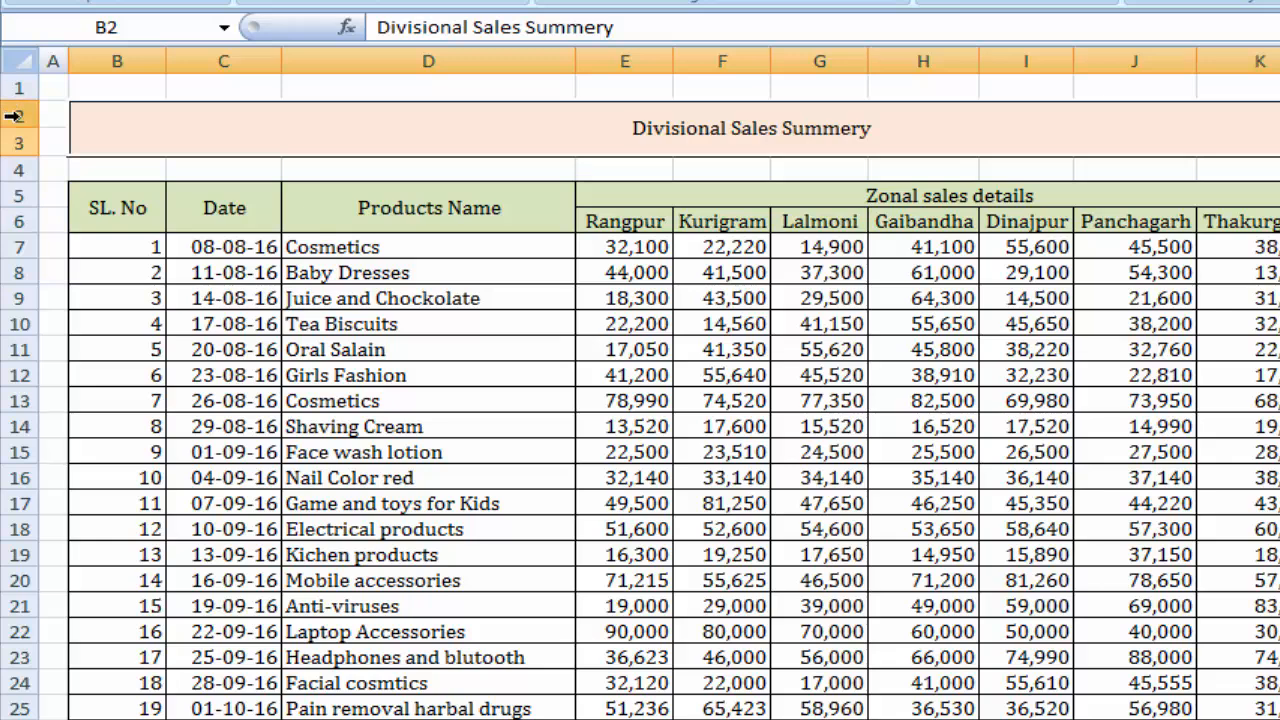
Delete rows 2 and 3, which hold the Divisional Sales Summery title.
drag(14, 110, 14, 131)
right_click(450, 139)
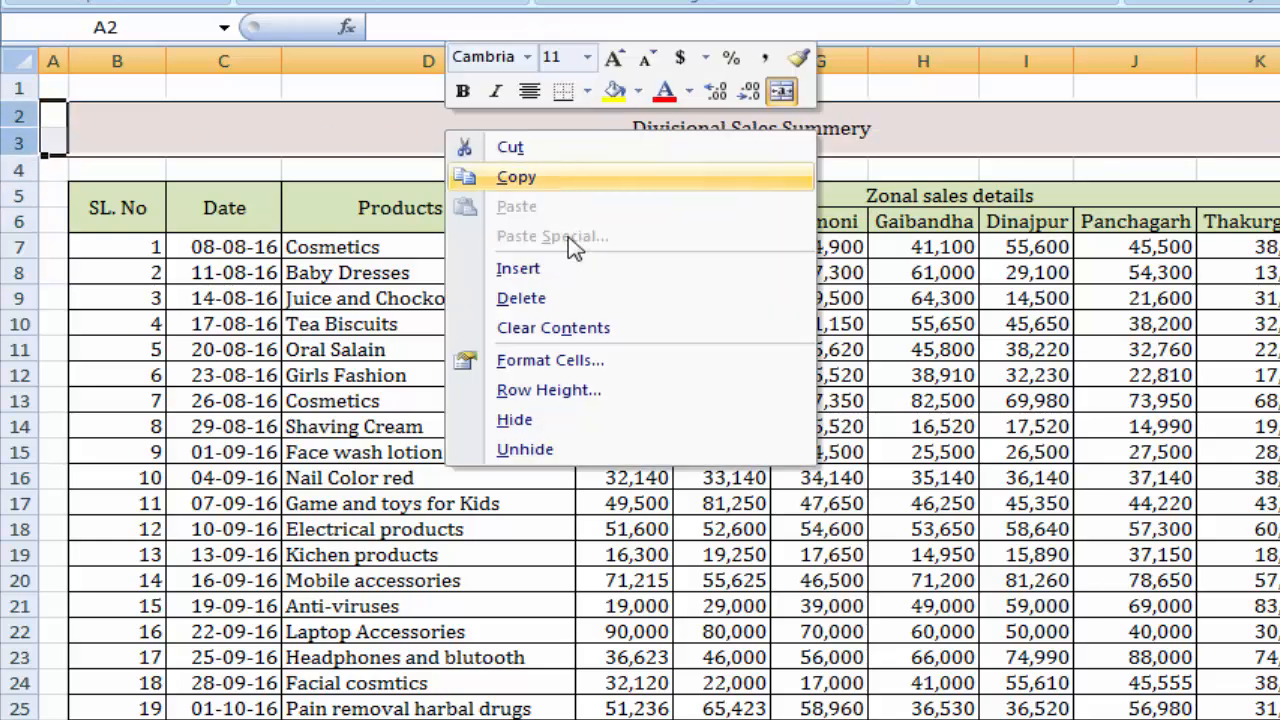
click(537, 303)
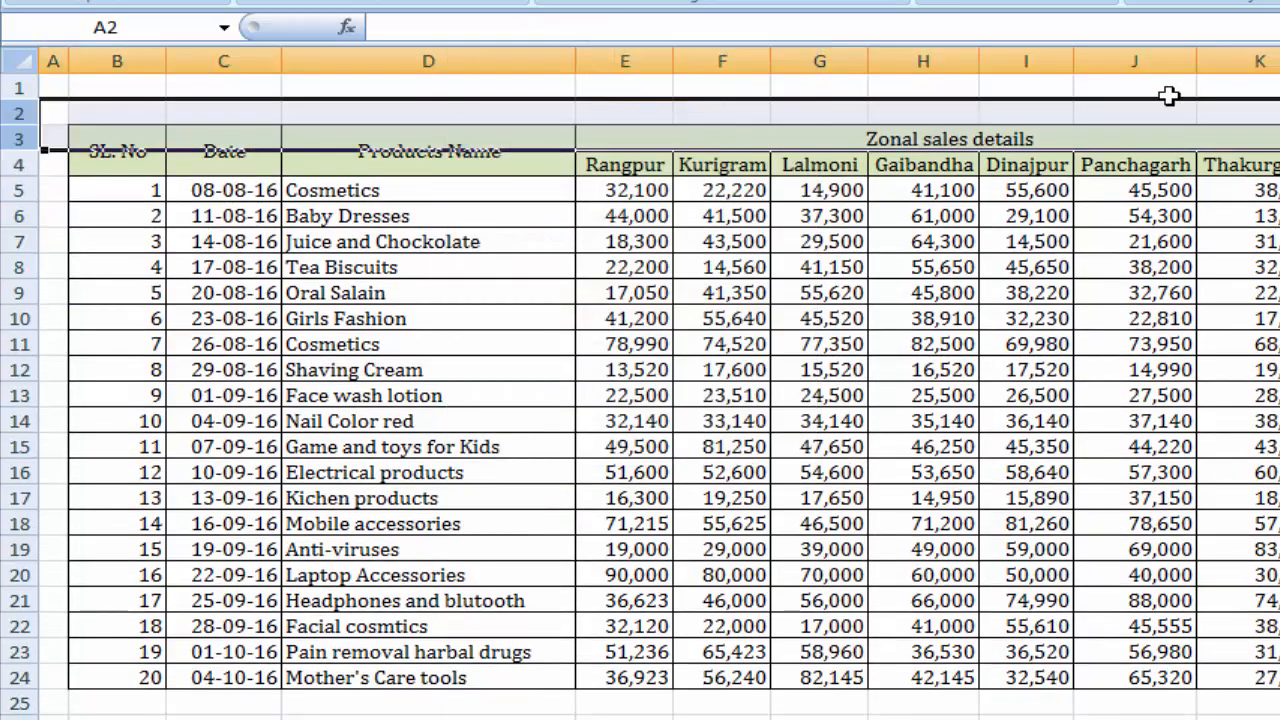
click(586, 88)
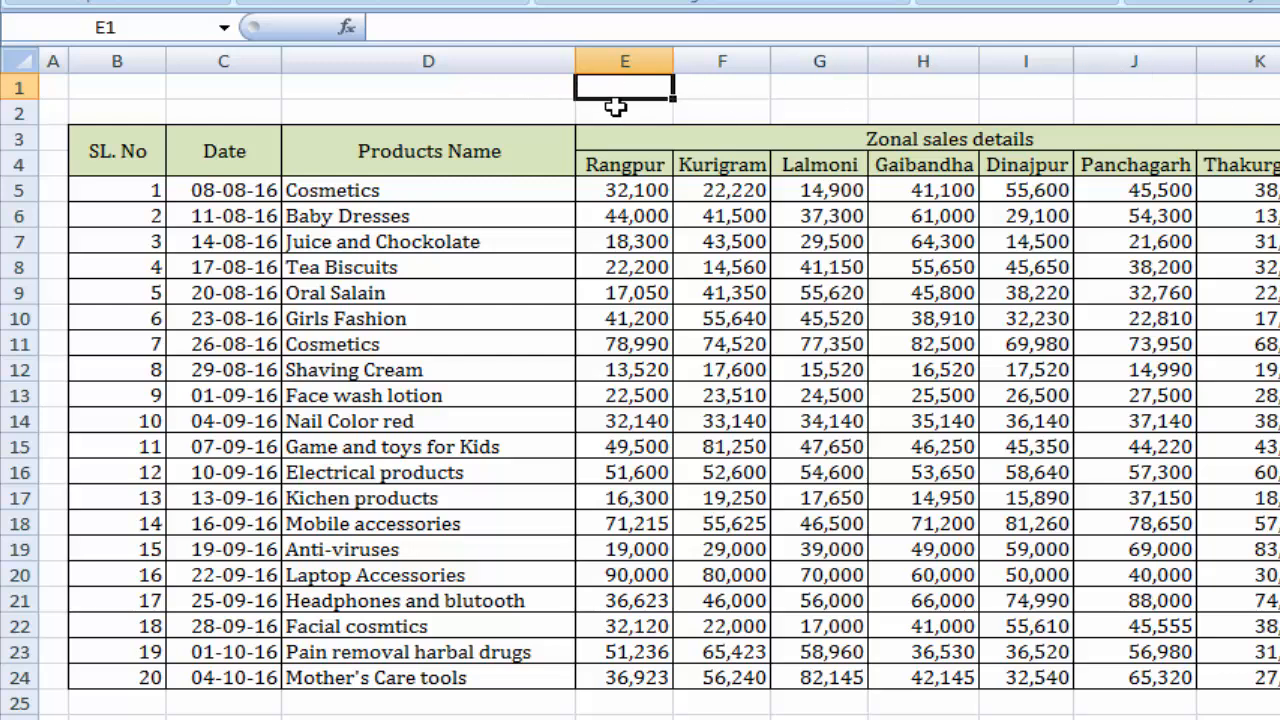
click(357, 92)
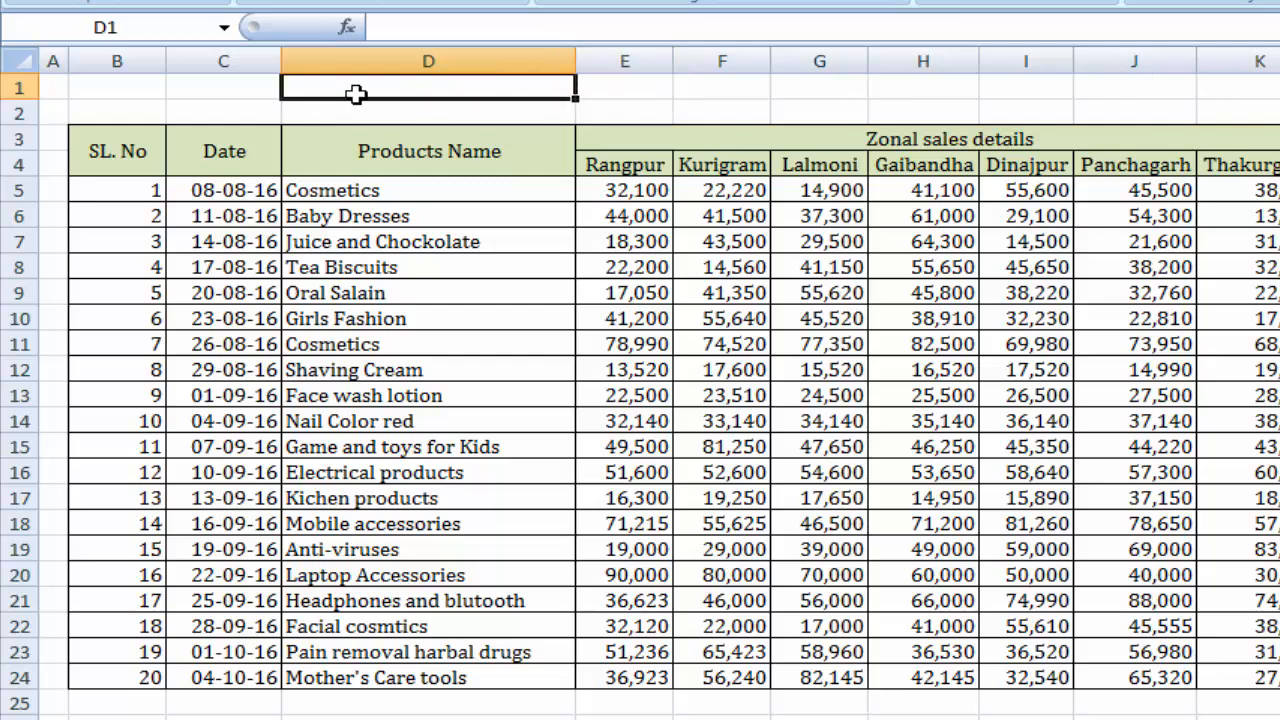
click(467, 112)
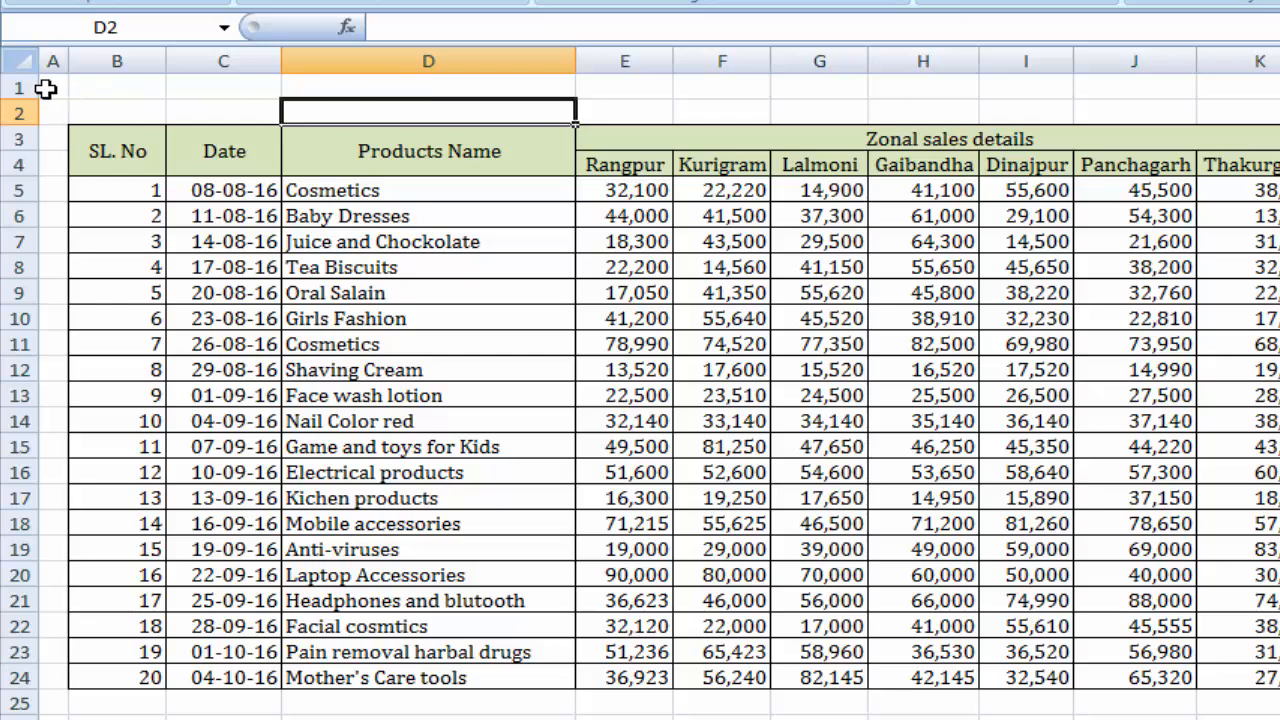
Insert eight blank rows above the sales table, adding two rows at a time at rows 1 and 2.
drag(5, 87, 5, 112)
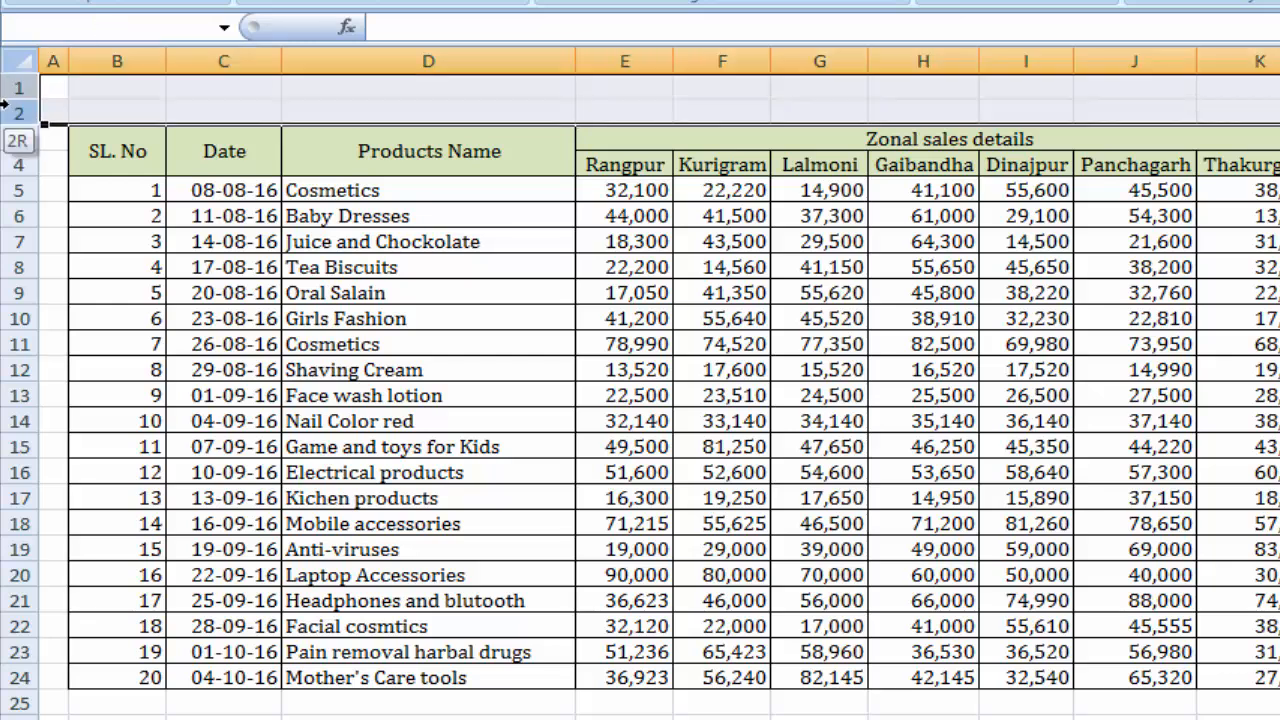
right_click(656, 100)
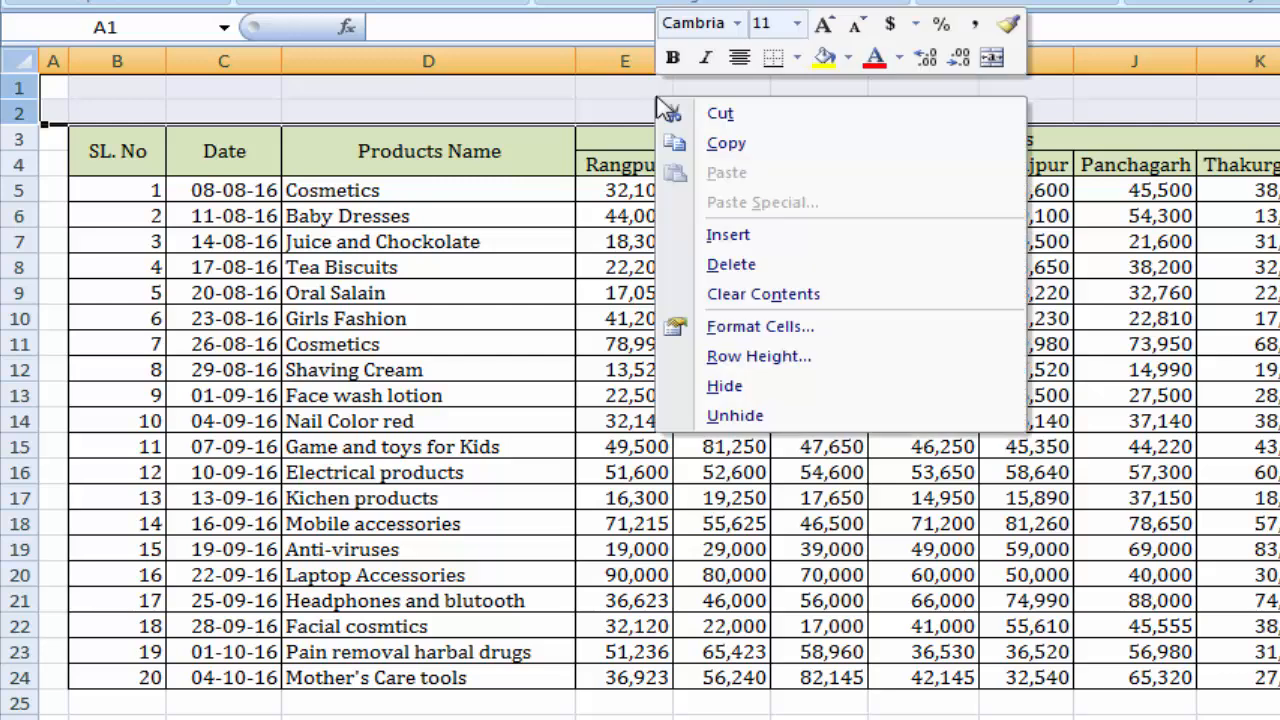
click(778, 245)
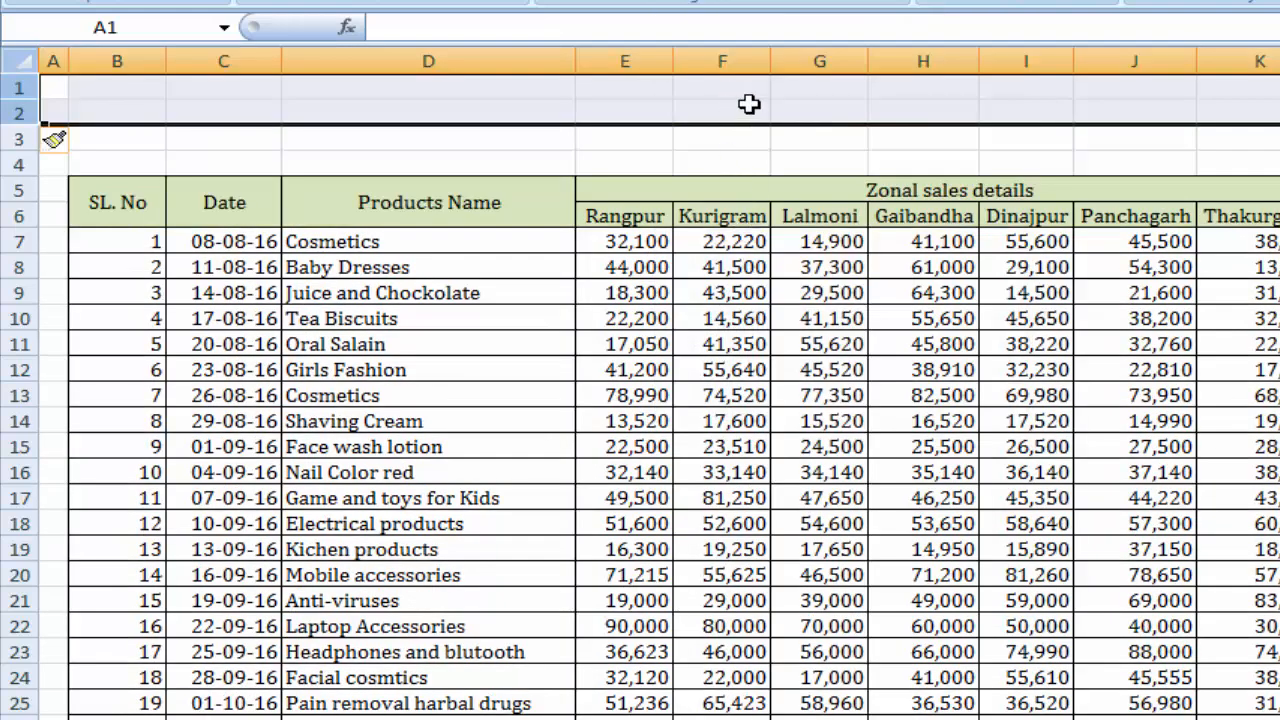
right_click(749, 104)
click(837, 245)
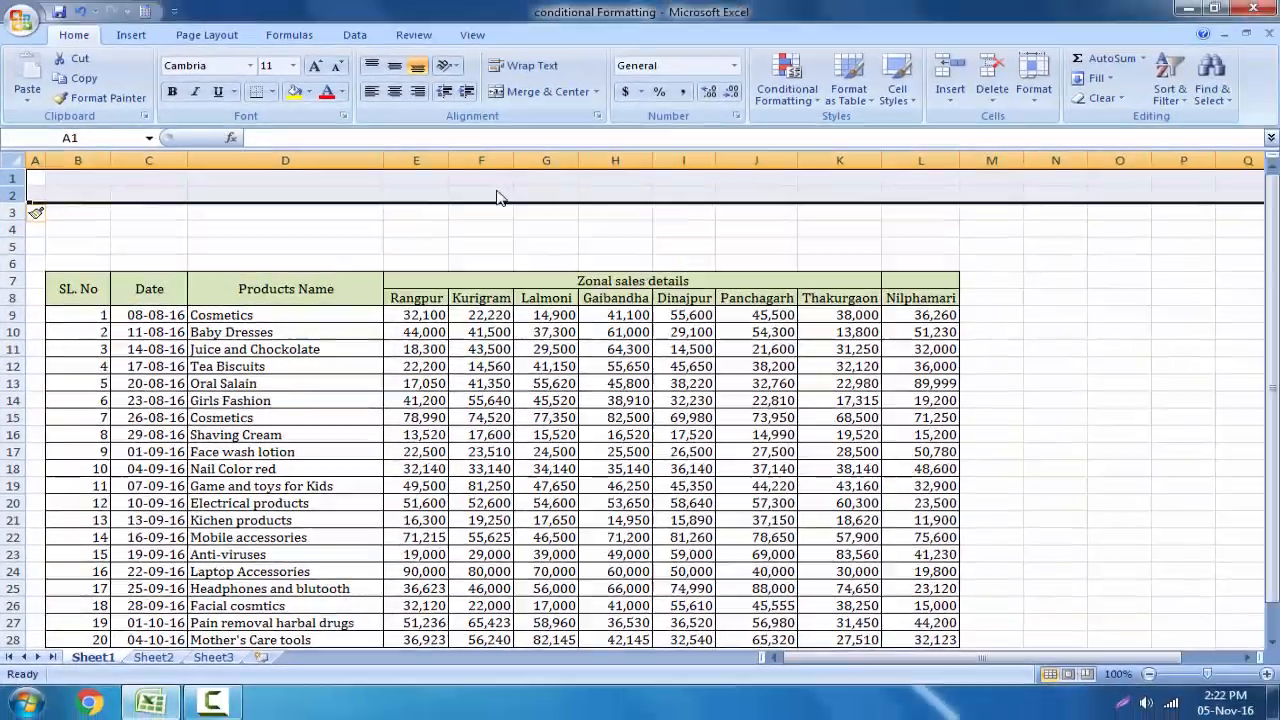
right_click(742, 113)
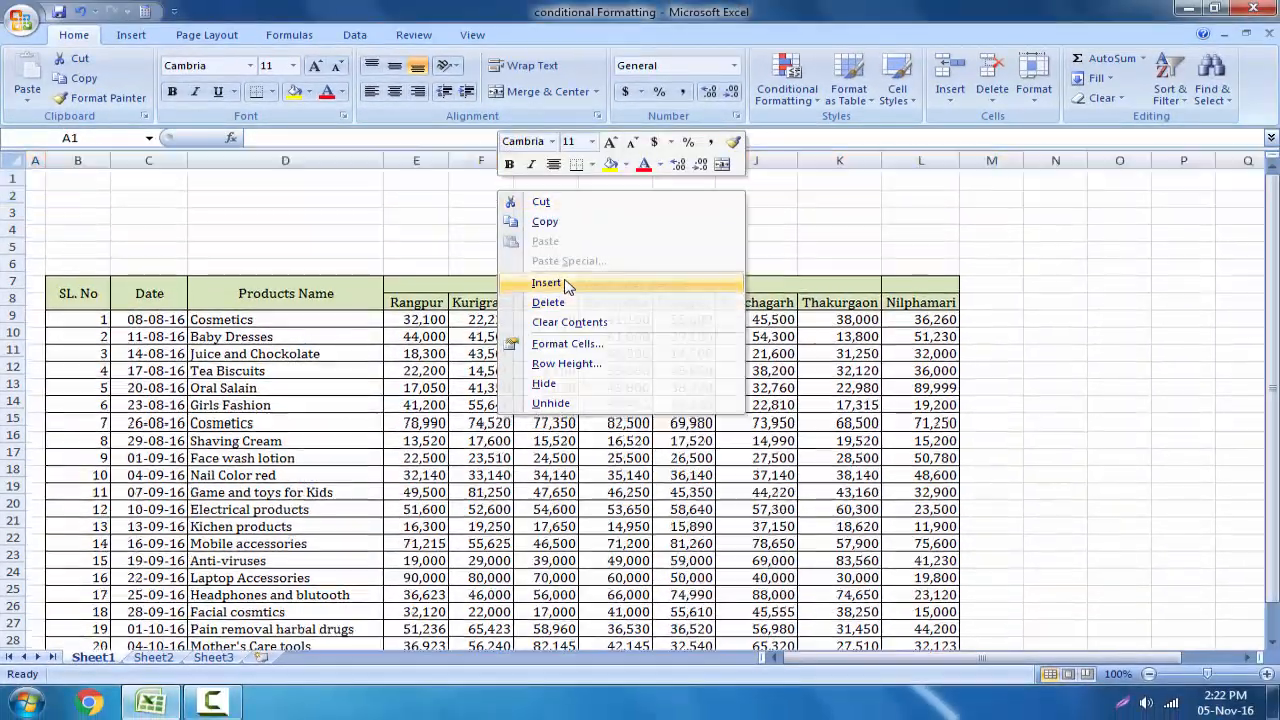
click(564, 285)
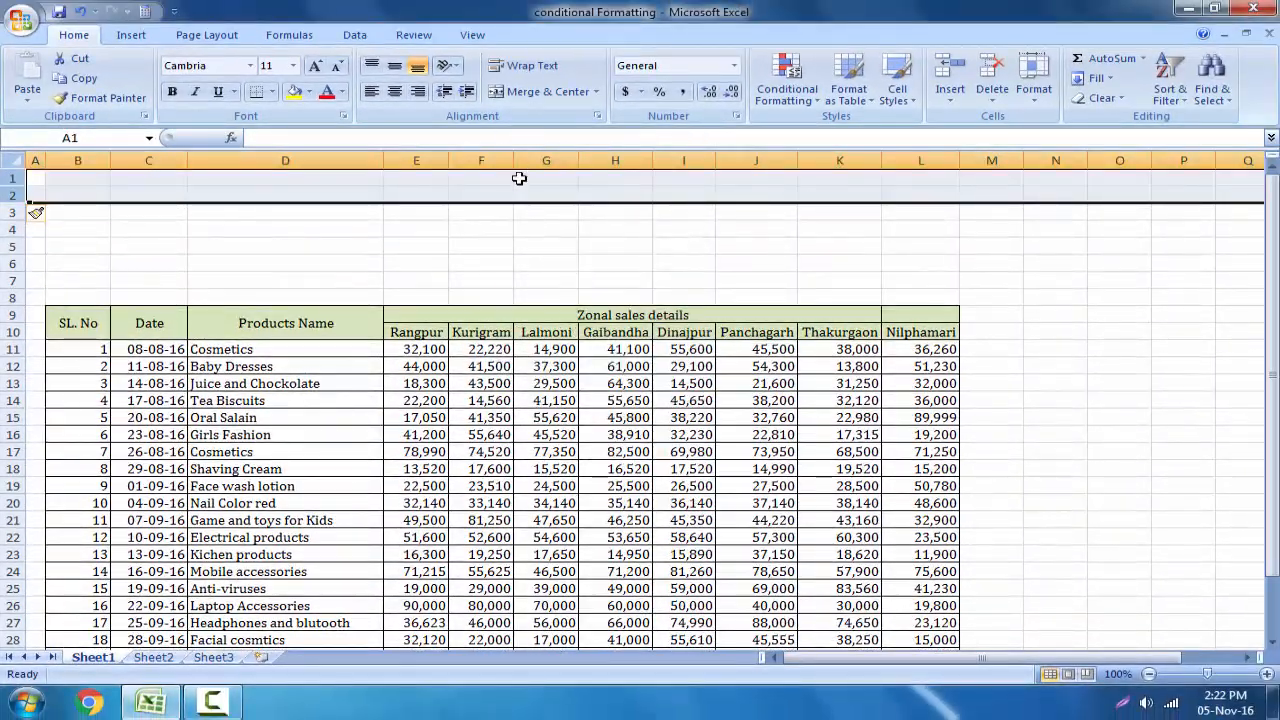
right_click(518, 185)
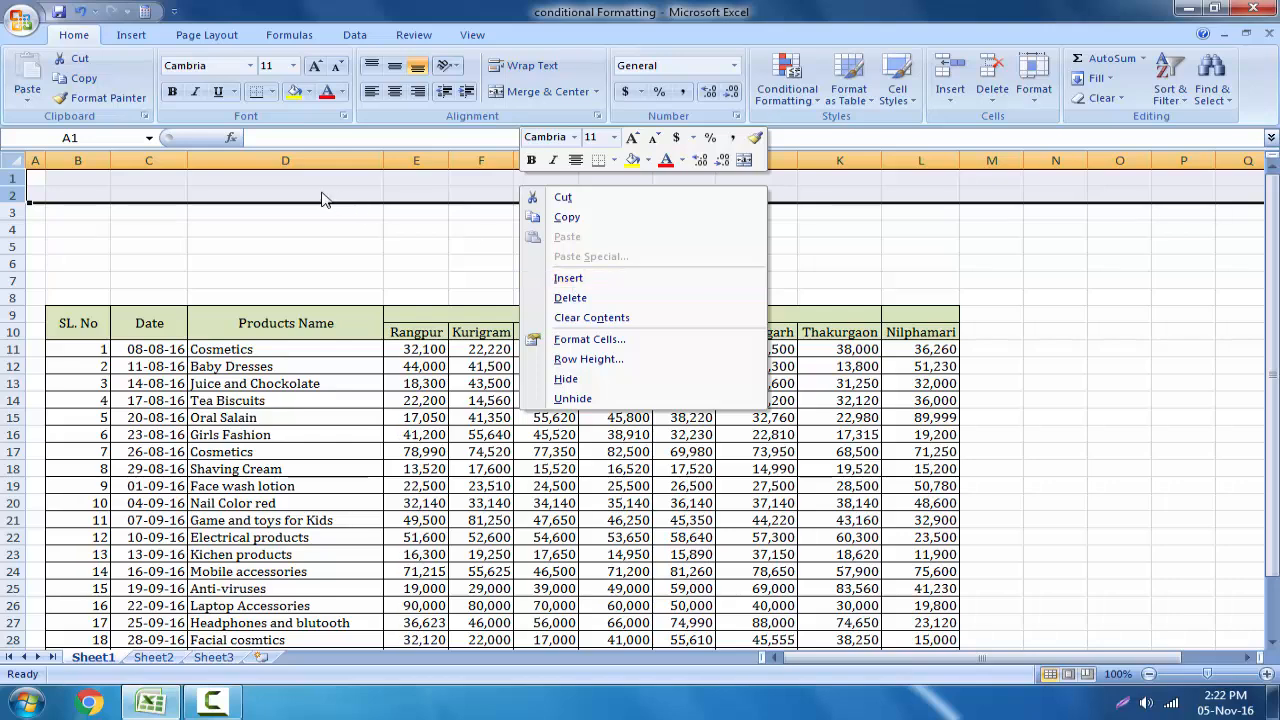
click(605, 278)
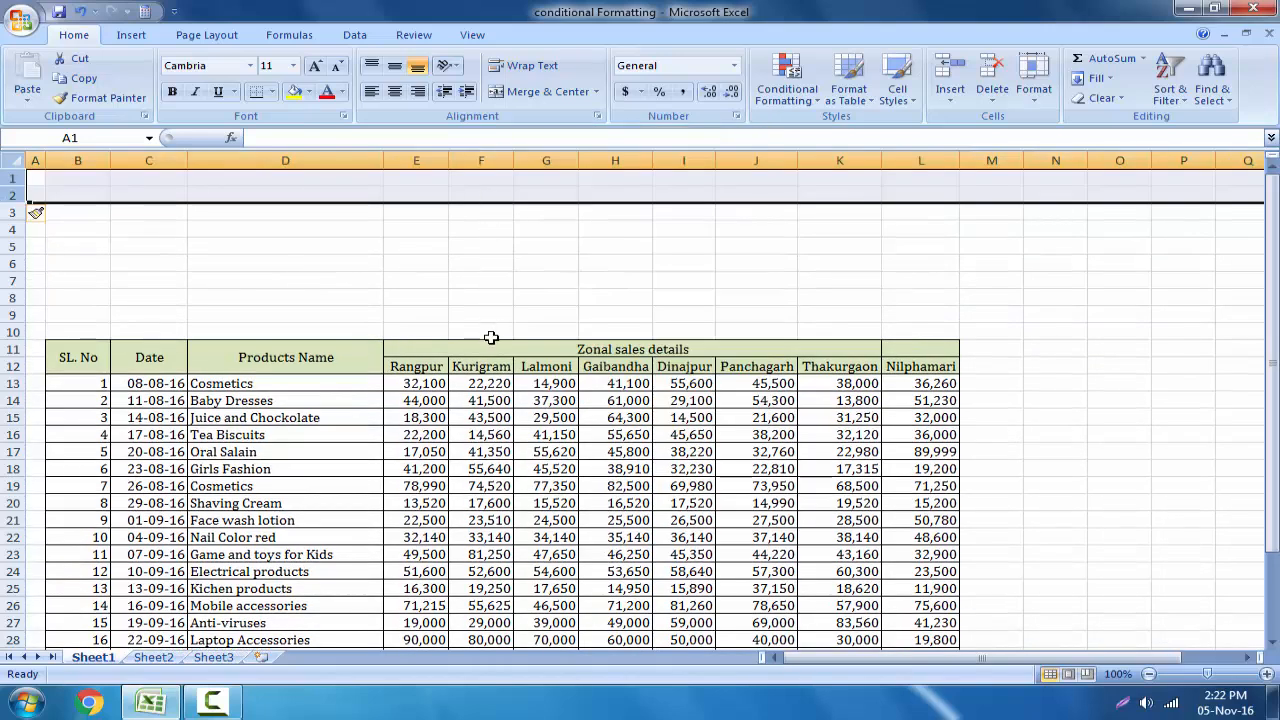
click(542, 273)
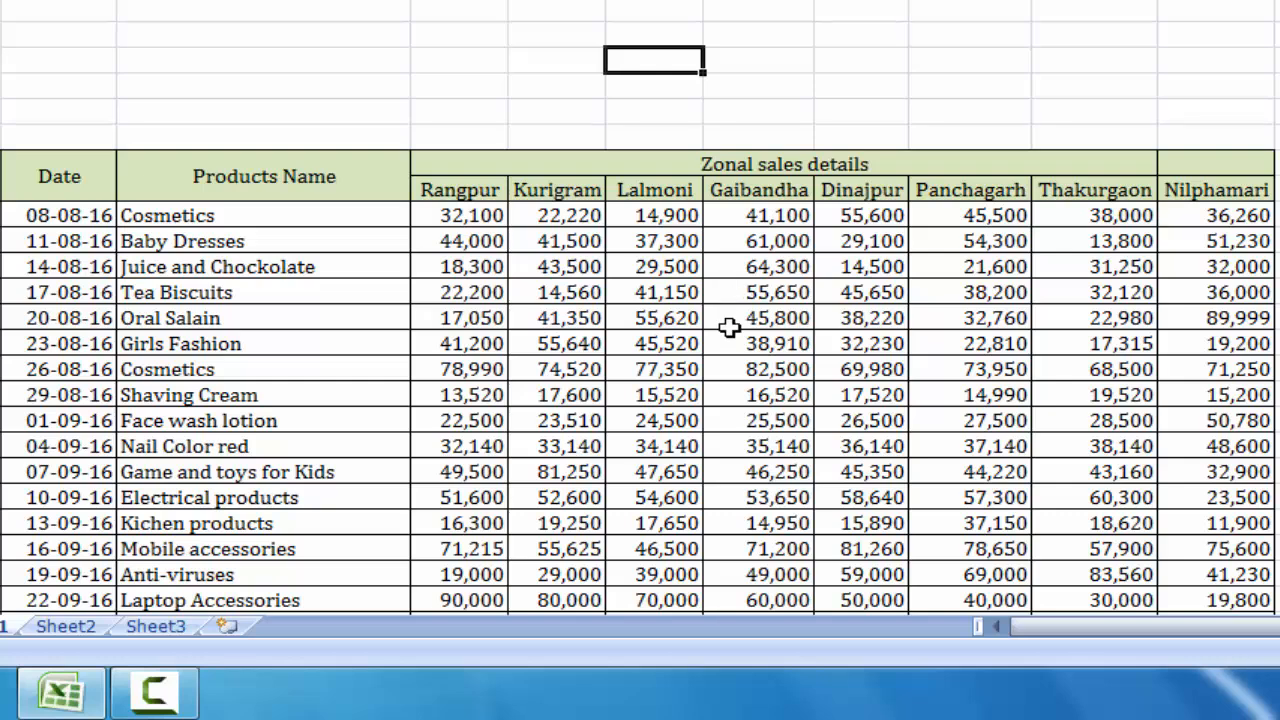
Copy the zone name headers from Rangpur to Nilphamari in the sales table.
drag(450, 191, 1212, 190)
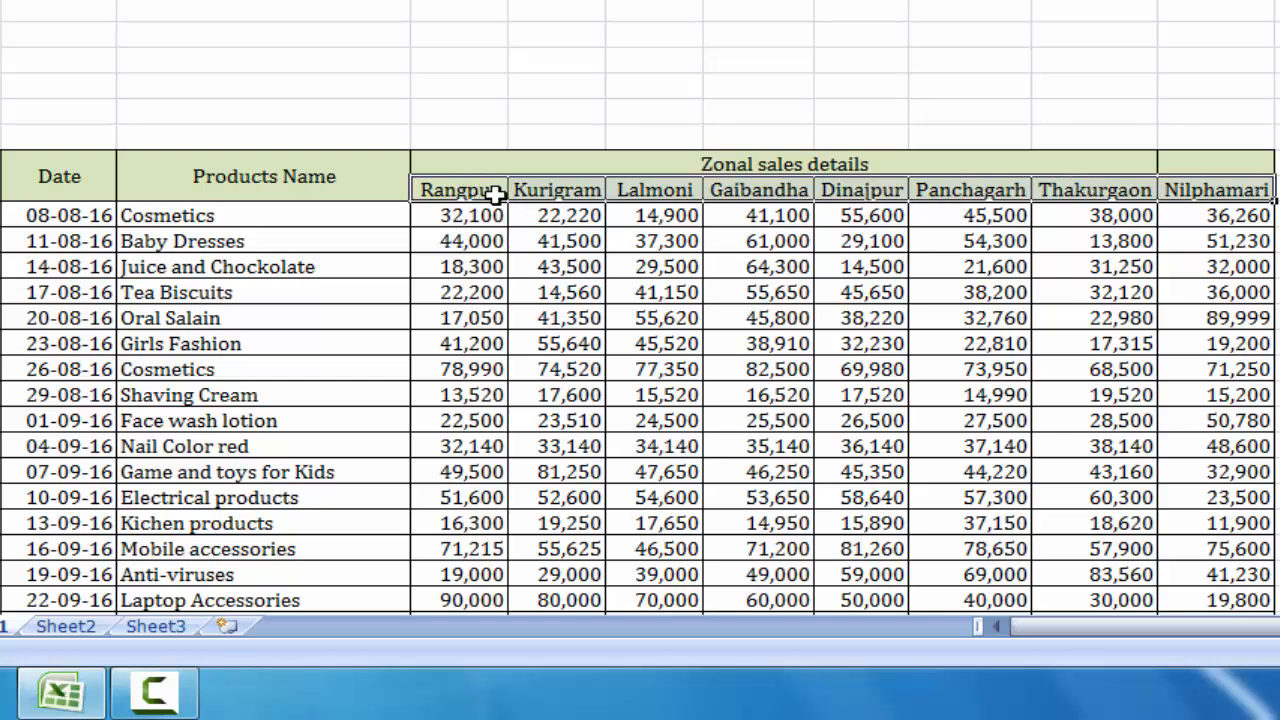
key(ctrl+c)
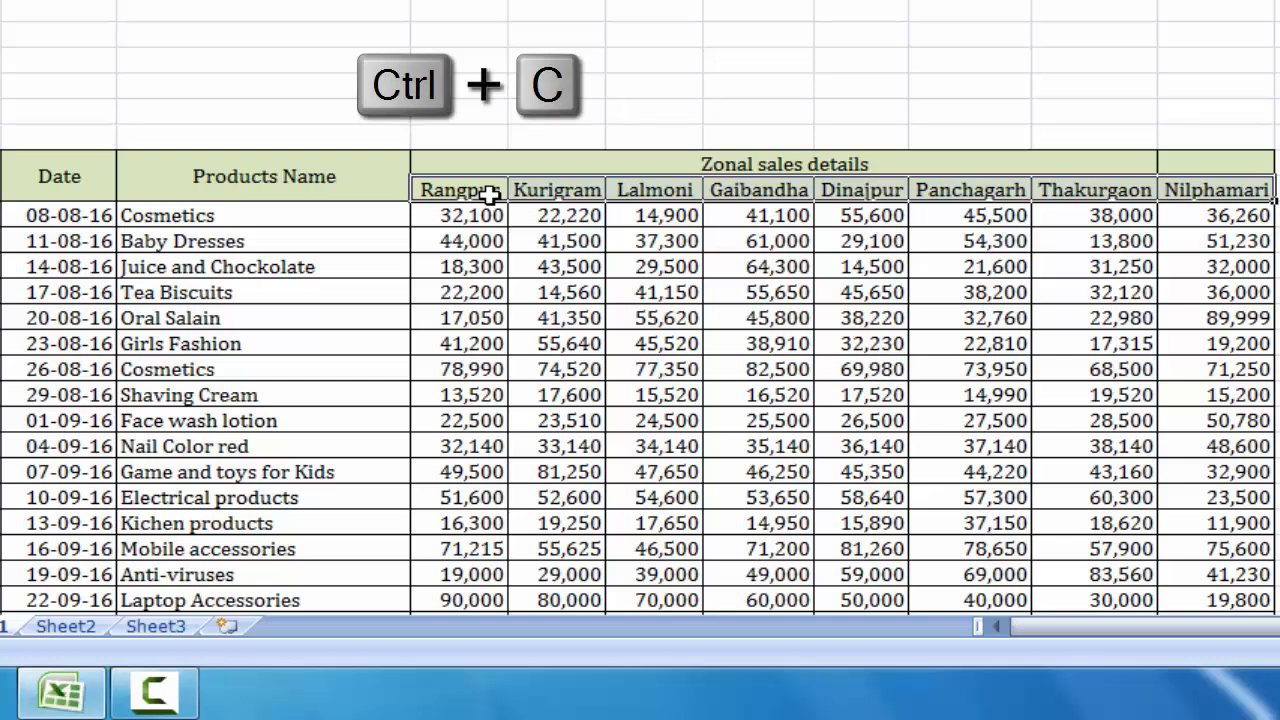
right_click(490, 190)
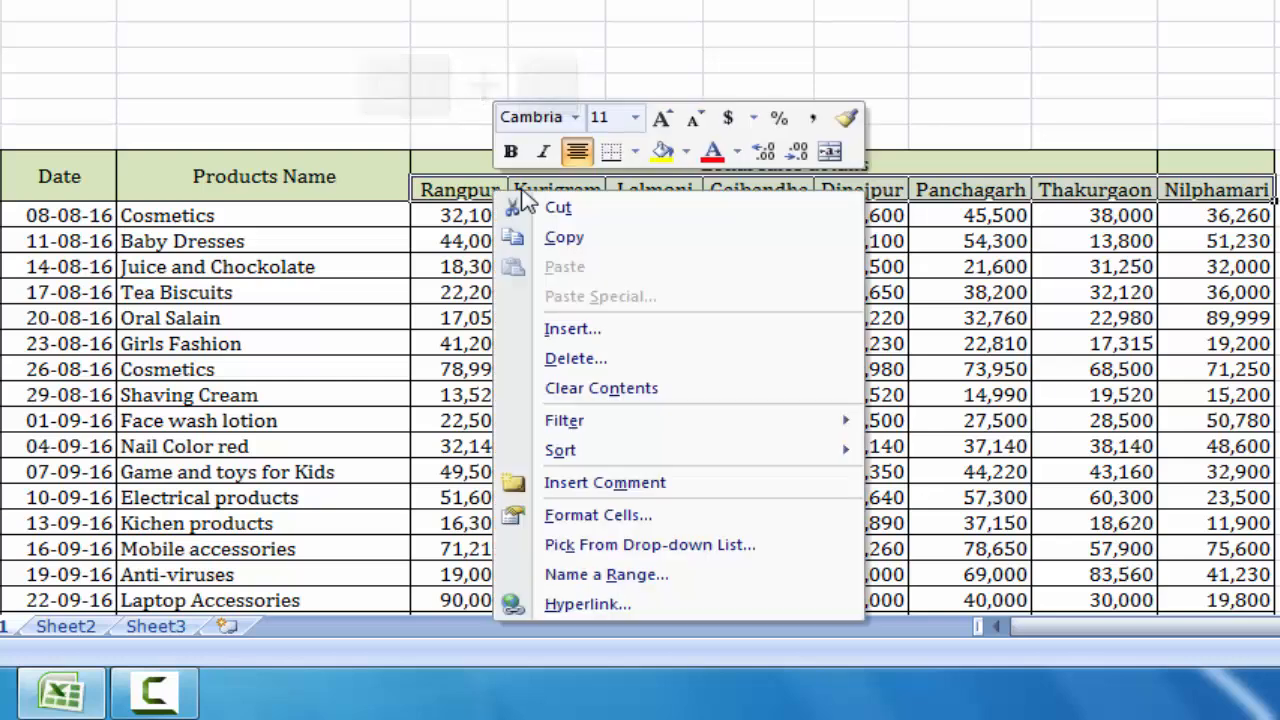
click(603, 241)
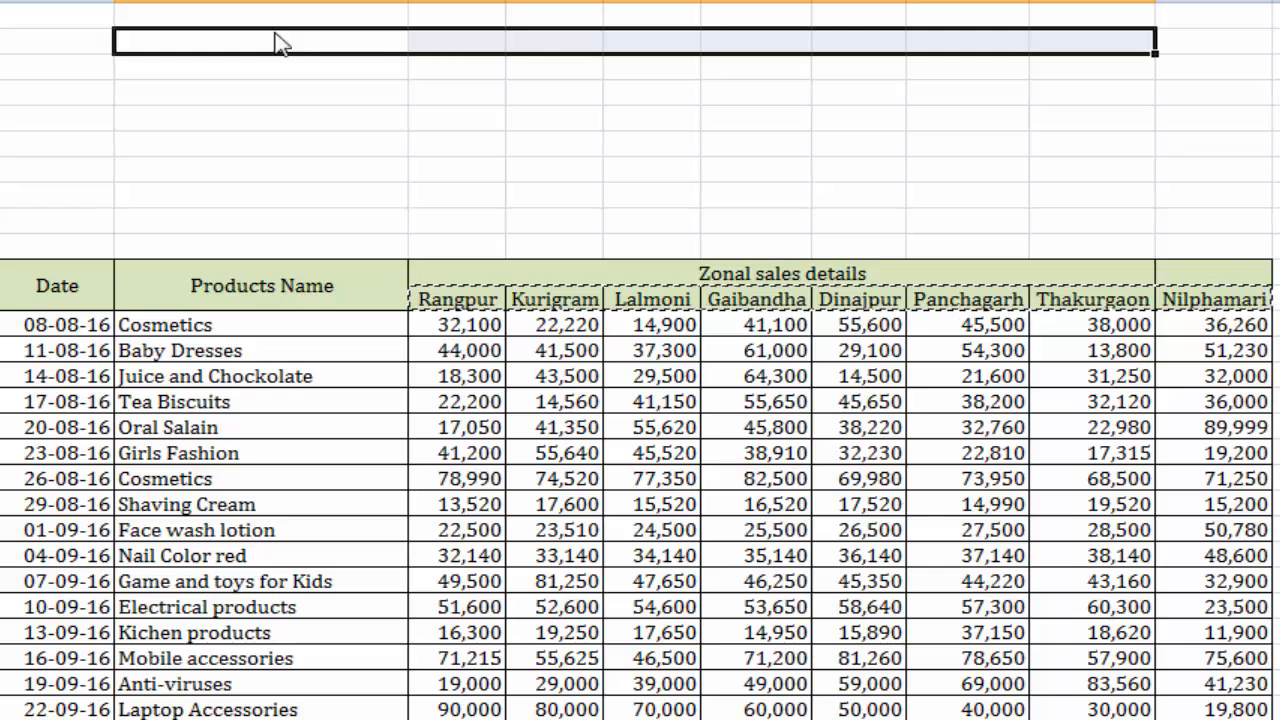
Paste the copied zone names as a vertical list starting in cell D2, using Paste Special with Transpose.
drag(281, 41, 271, 212)
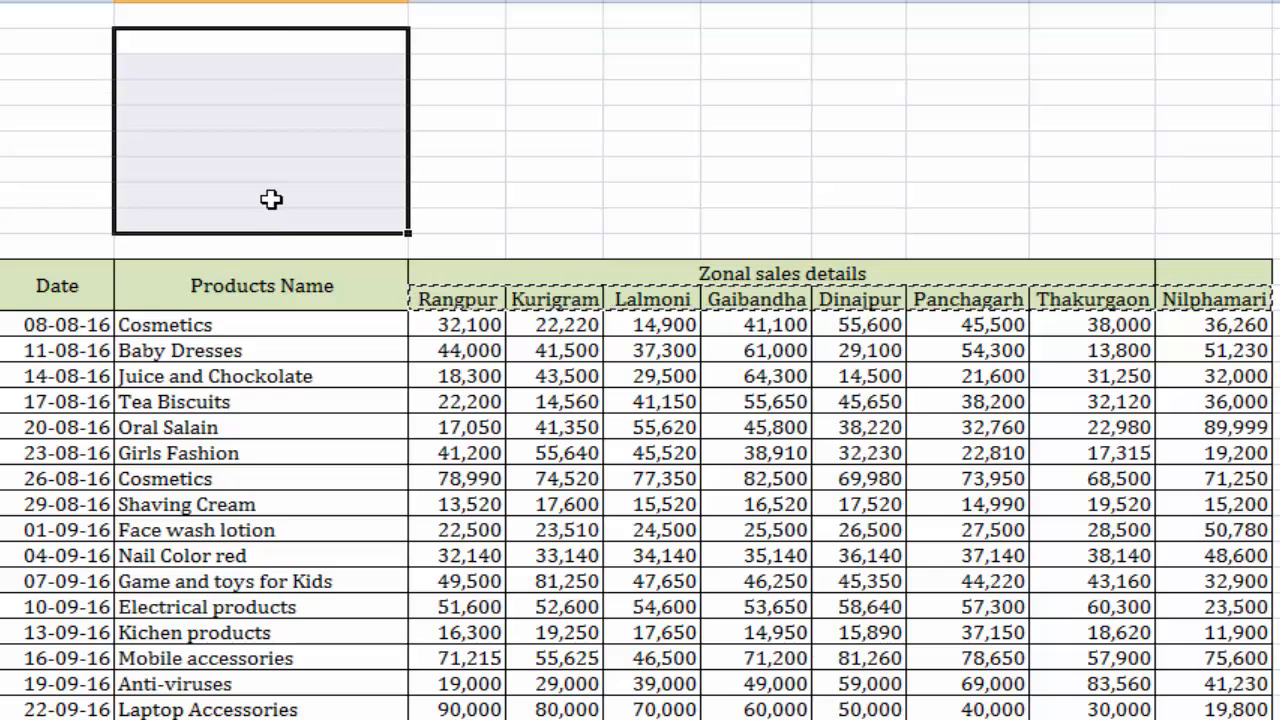
click(271, 46)
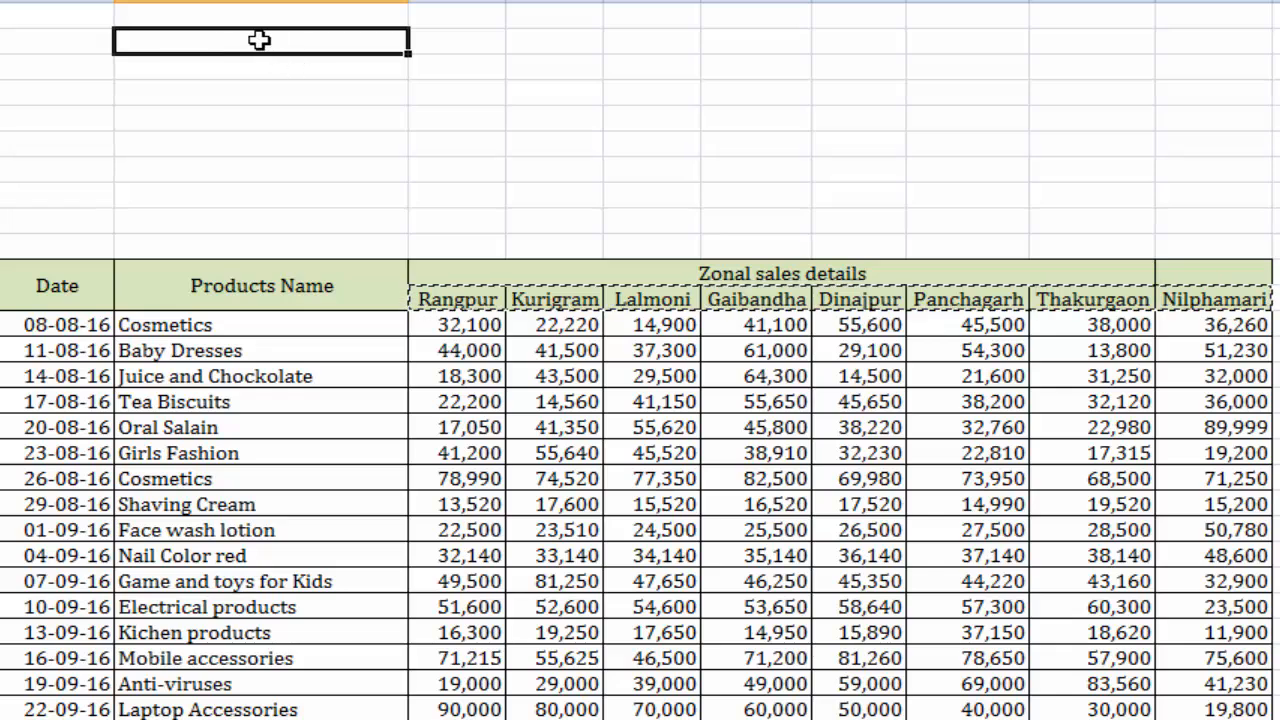
right_click(316, 42)
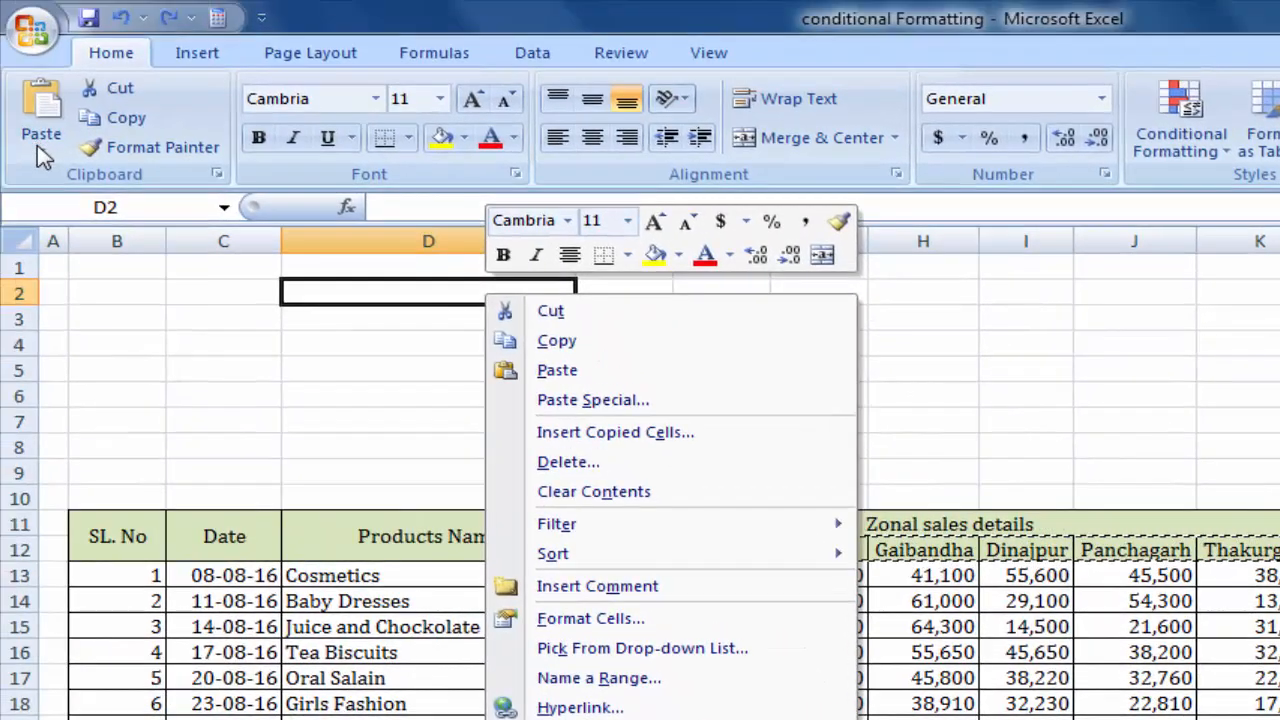
click(6, 86)
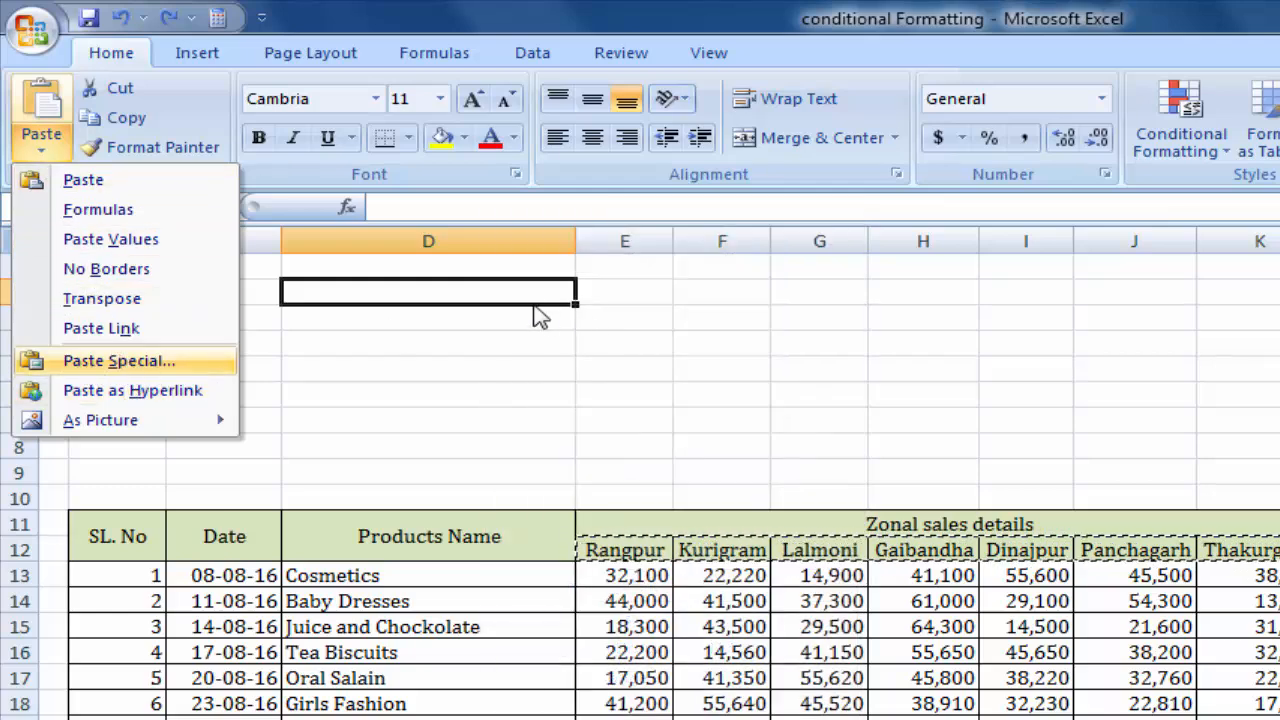
click(500, 294)
right_click(500, 302)
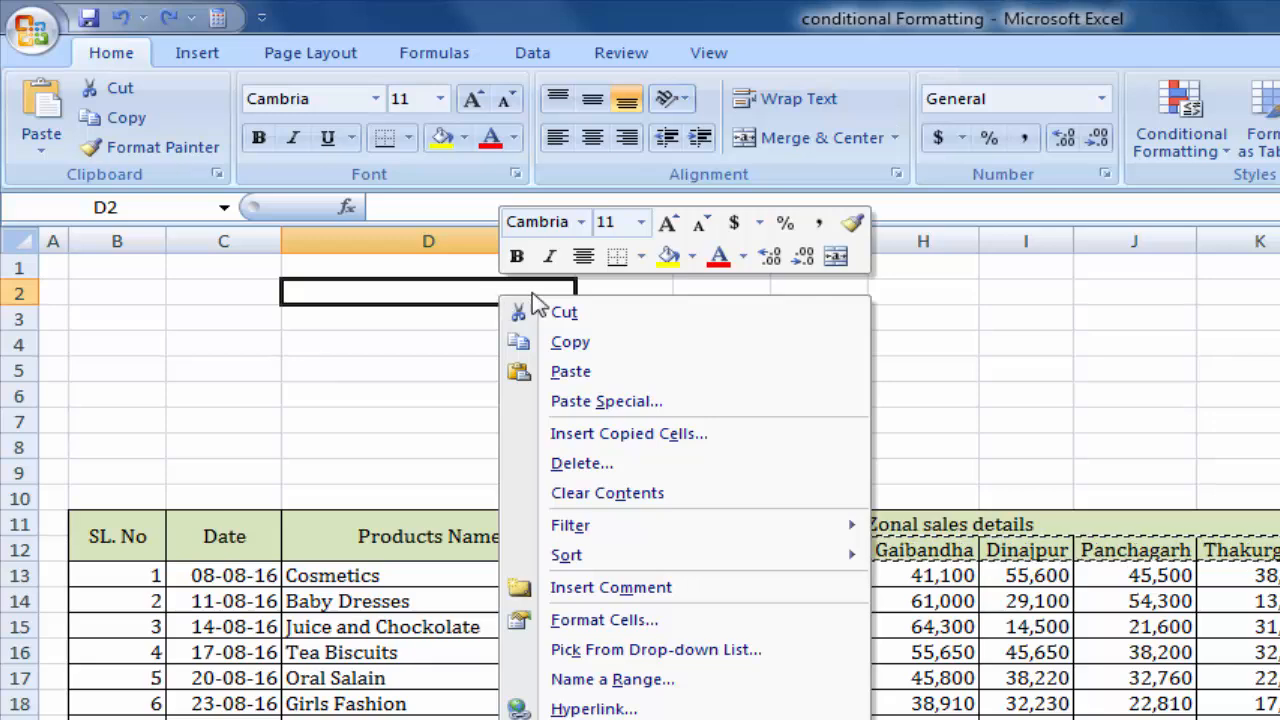
click(576, 402)
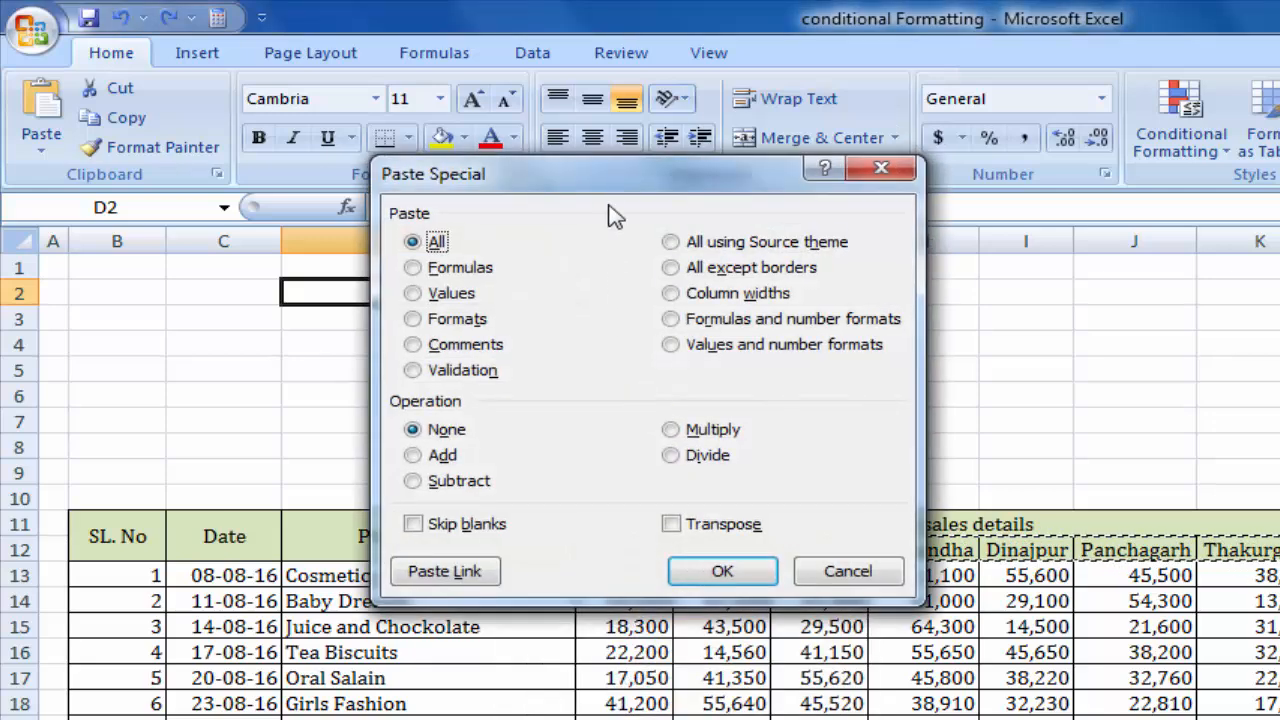
drag(615, 193, 1007, 245)
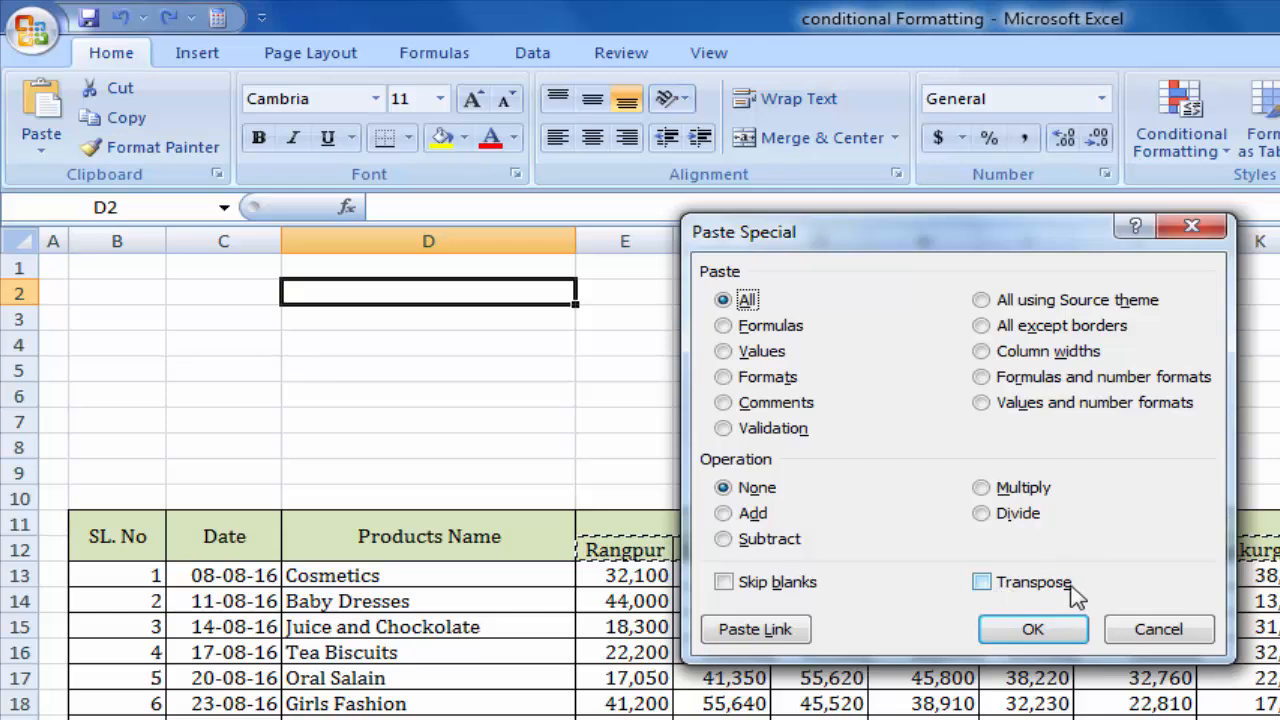
click(982, 582)
click(986, 628)
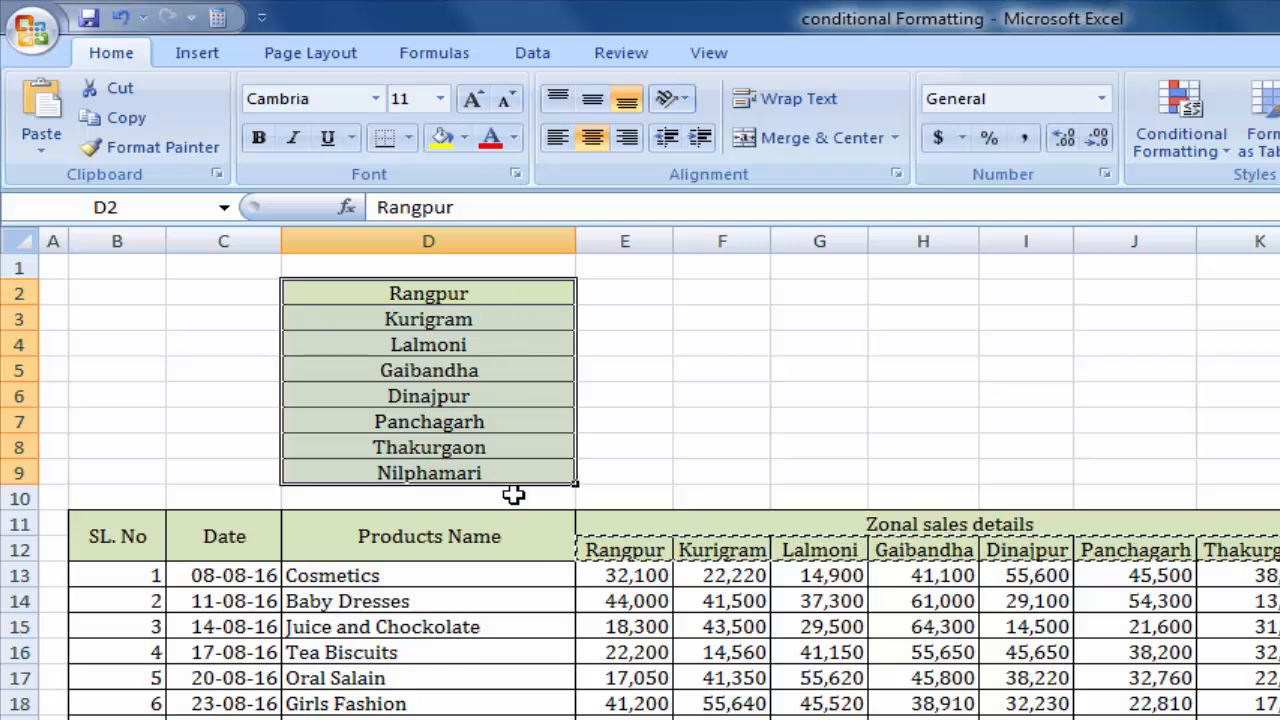
click(729, 392)
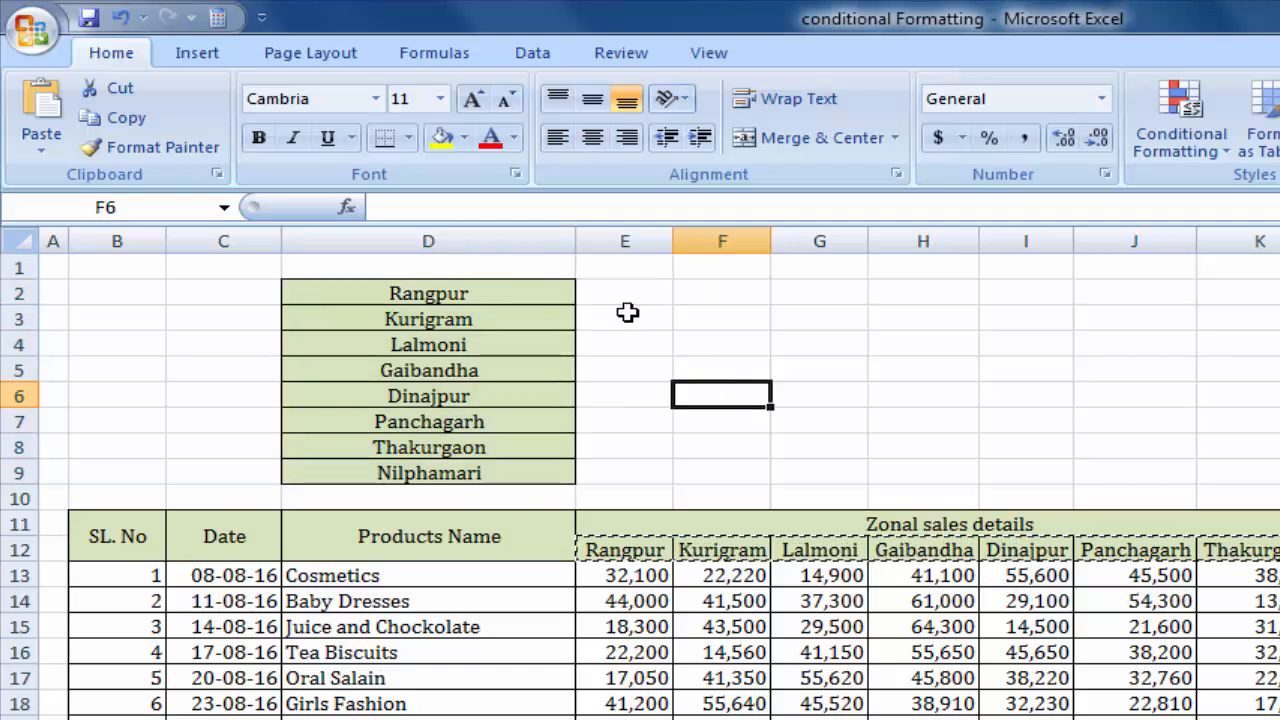
Merge and center cells E2 to J2 beside the Rangpur label.
drag(624, 296, 1118, 295)
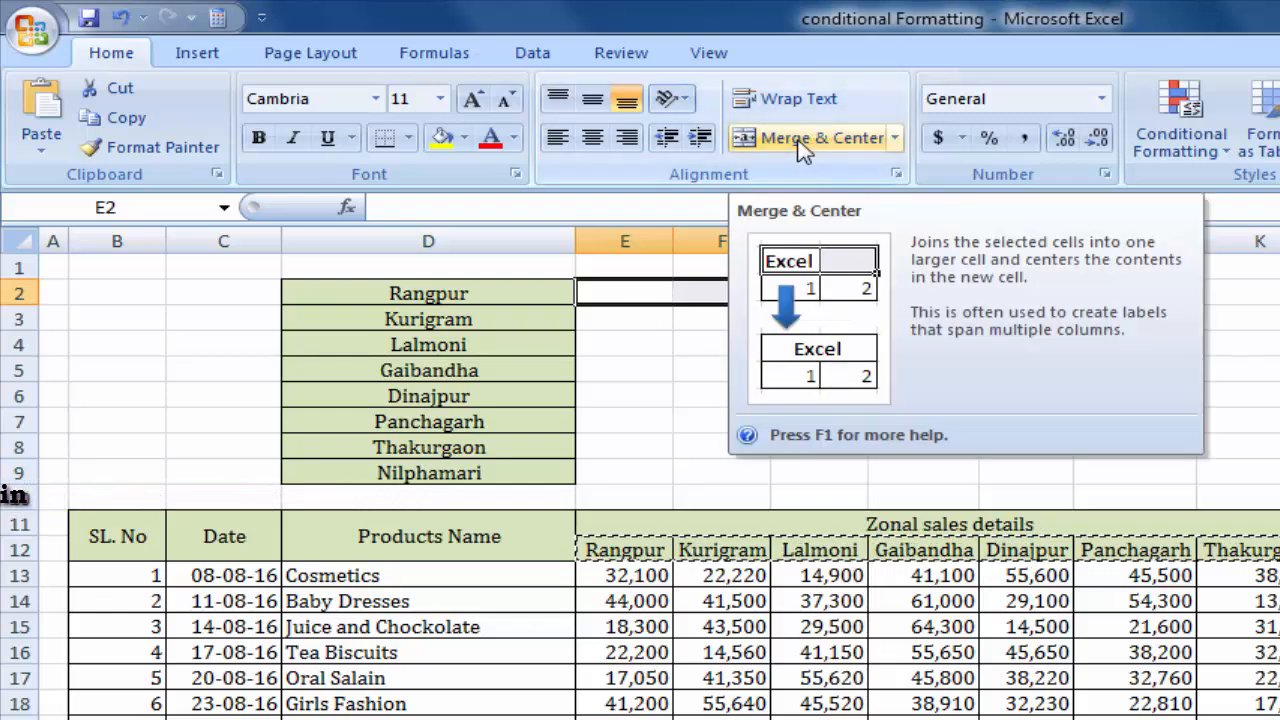
click(822, 140)
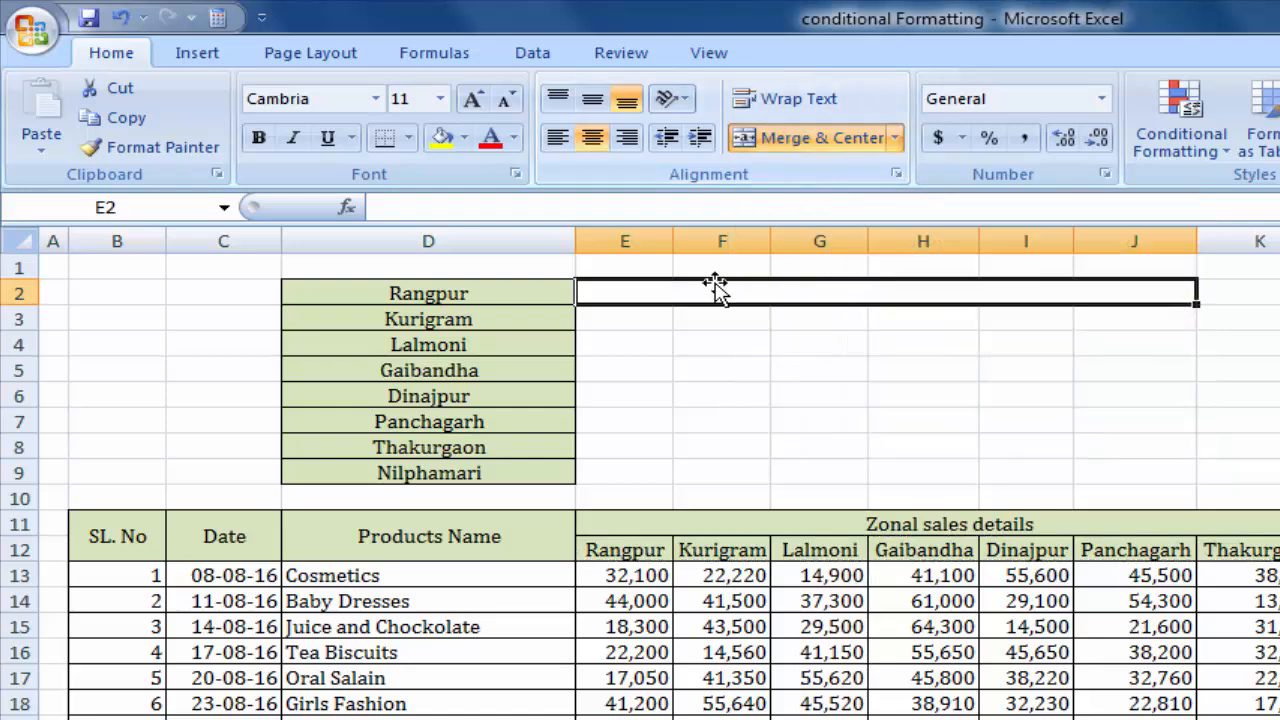
click(1052, 349)
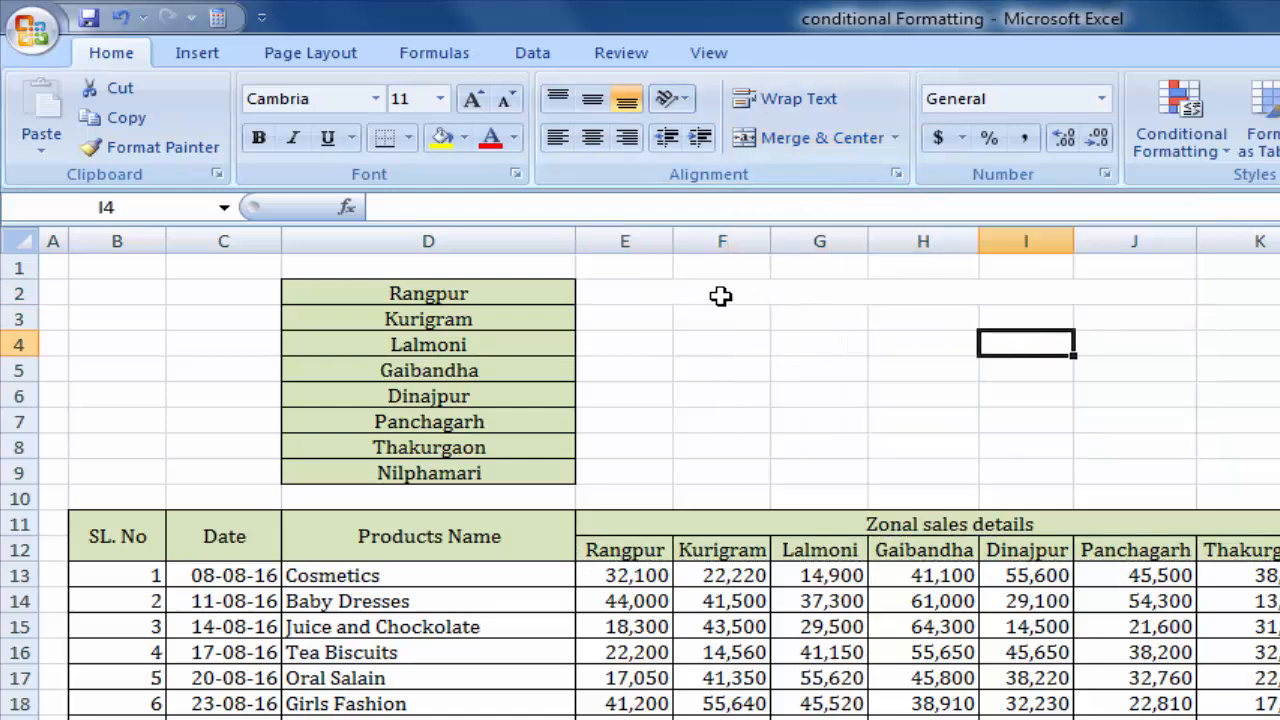
click(720, 294)
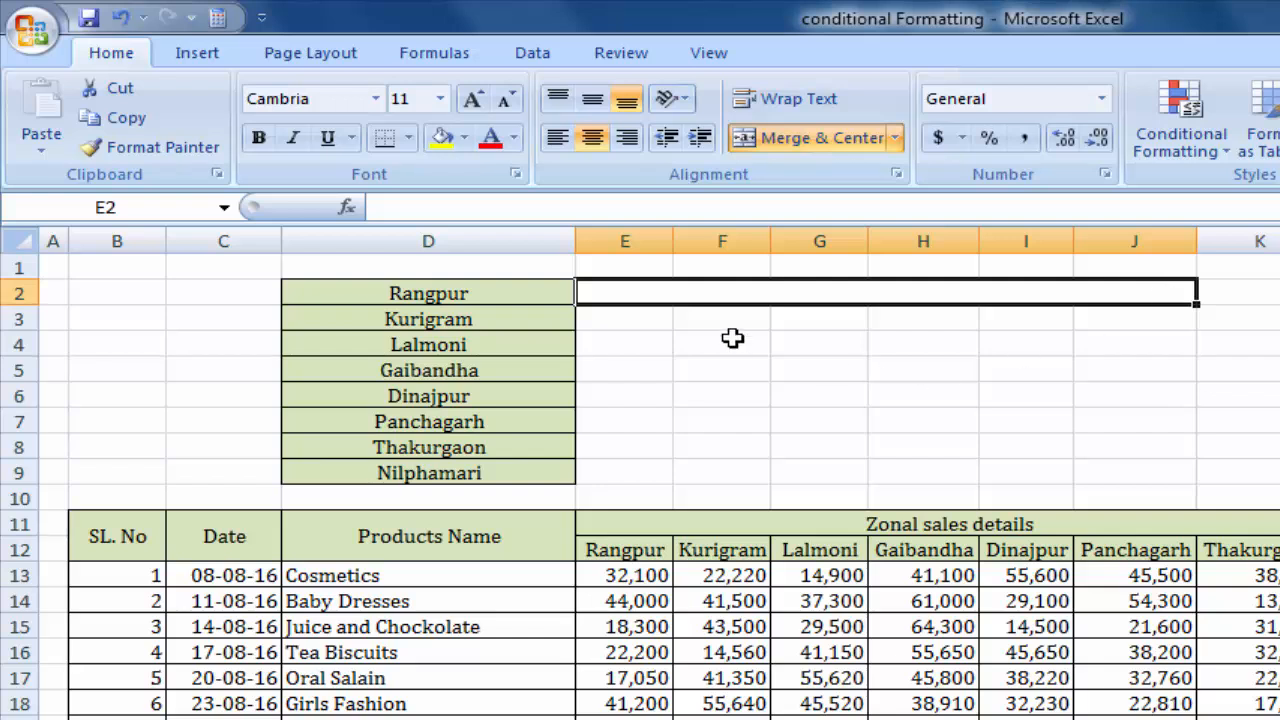
Copy the merged format of E2:J2 onto rows 3 to 9 of columns E to J with Format Painter.
drag(619, 480, 1035, 323)
click(1080, 292)
click(160, 147)
mouse_move(617, 325)
mouse_down()
mouse_move(700, 471)
mouse_move(1150, 476)
mouse_up()
Check the cell merging across columns E to J in the rows beside the zone names.
click(860, 423)
click(853, 340)
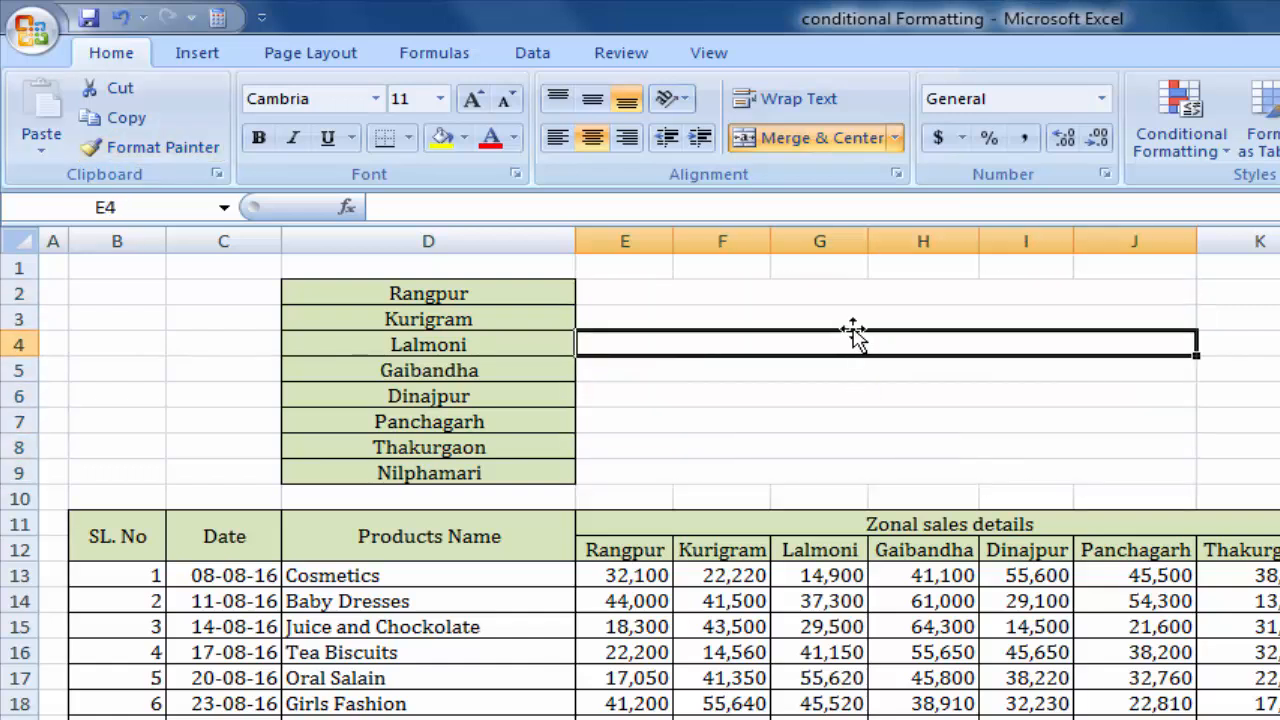
click(849, 296)
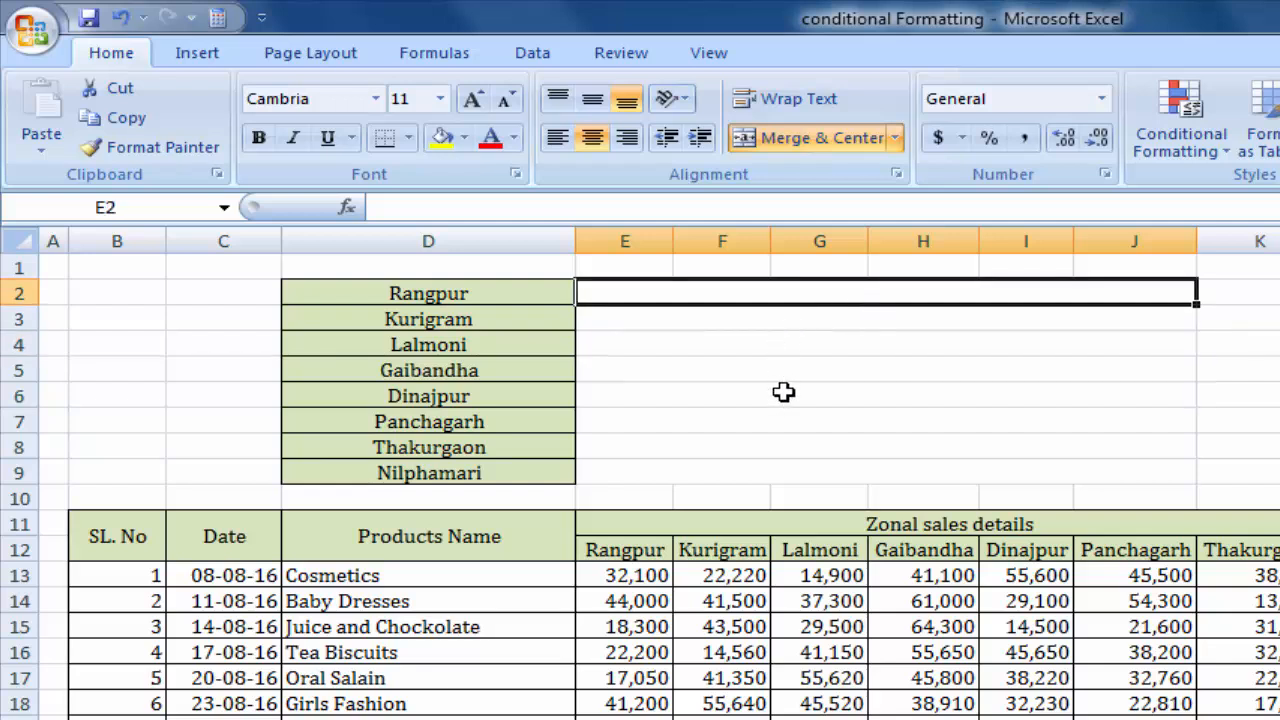
click(771, 454)
click(642, 297)
click(797, 349)
click(833, 400)
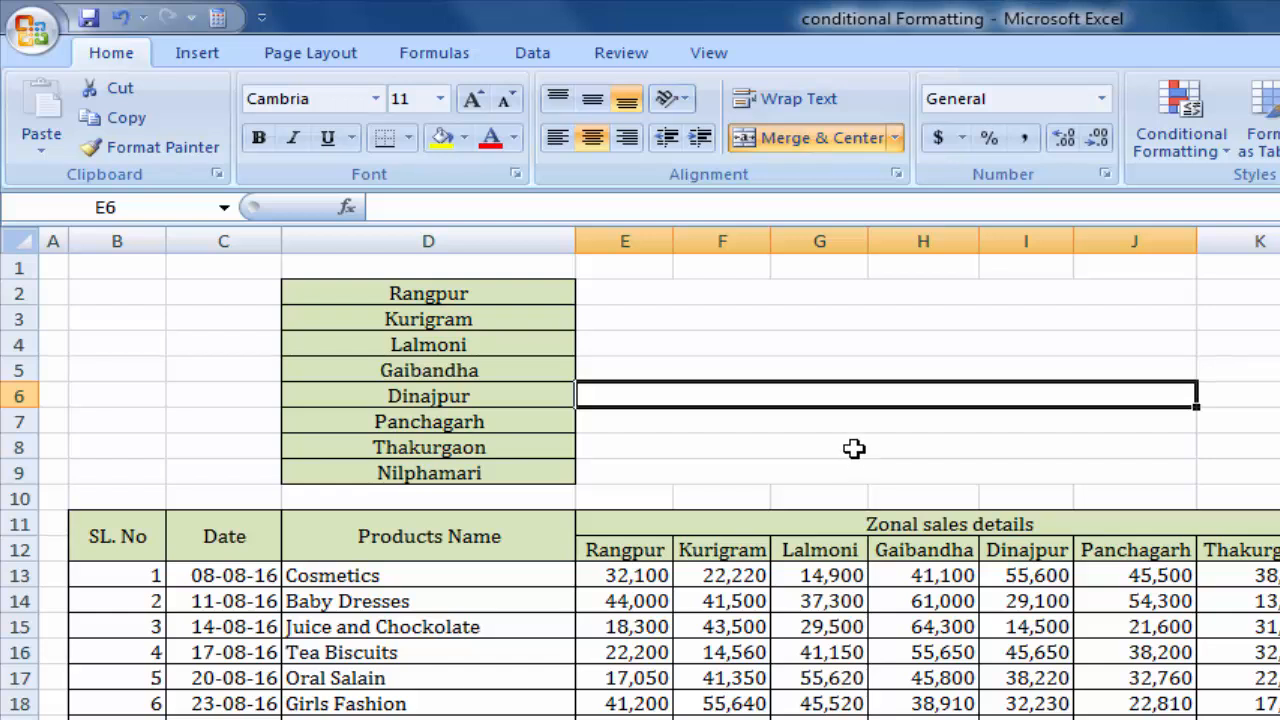
click(855, 444)
click(930, 467)
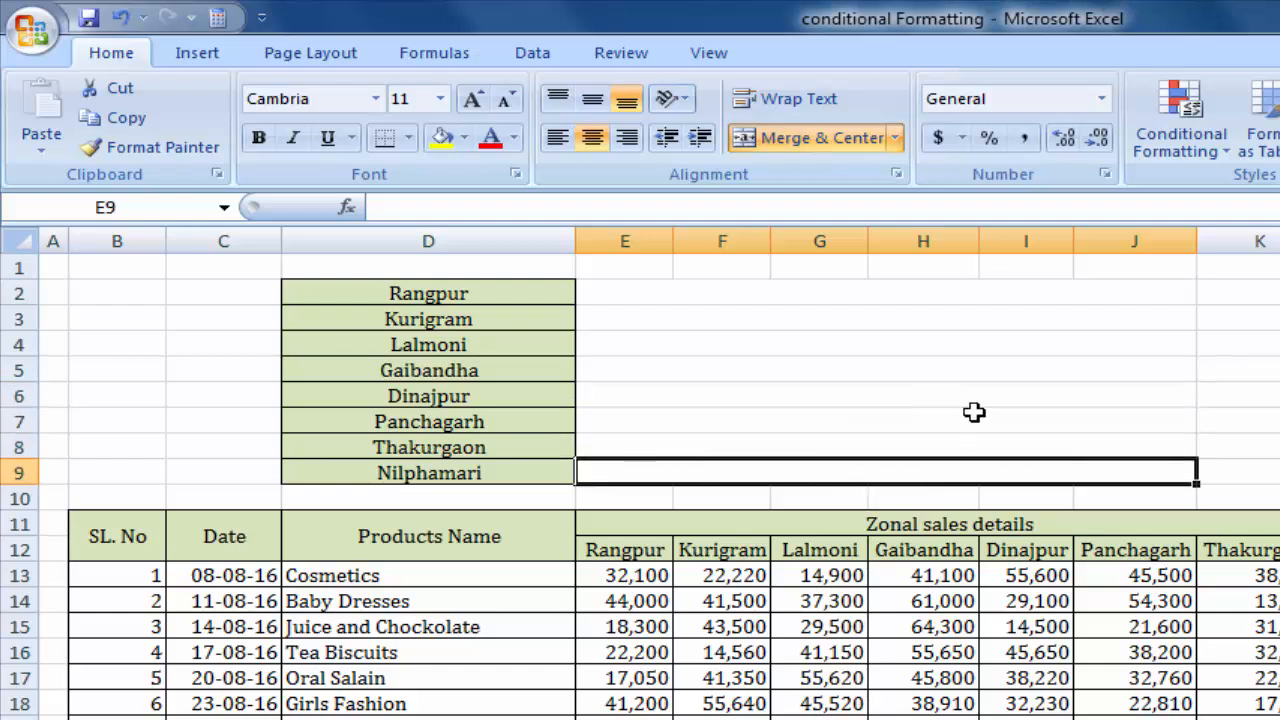
Select the Rangpur sales figures in E13:E32 to read their sum.
click(974, 414)
click(964, 310)
click(805, 294)
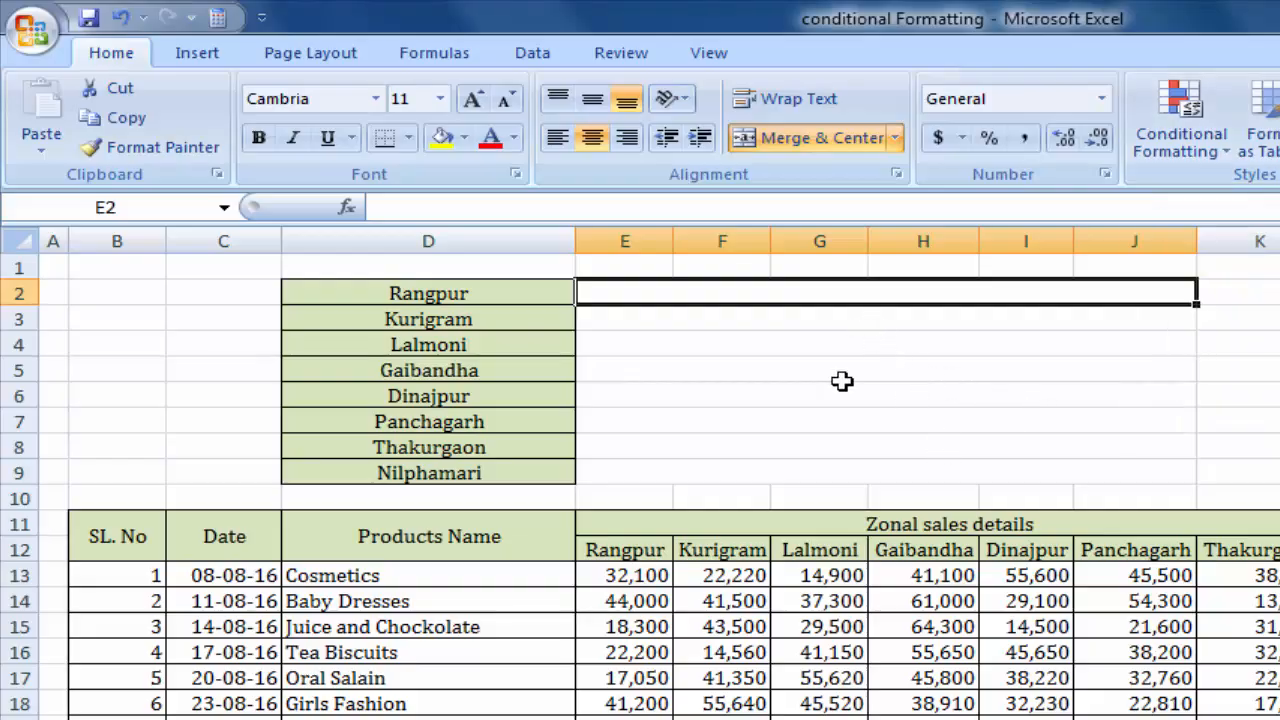
scroll(850, 467, down, 2)
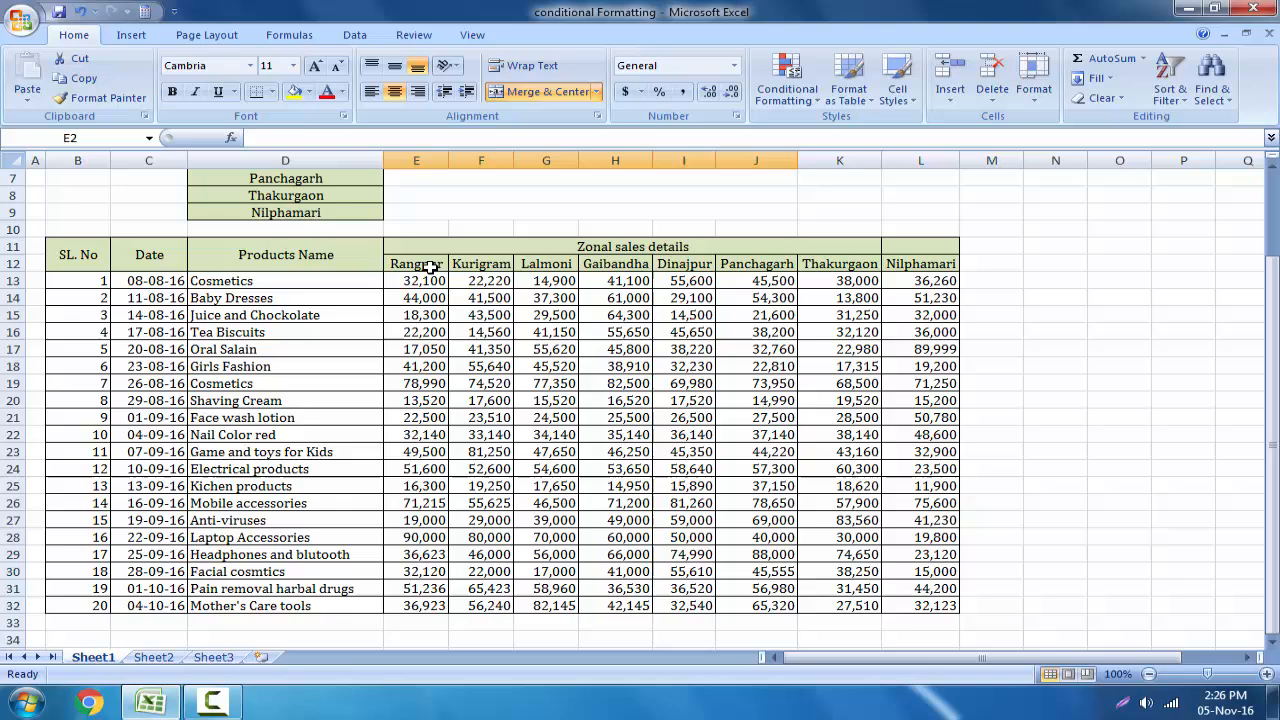
click(430, 267)
drag(430, 283, 440, 608)
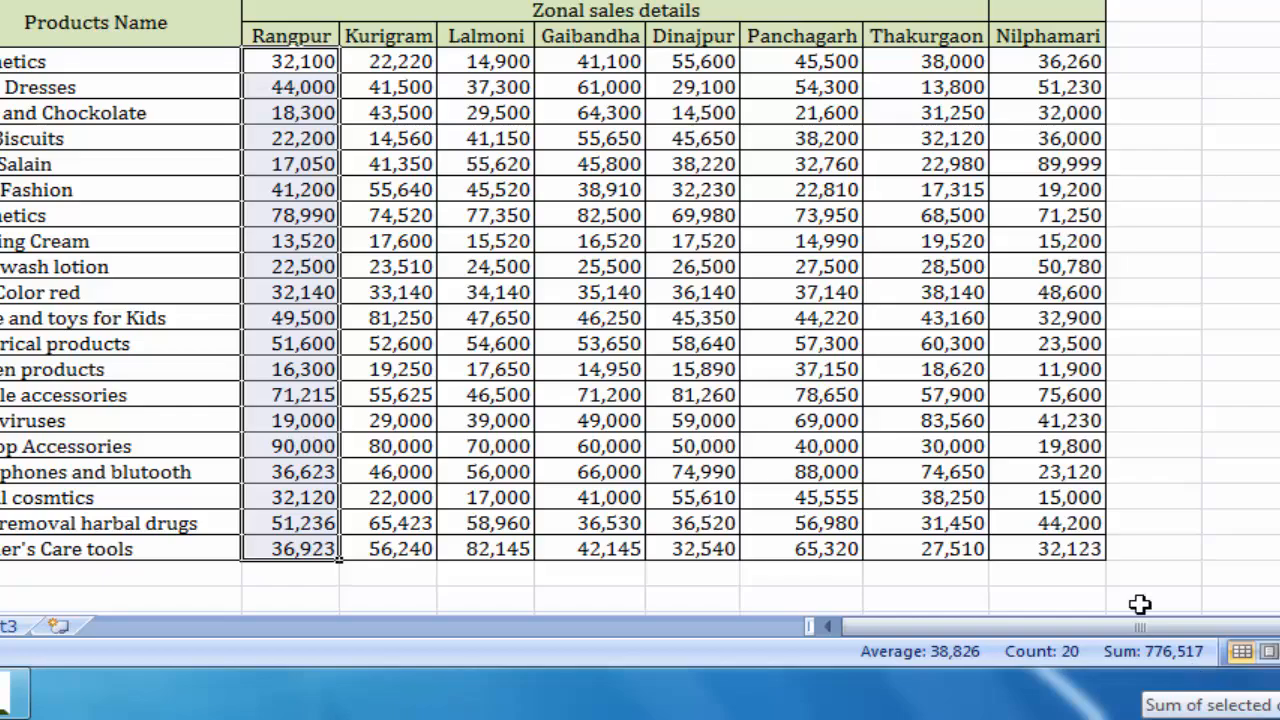
Enter 776517 as a fixed value in the merged cell beside the Rangpur label.
scroll(1057, 606, up, 2)
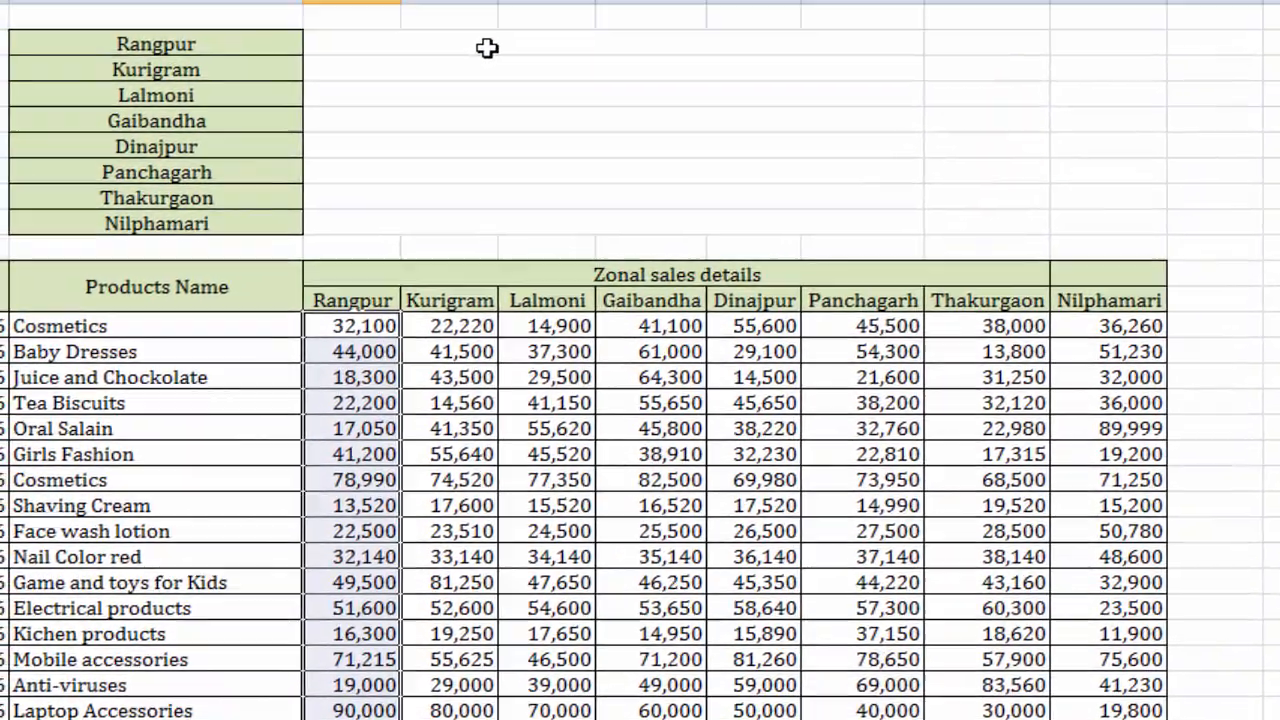
click(487, 50)
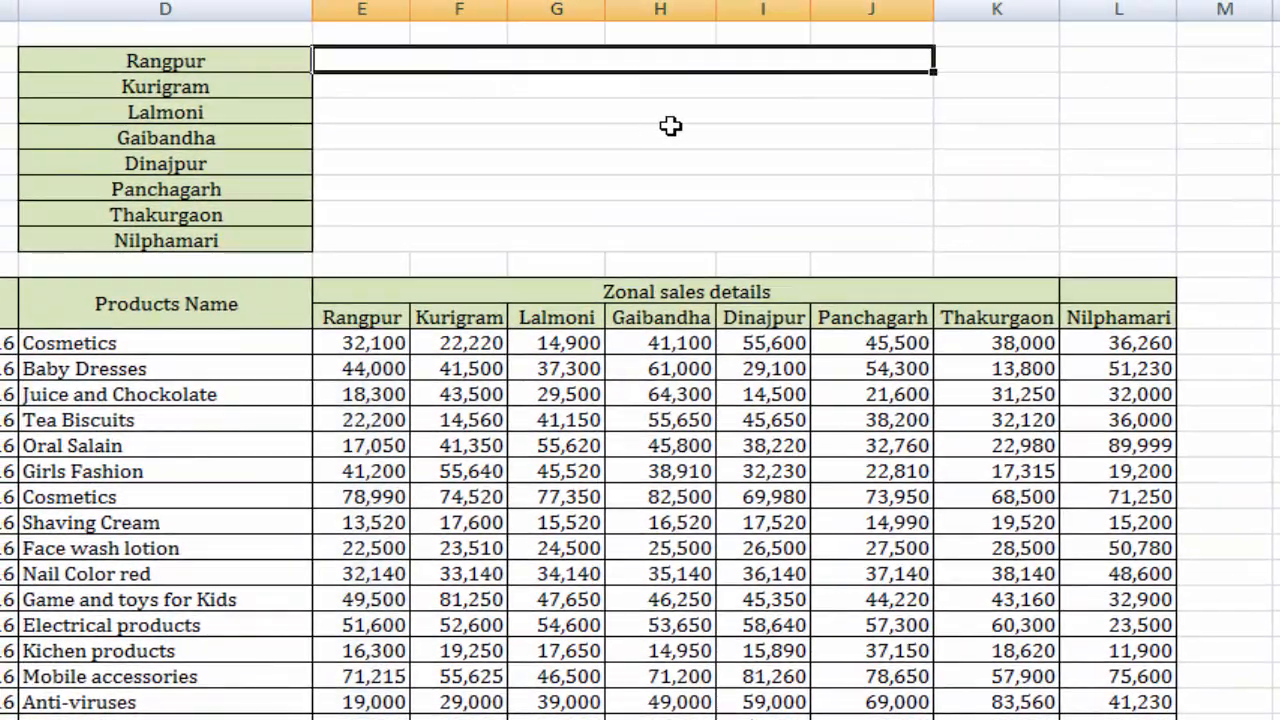
text(776)
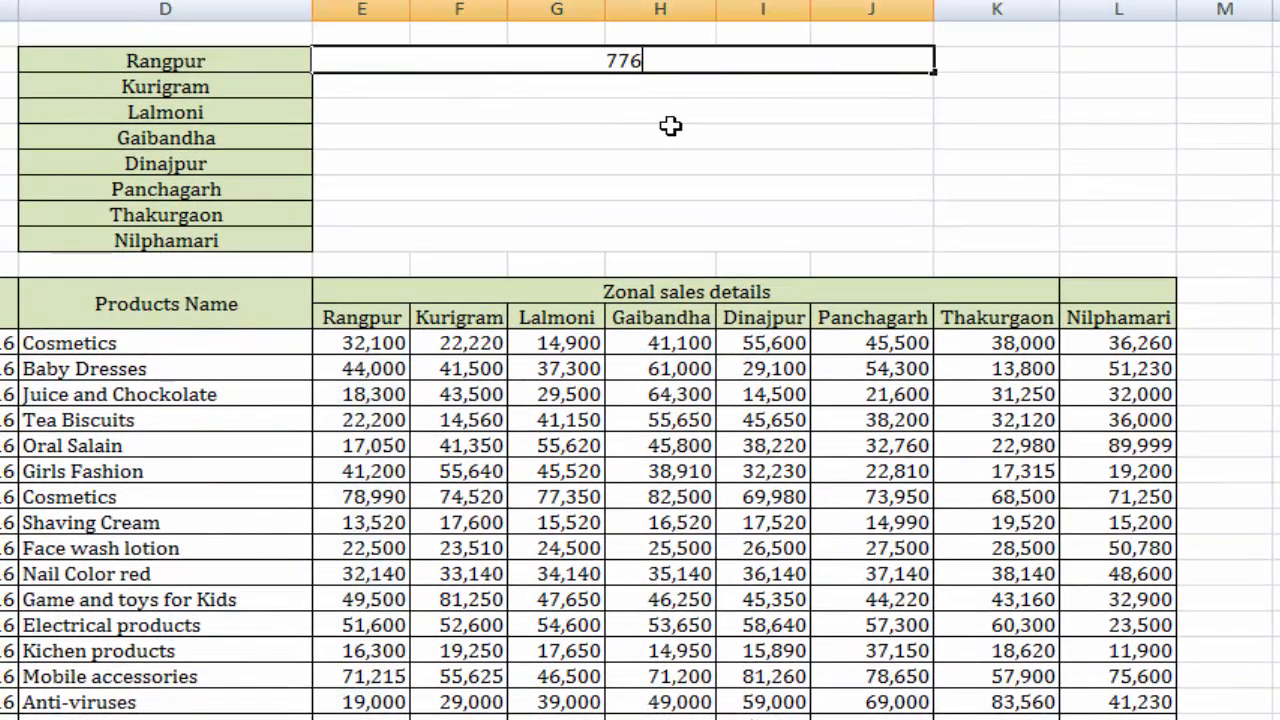
text(517)
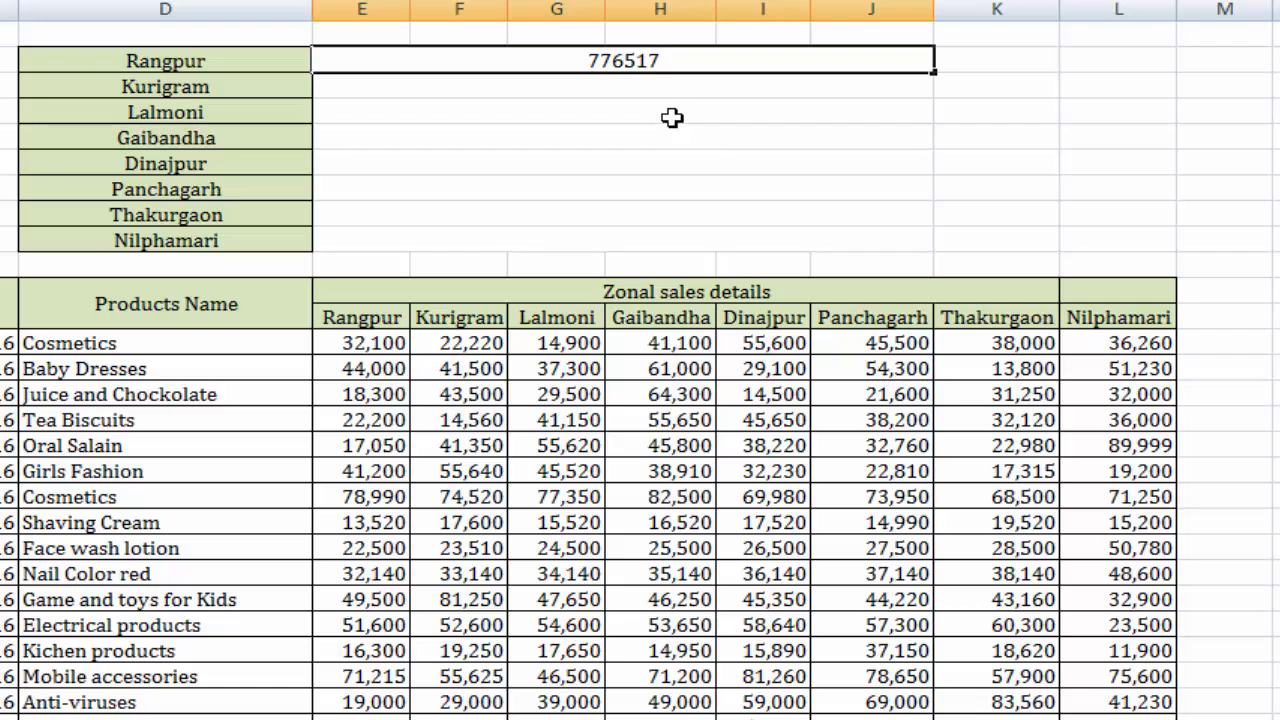
key(Return)
click(695, 62)
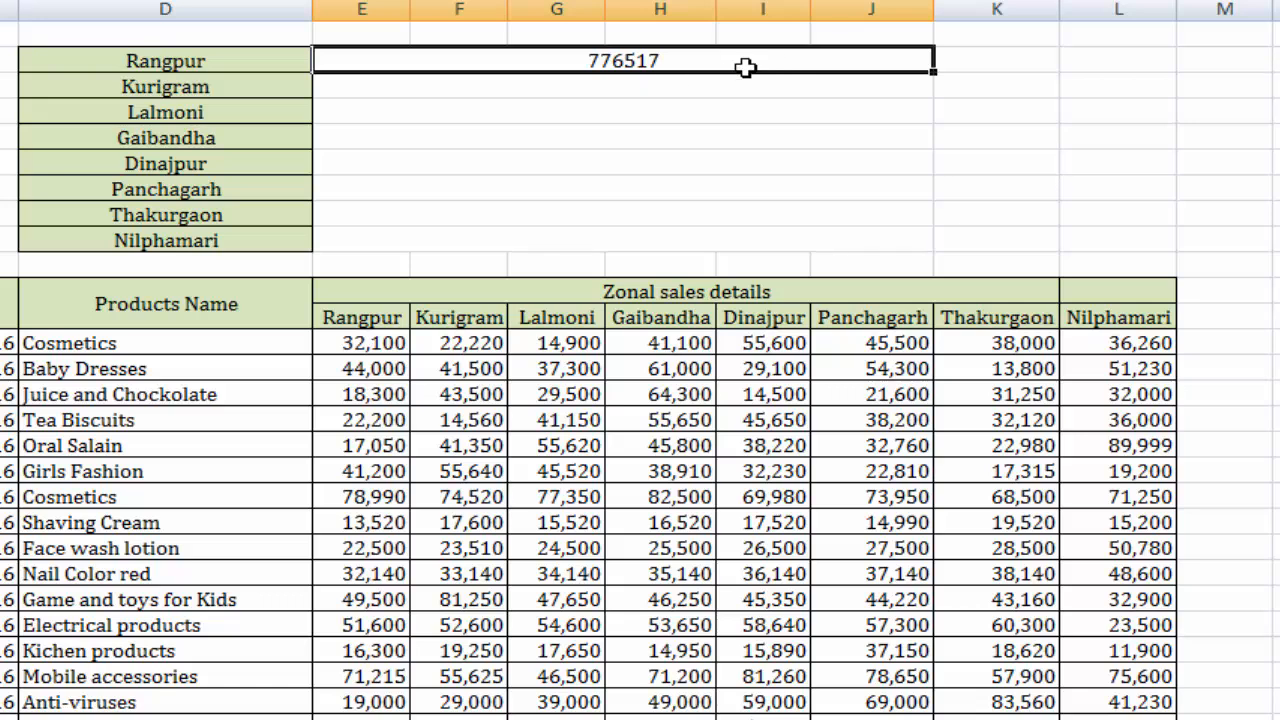
Try 20000 as the Oral Salain sales figure for Rangpur and undo the change.
click(392, 448)
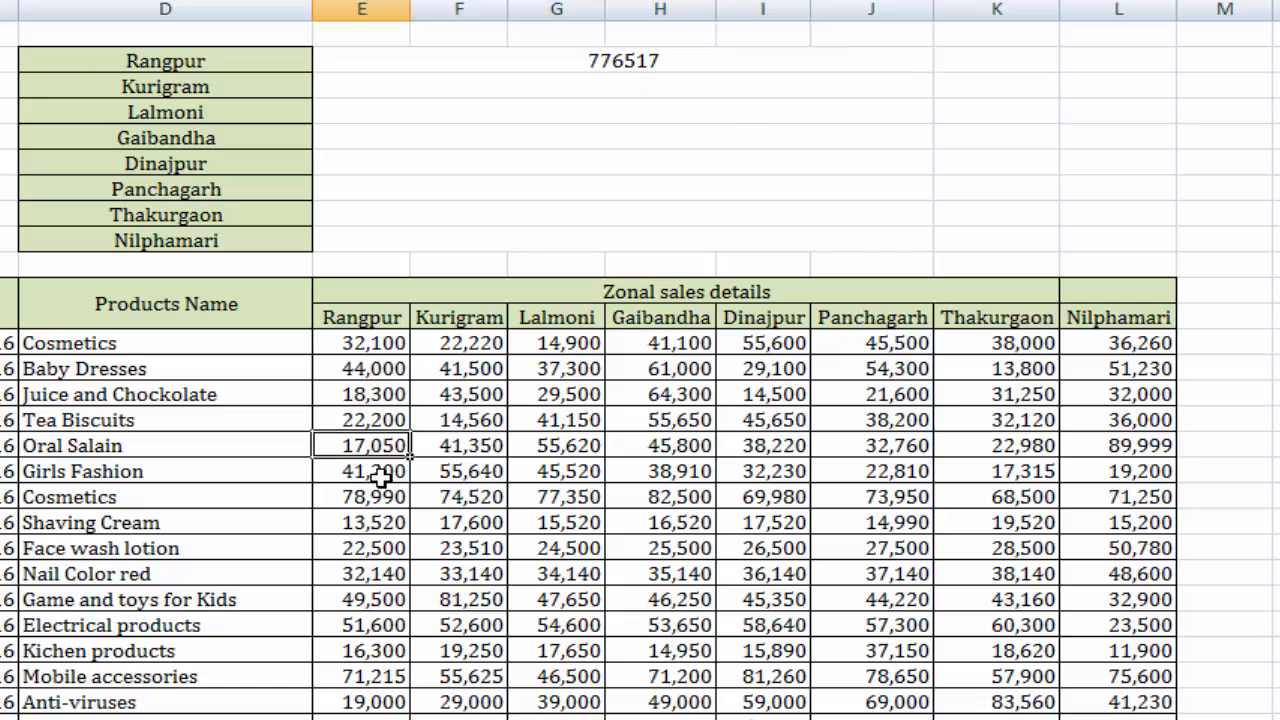
text(20000)
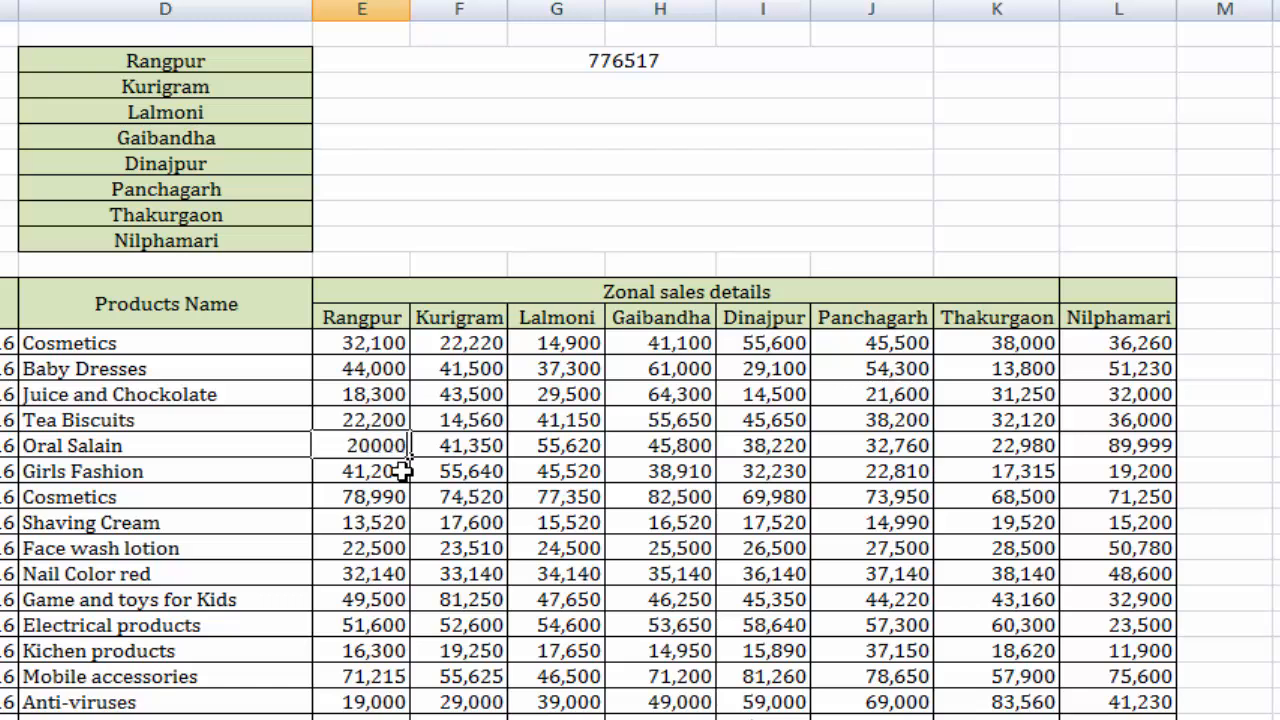
text(,000)
key(Return)
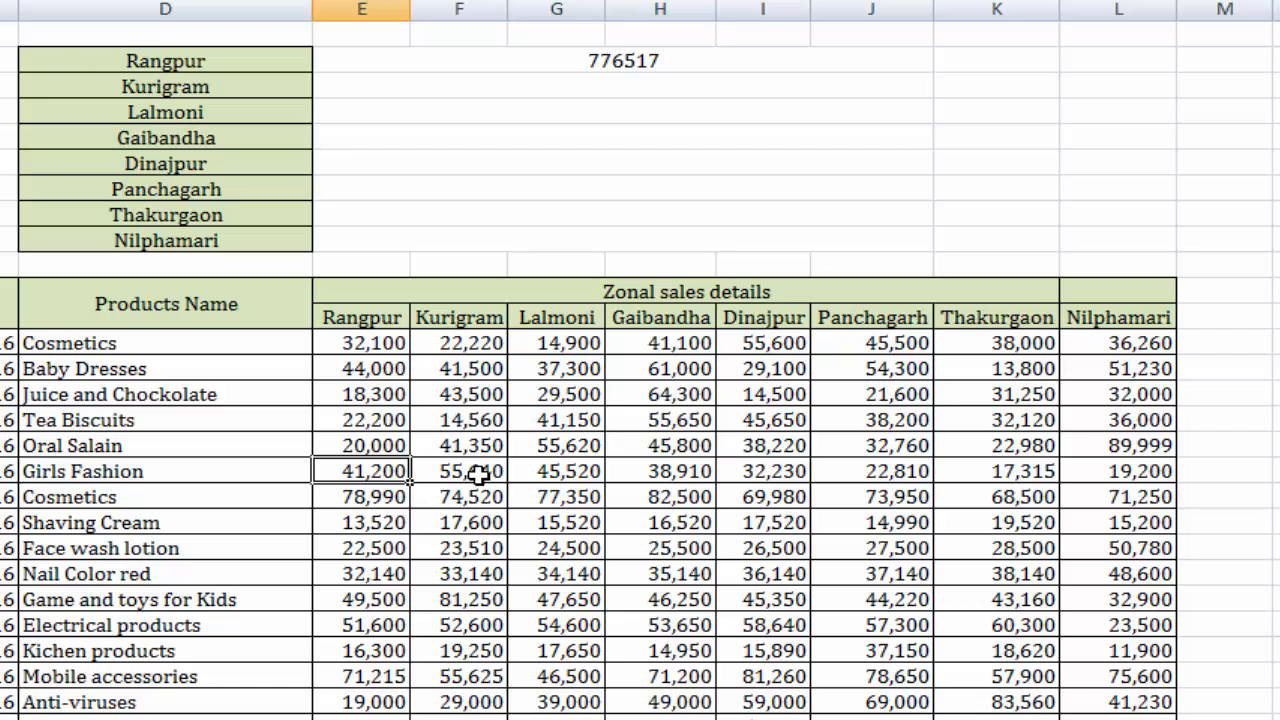
key(ctrl+z)
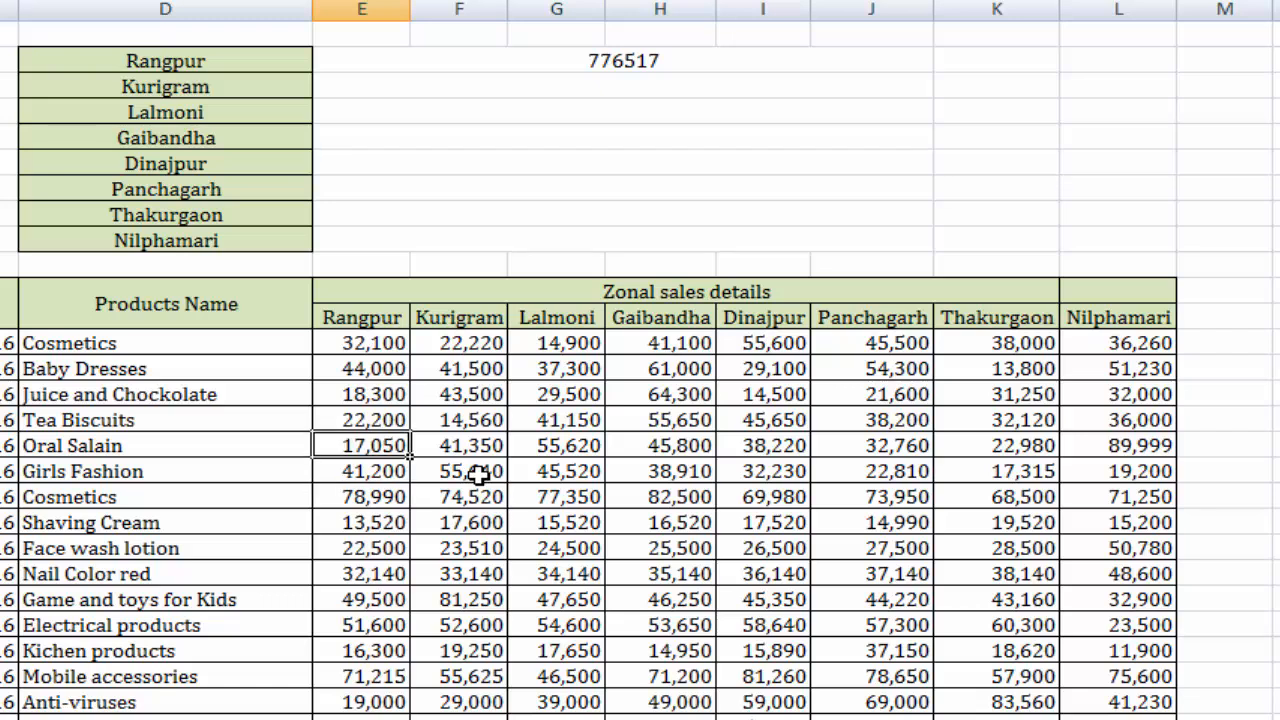
Delete the manually entered Rangpur total from cell E2.
click(687, 61)
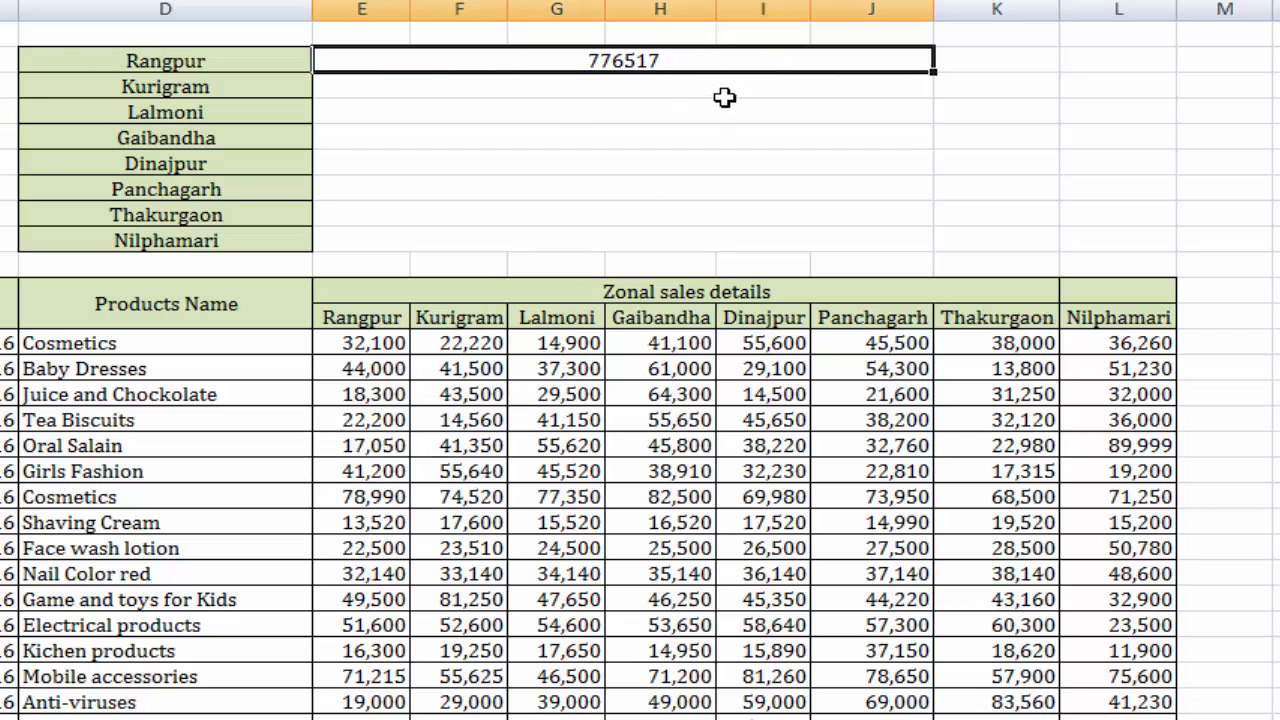
key(Delete)
click(845, 135)
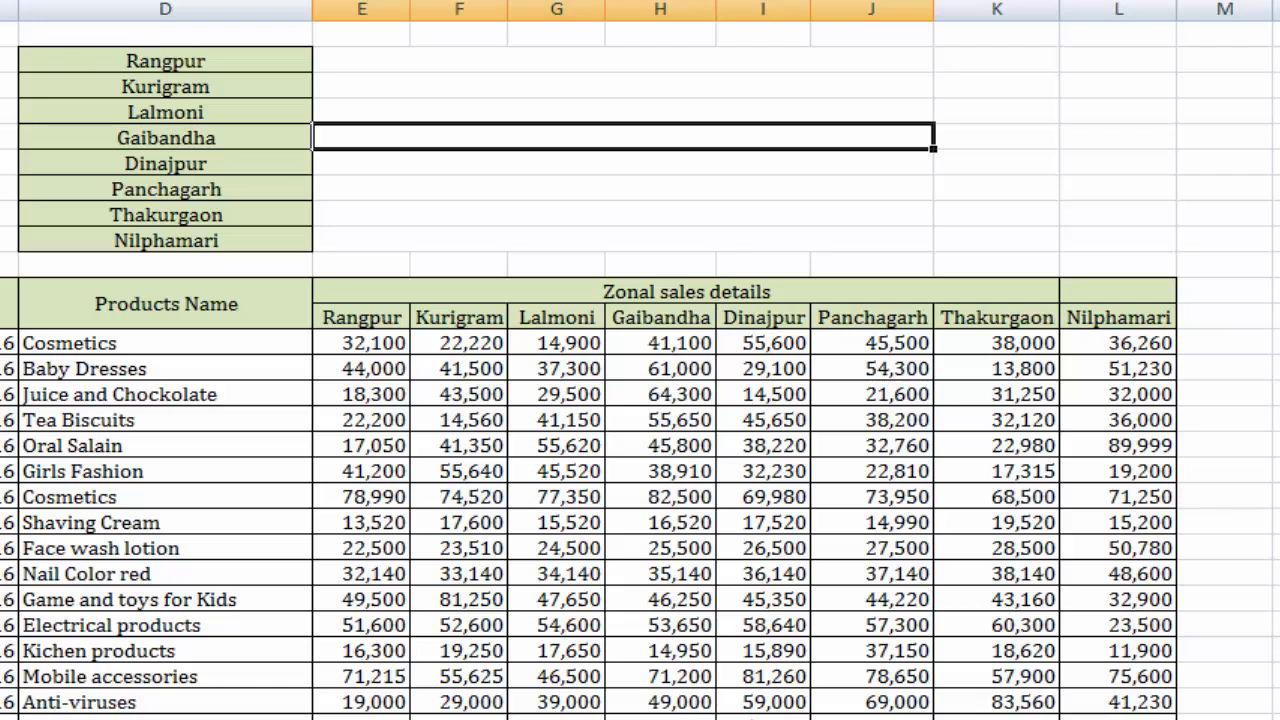
Select the merged cells in E2:J9 and look over the Conditional Formatting options, leaving without applying one.
click(581, 181)
drag(555, 61, 571, 234)
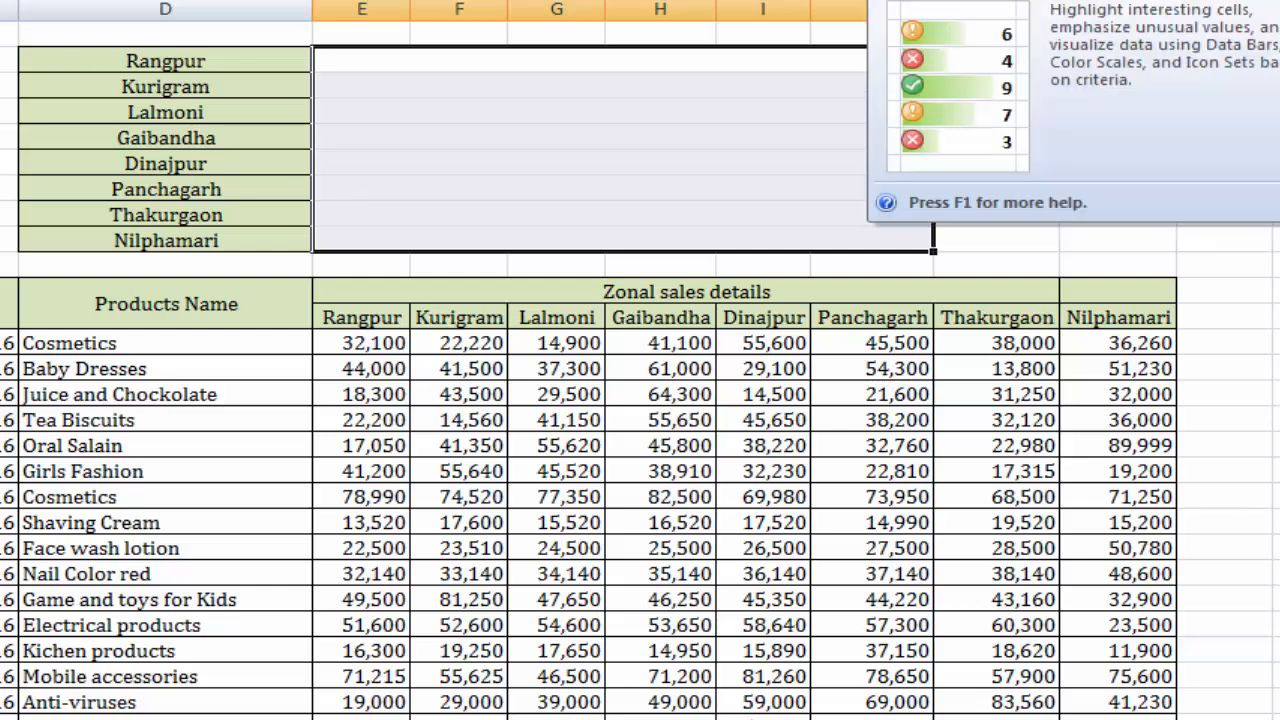
click(910, 1)
mouse_move(952, 92)
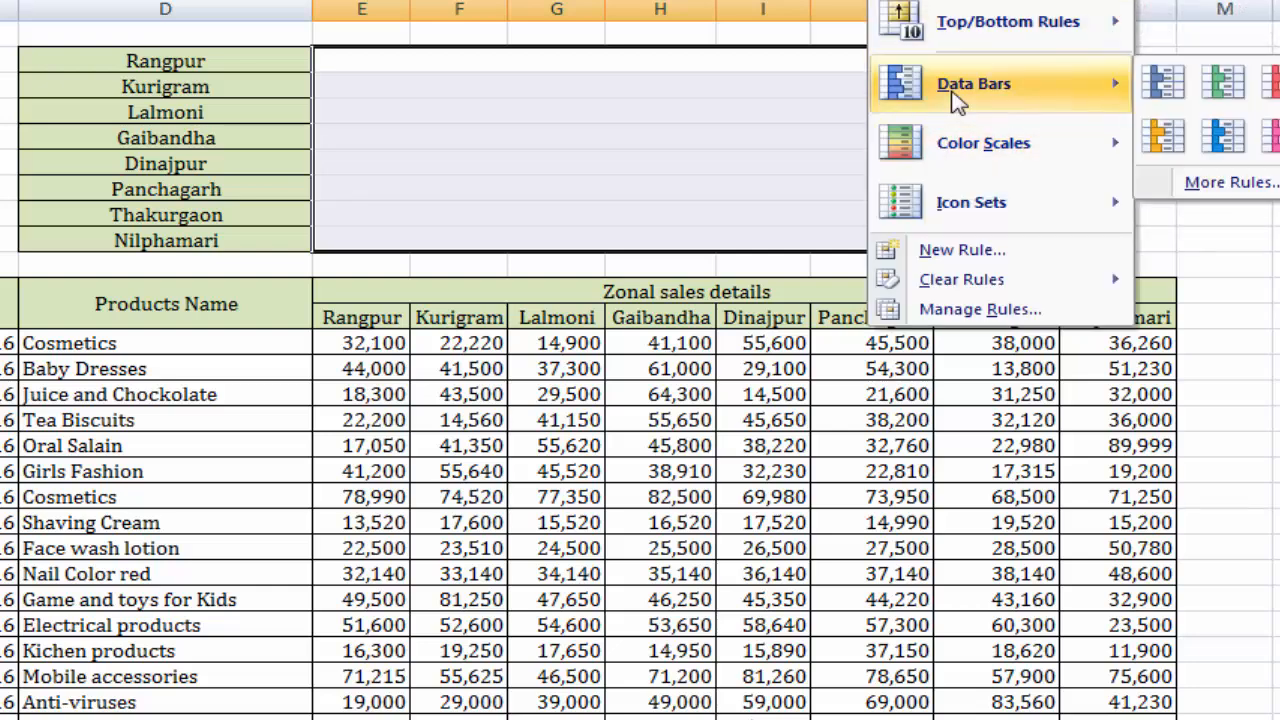
click(515, 72)
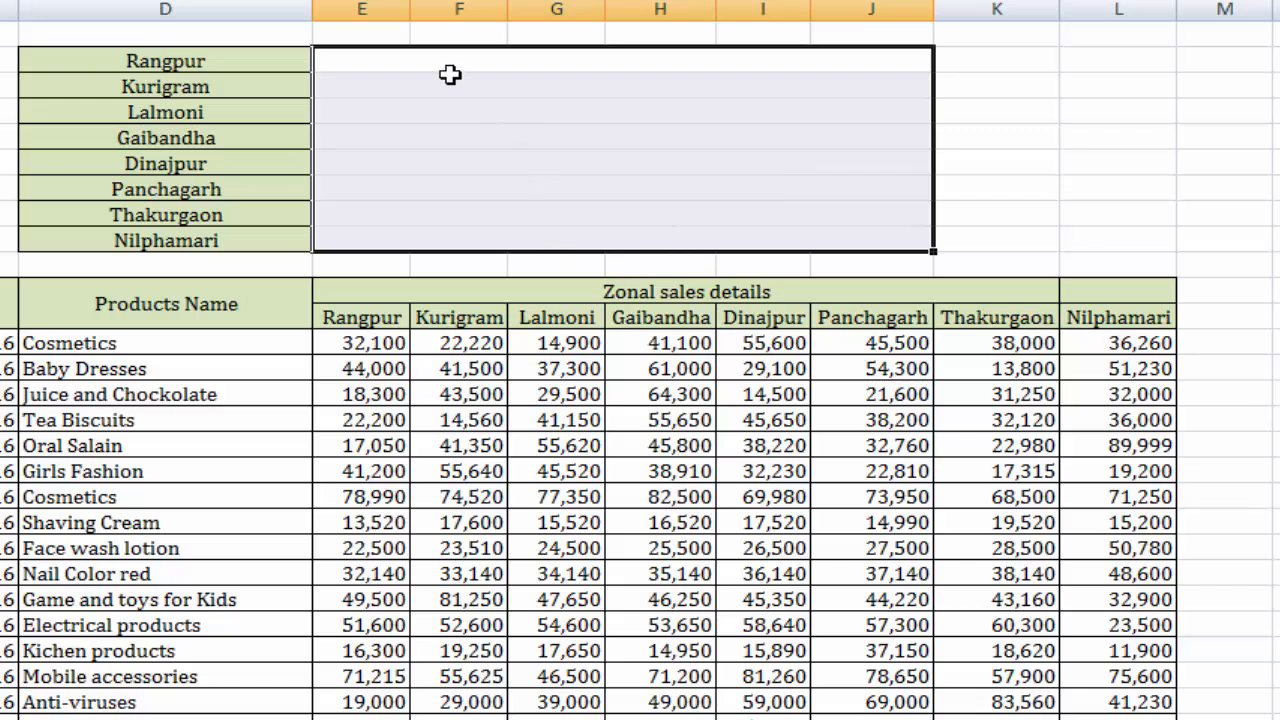
click(574, 167)
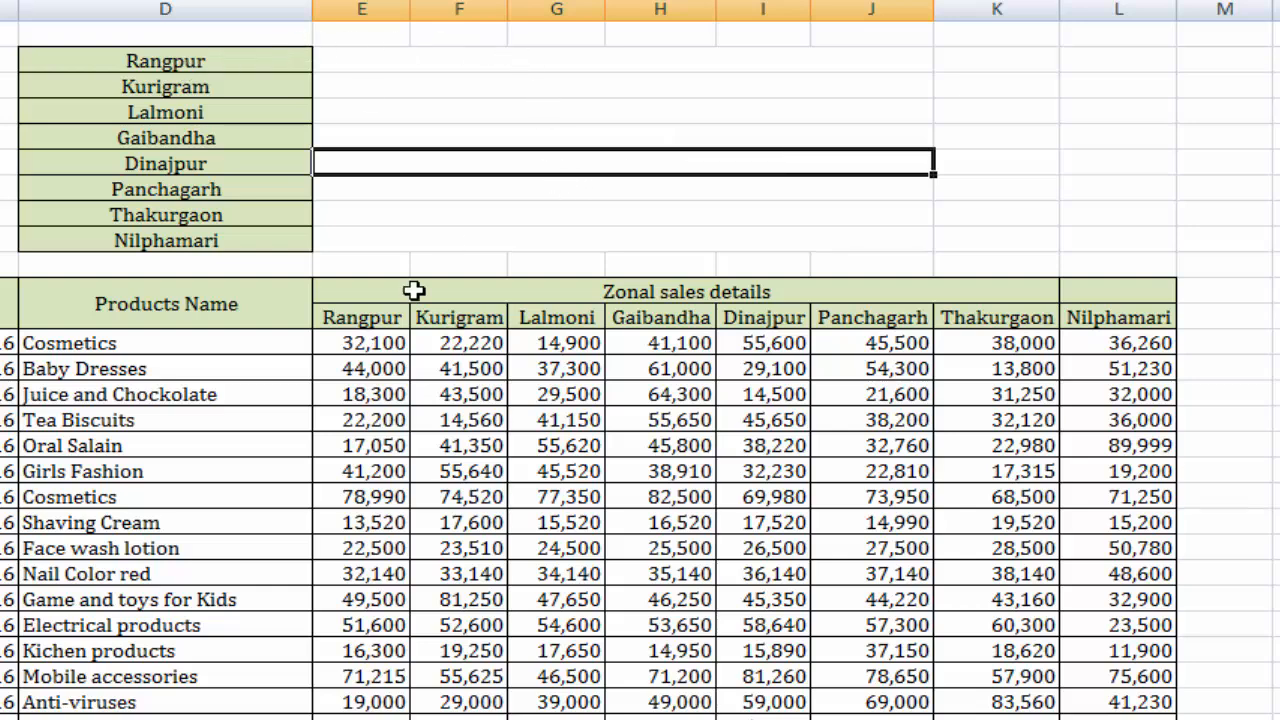
Total the Rangpur sales in cell E2 with the formula =SUM(E13:E32).
drag(372, 341, 395, 714)
scroll(570, 455, up, 2)
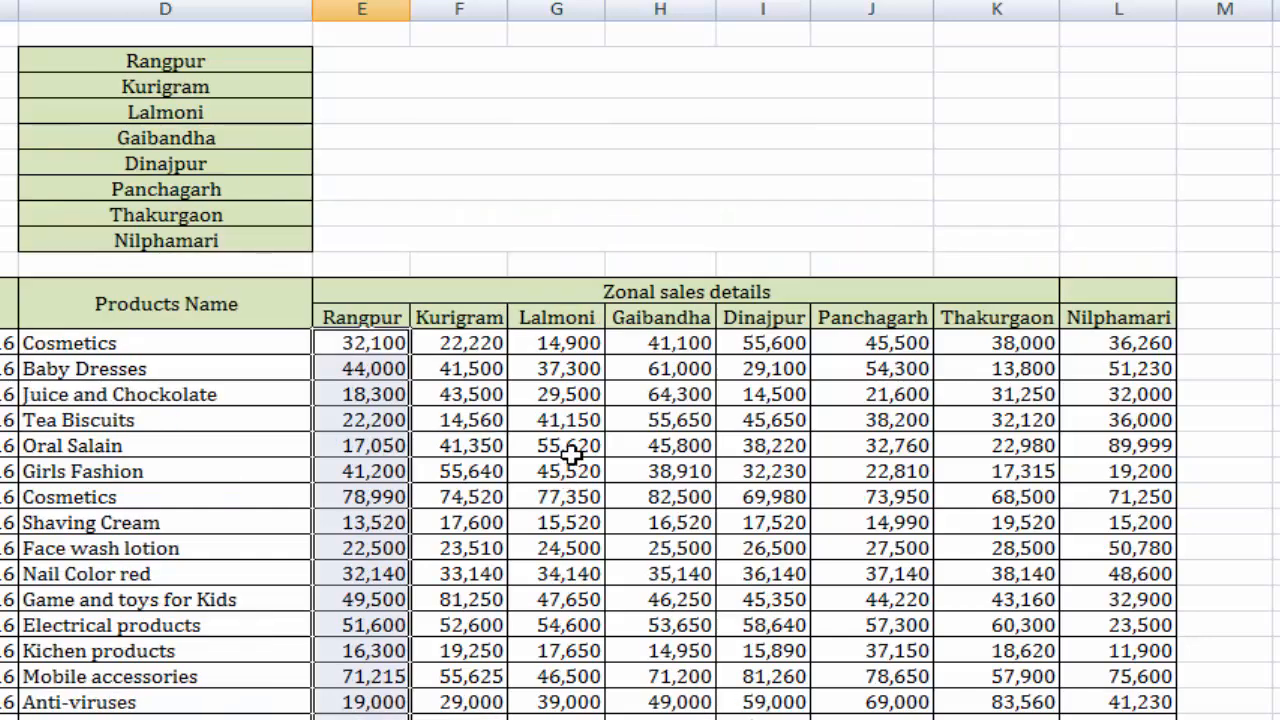
click(523, 58)
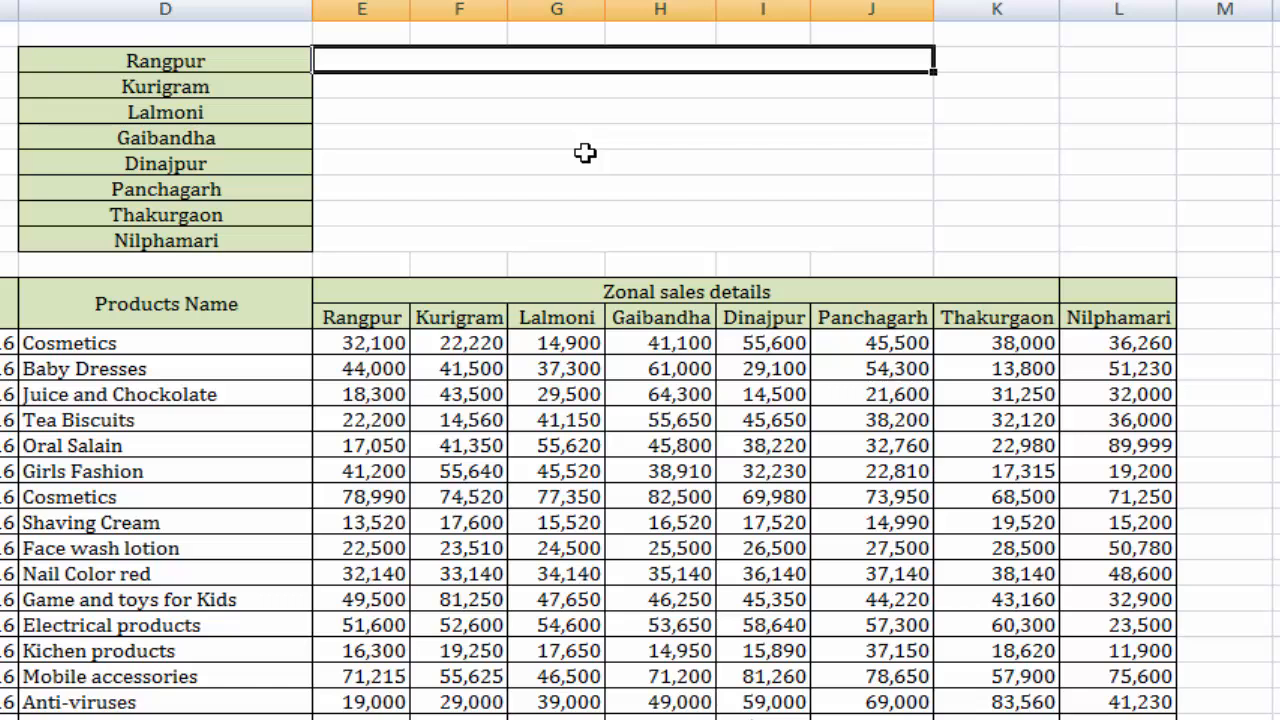
text(=)
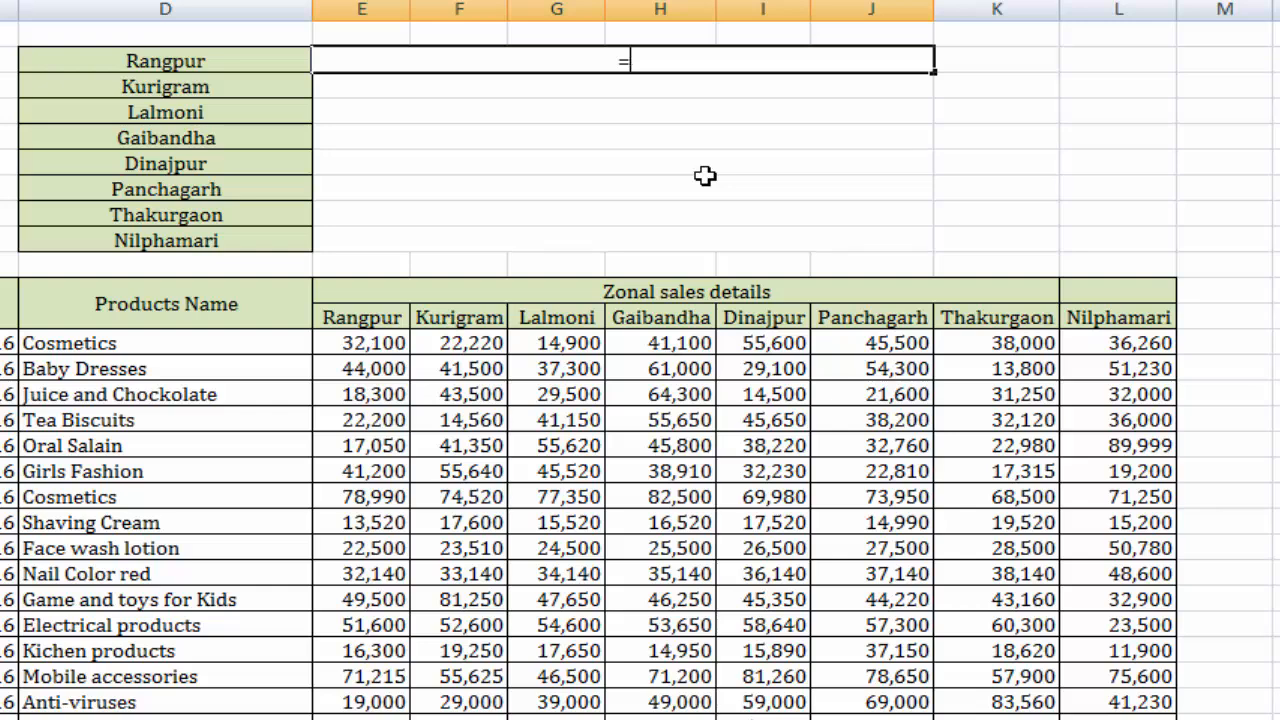
text(SUM)
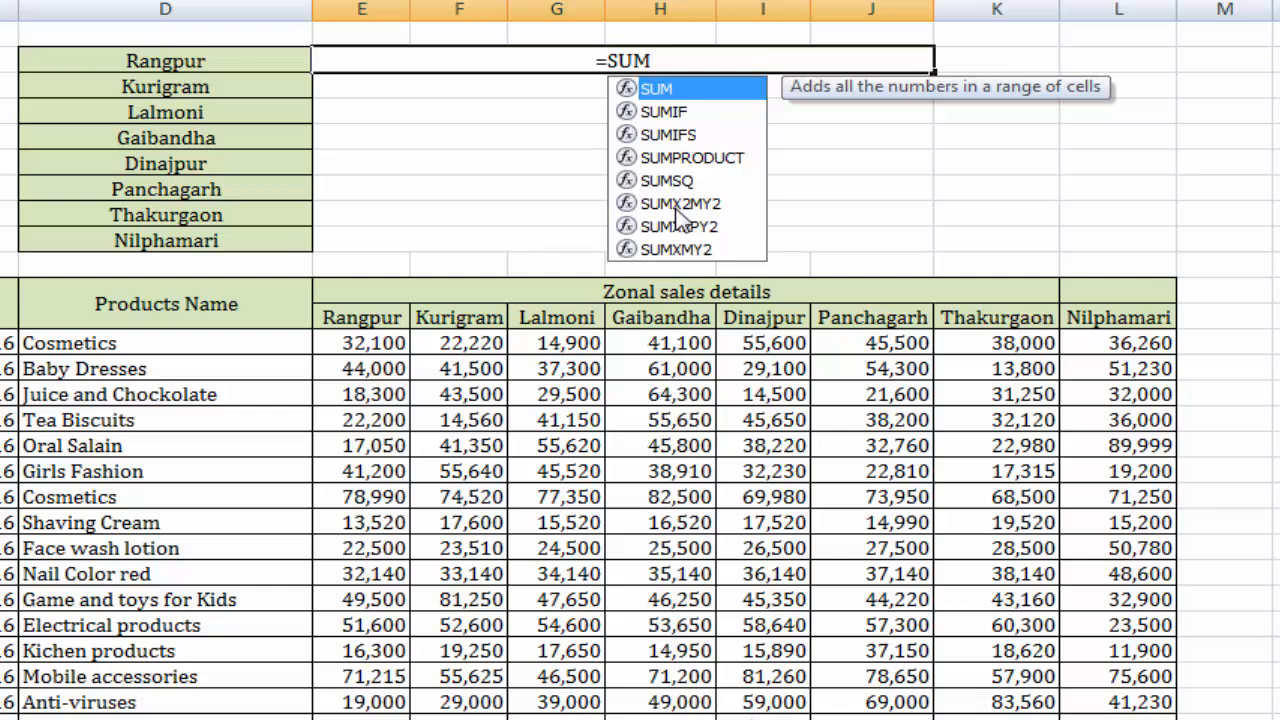
text(()
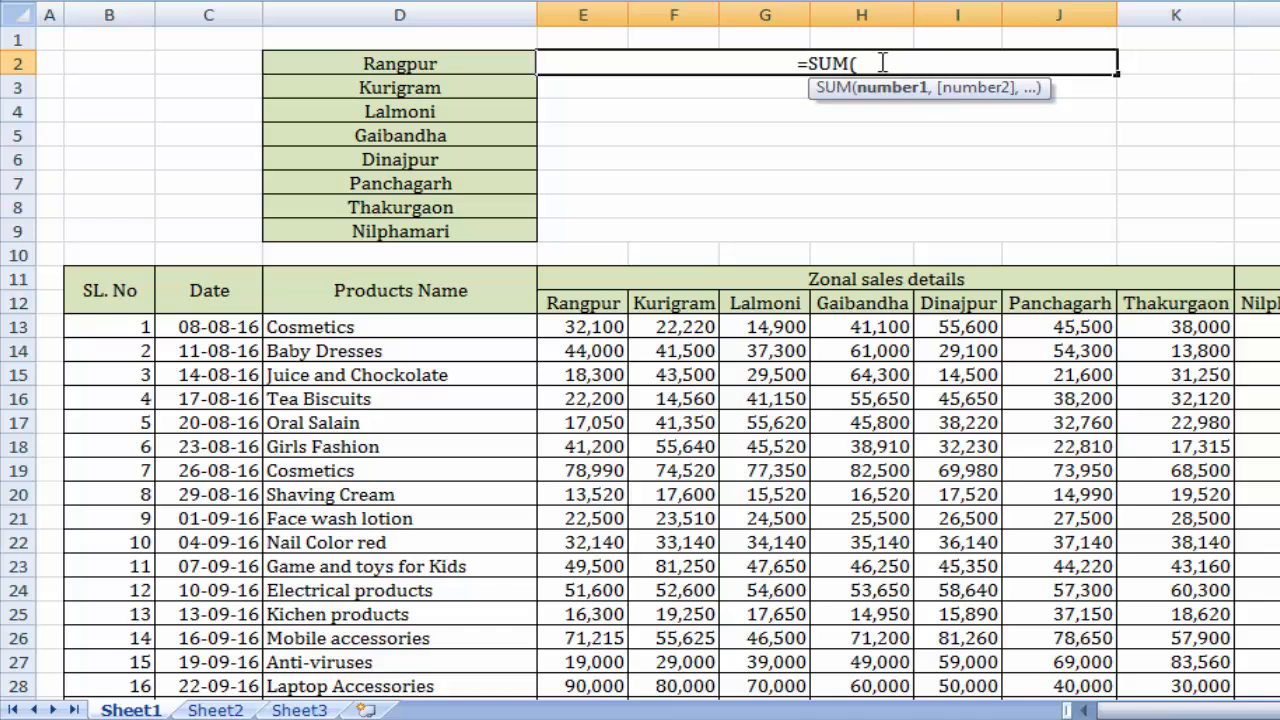
text(E1)
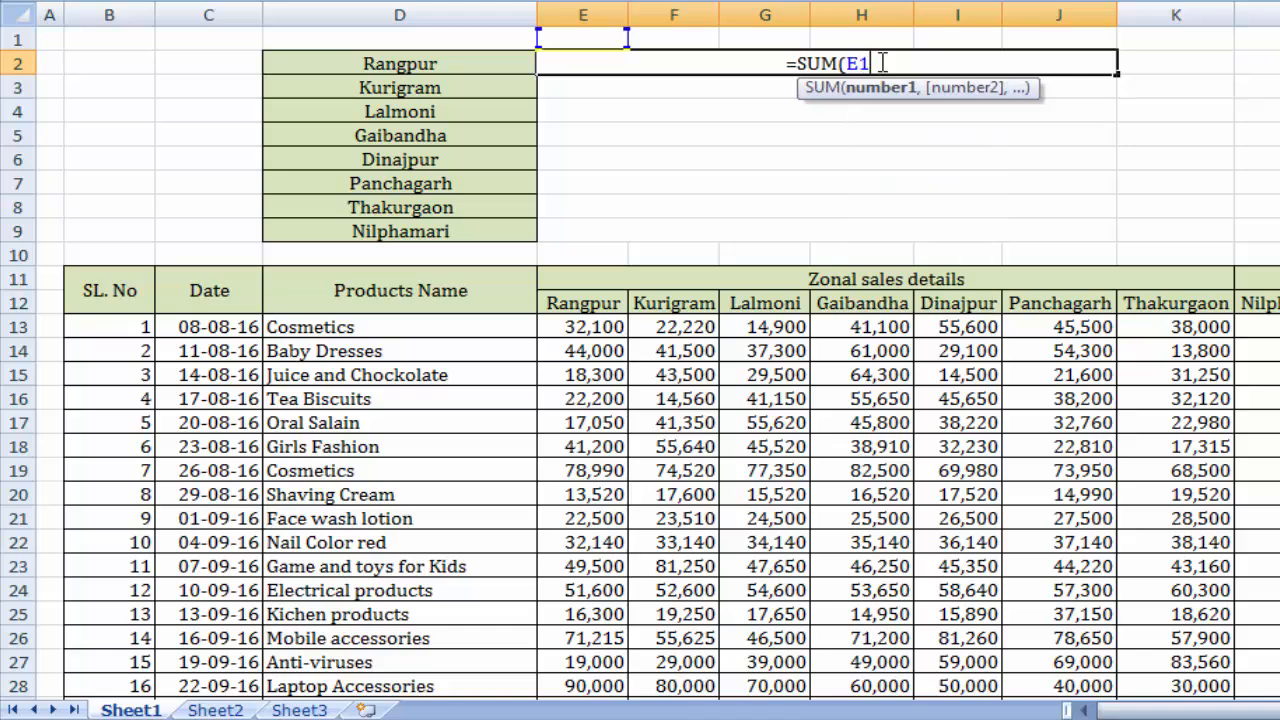
text(3:)
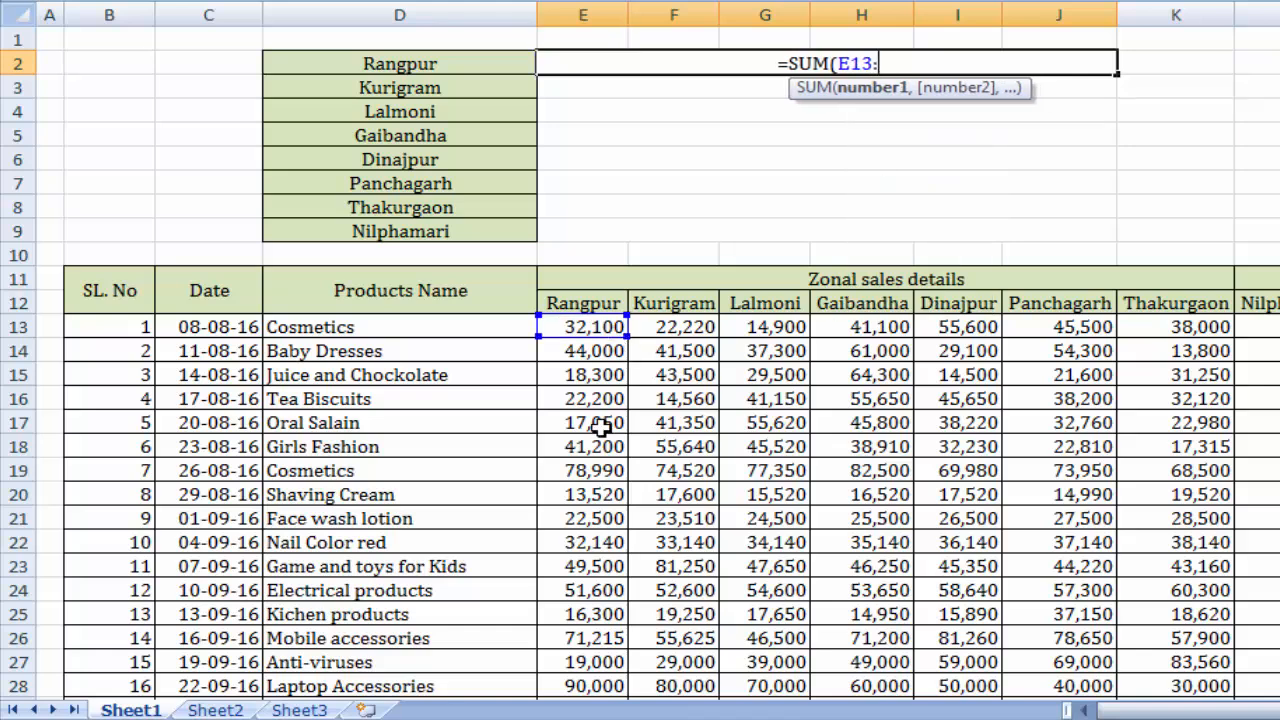
scroll(600, 425, down, 2)
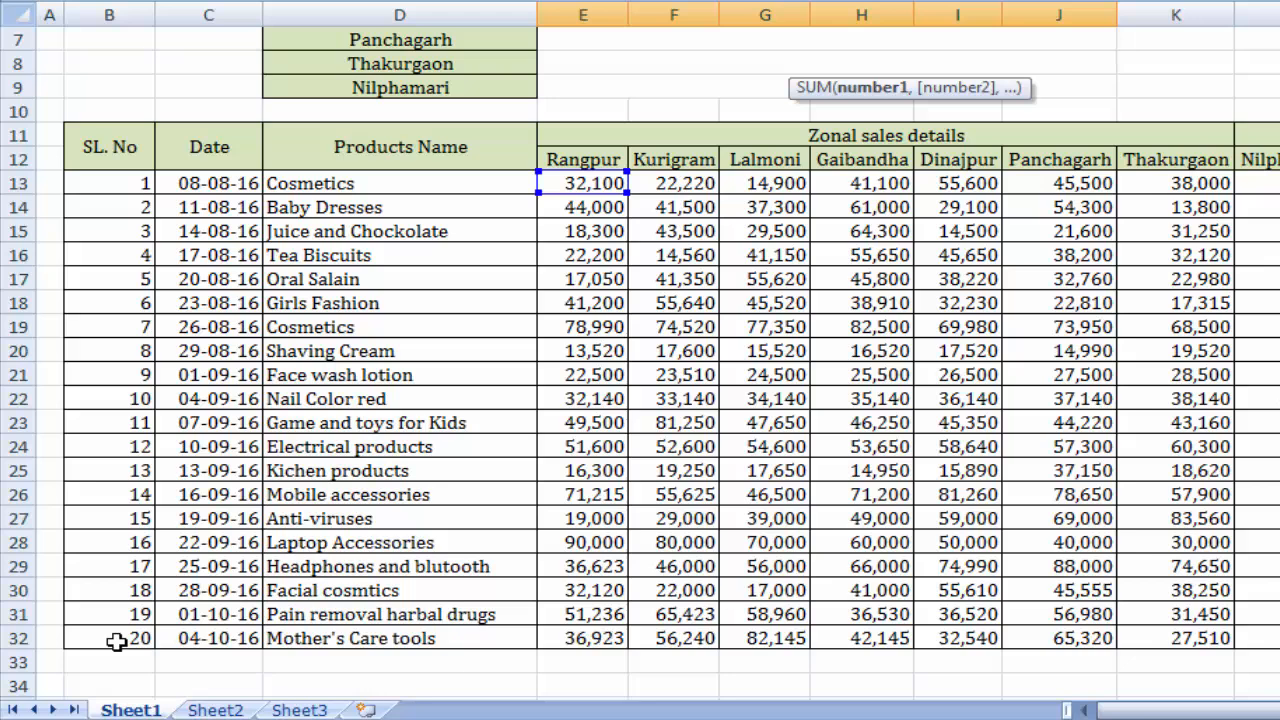
scroll(776, 564, up, 2)
text(:)
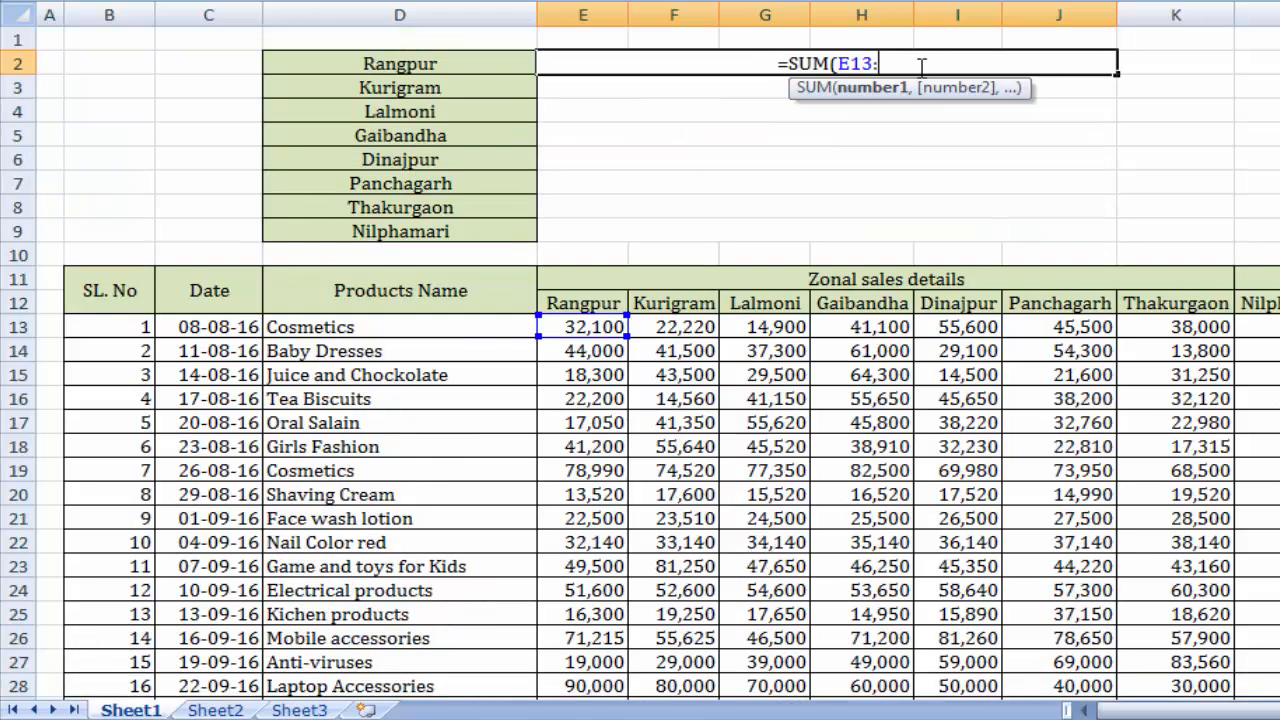
text(E32)
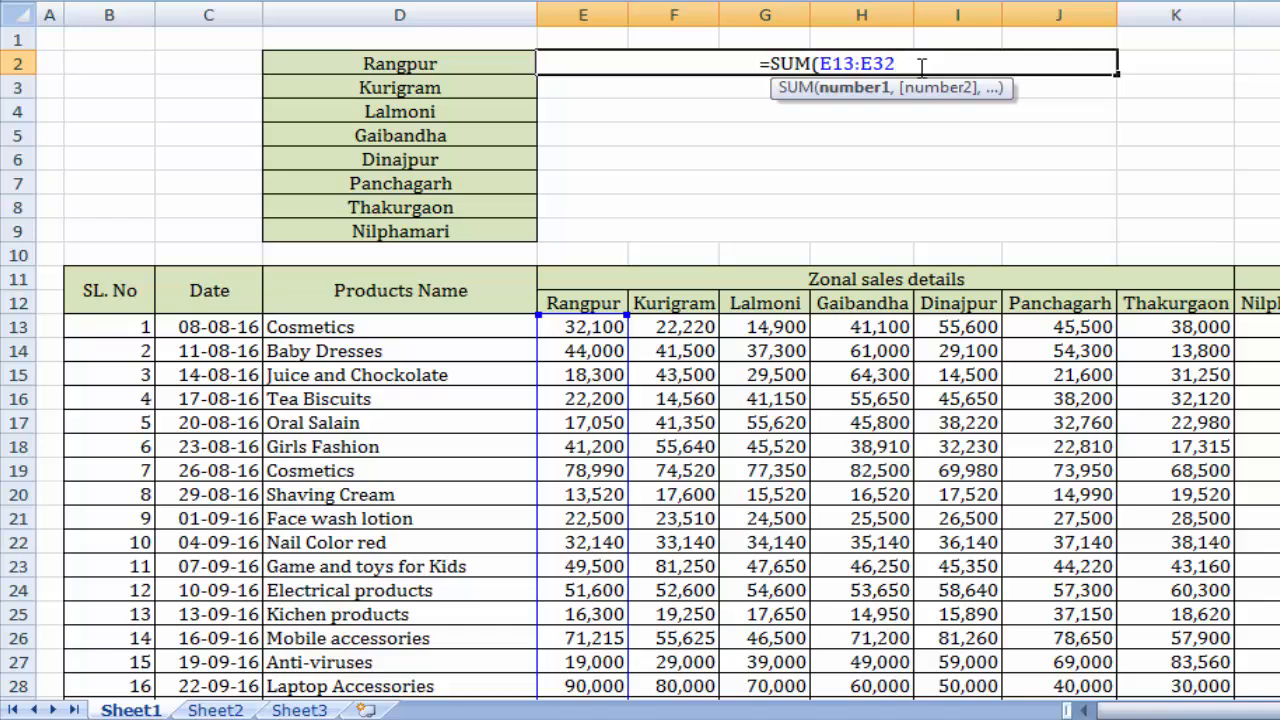
text())
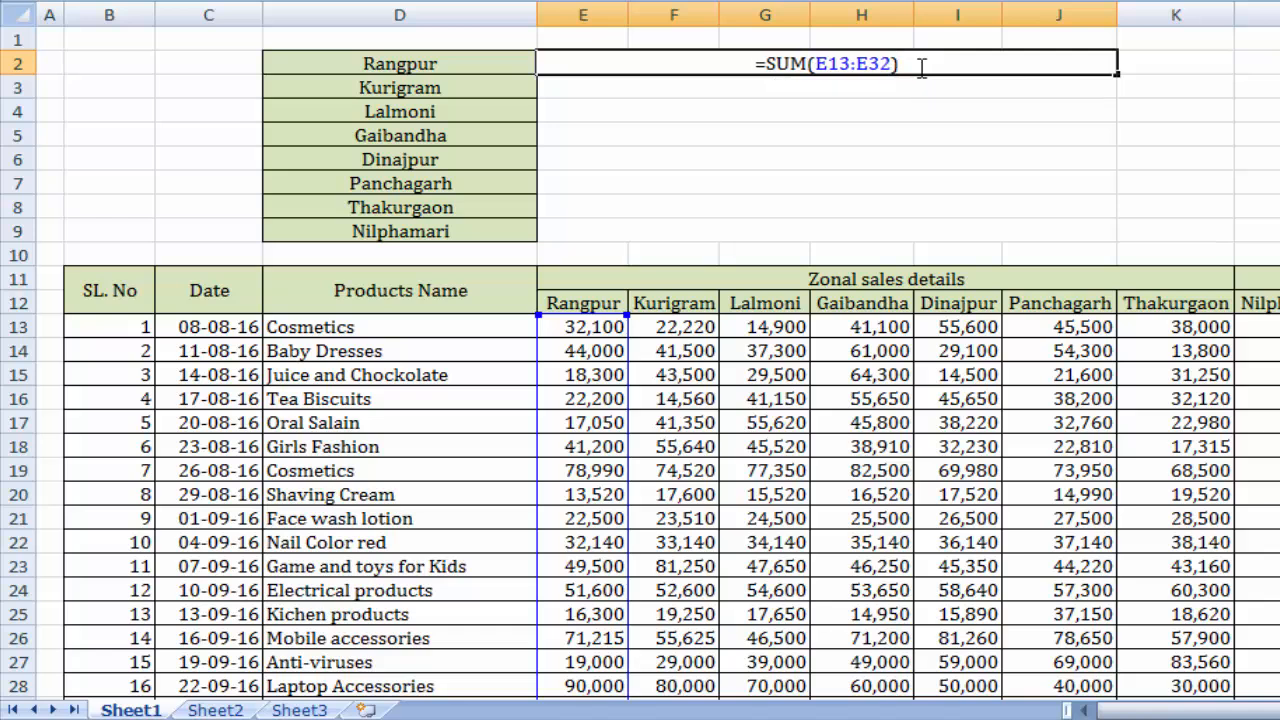
key(Return)
click(908, 131)
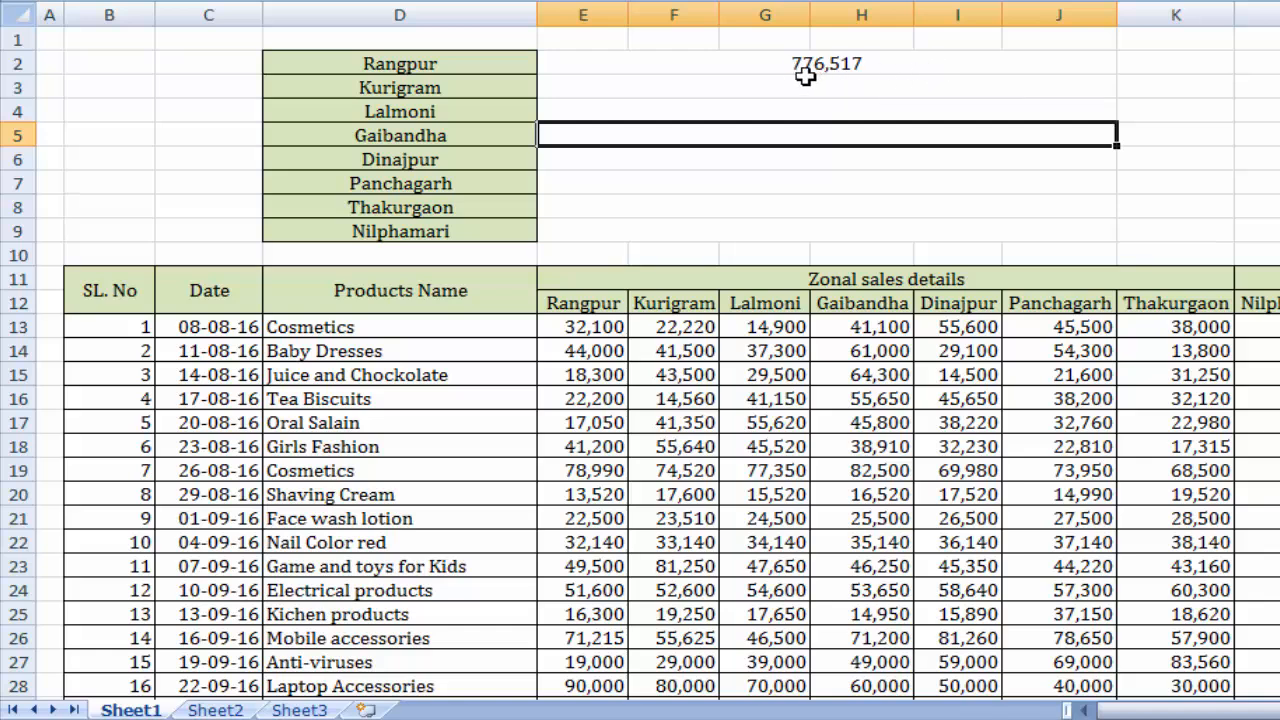
click(907, 68)
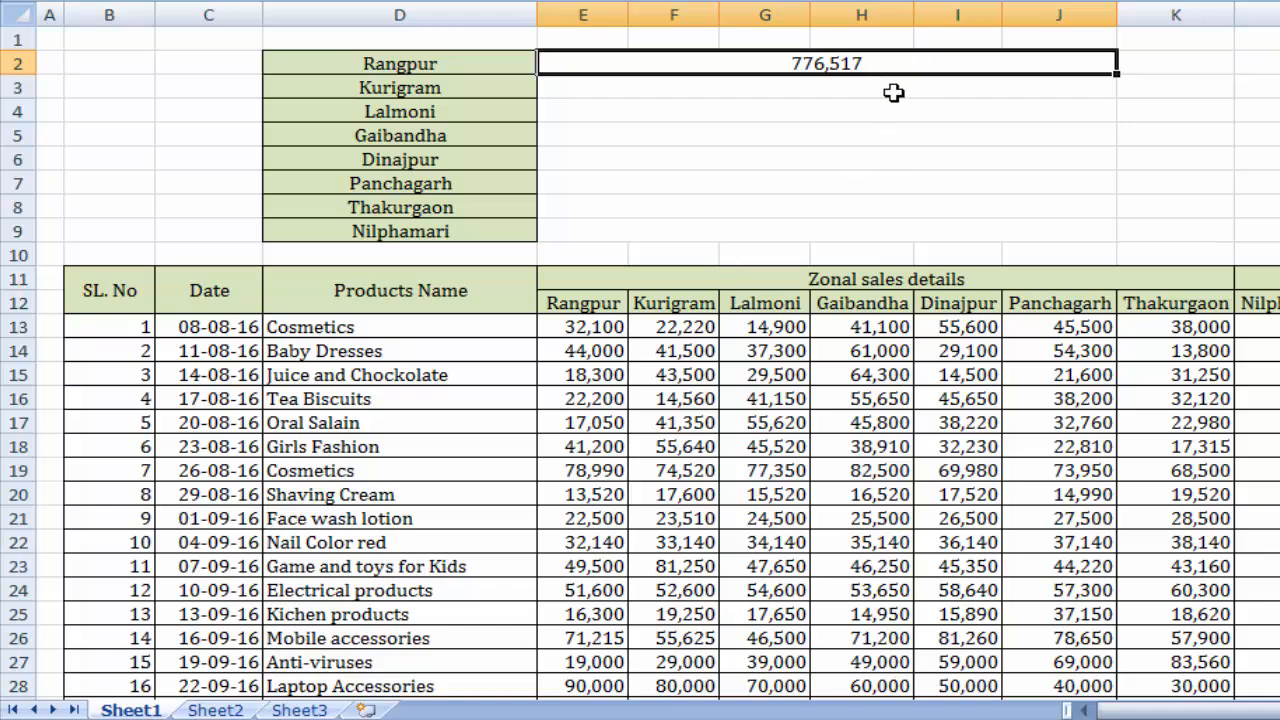
click(907, 95)
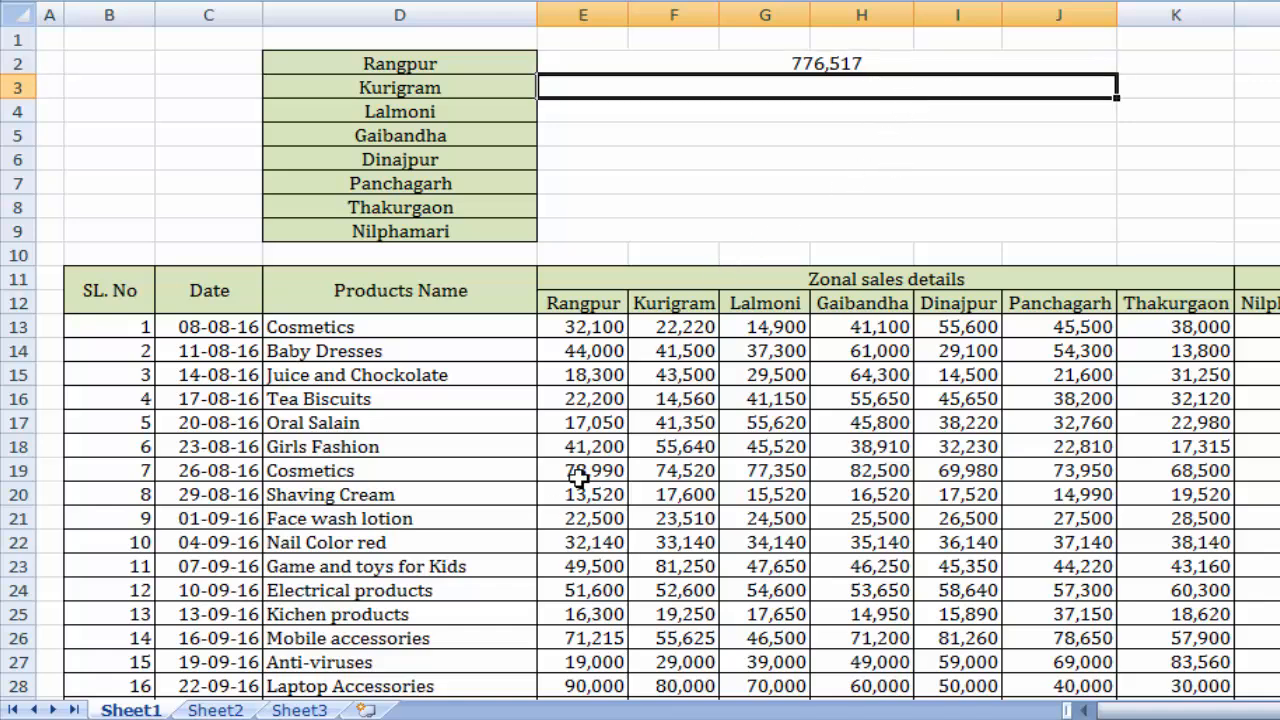
Test the Rangpur SUM formula by changing the Oral Salain figure in E17 to 20000, and undo the change.
click(588, 425)
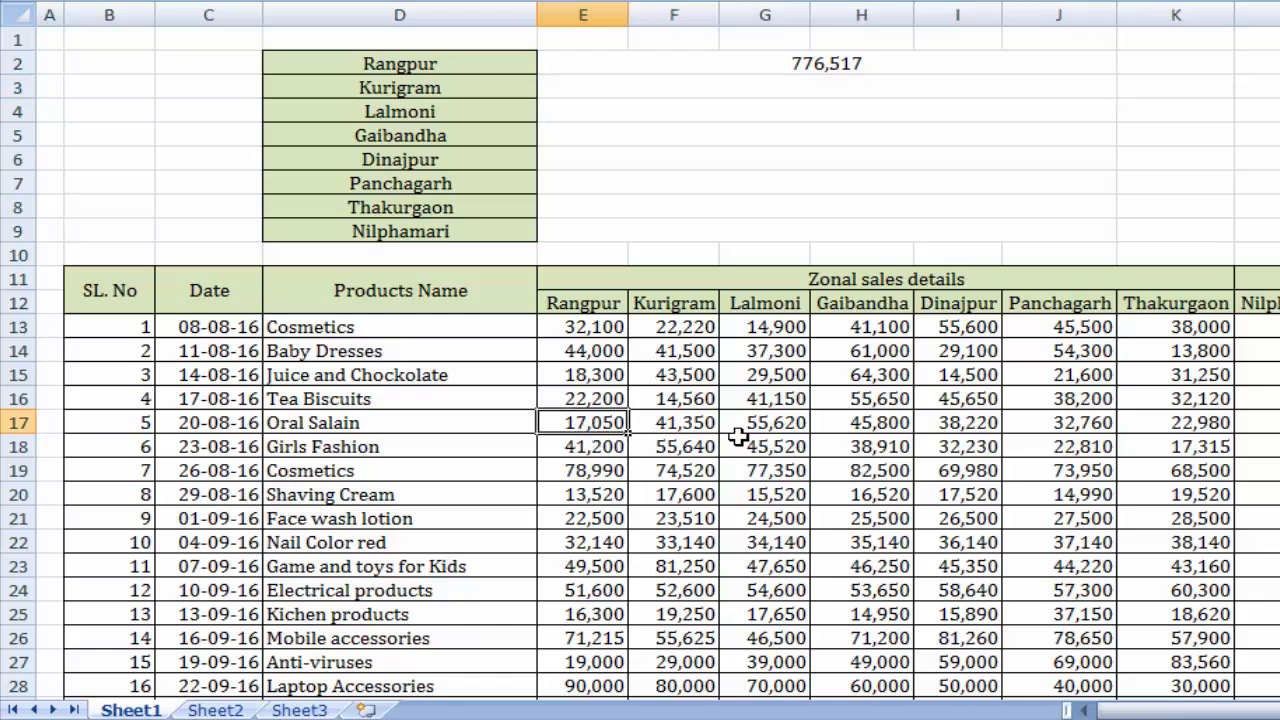
text(20000)
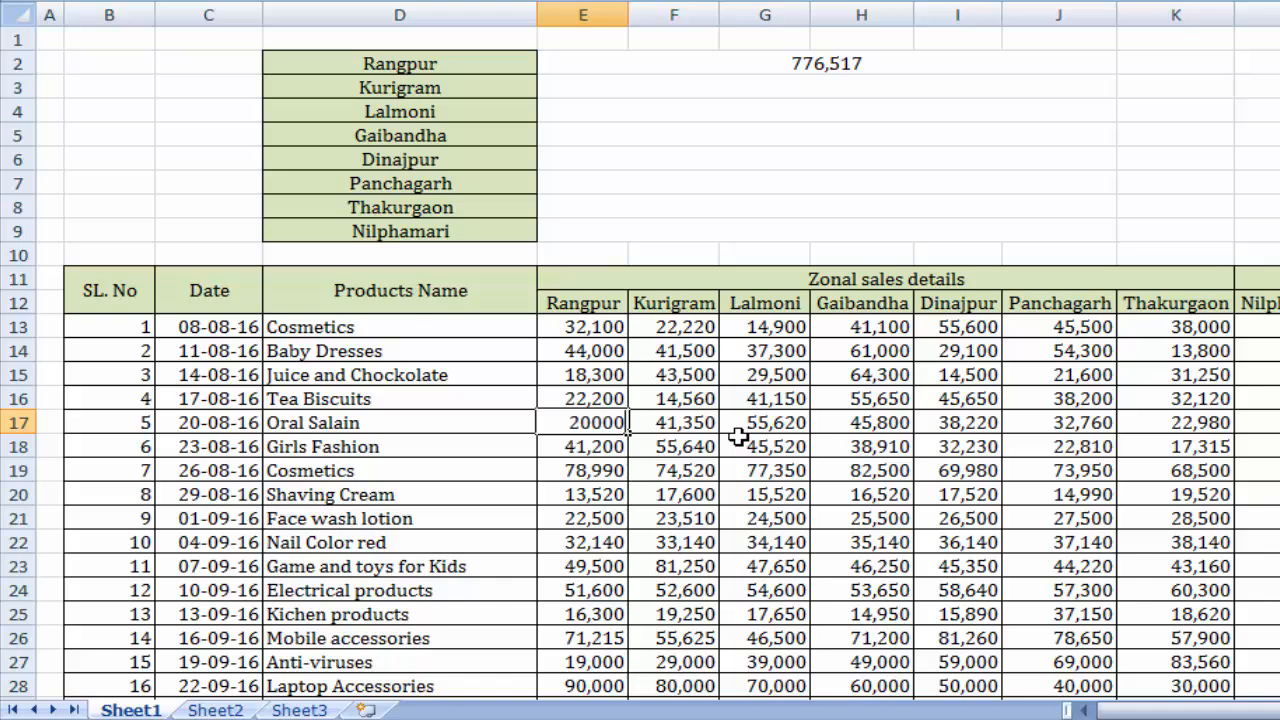
key(Return)
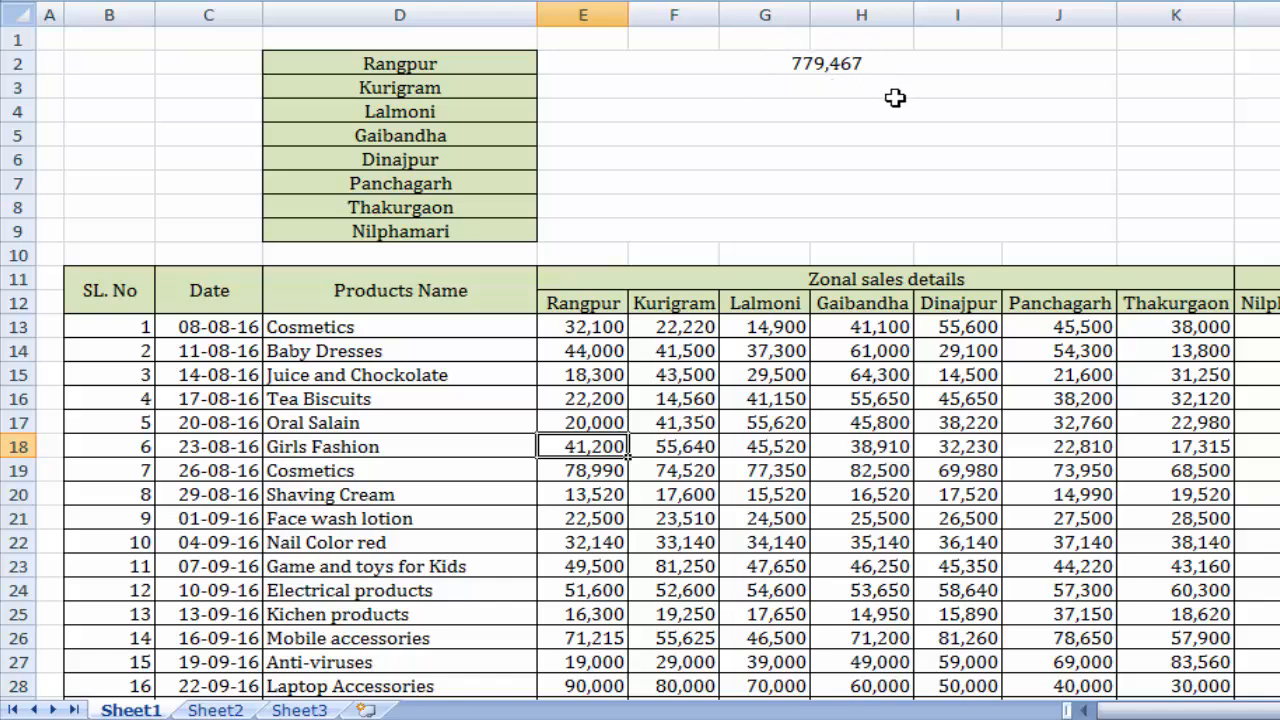
key(ctrl+z)
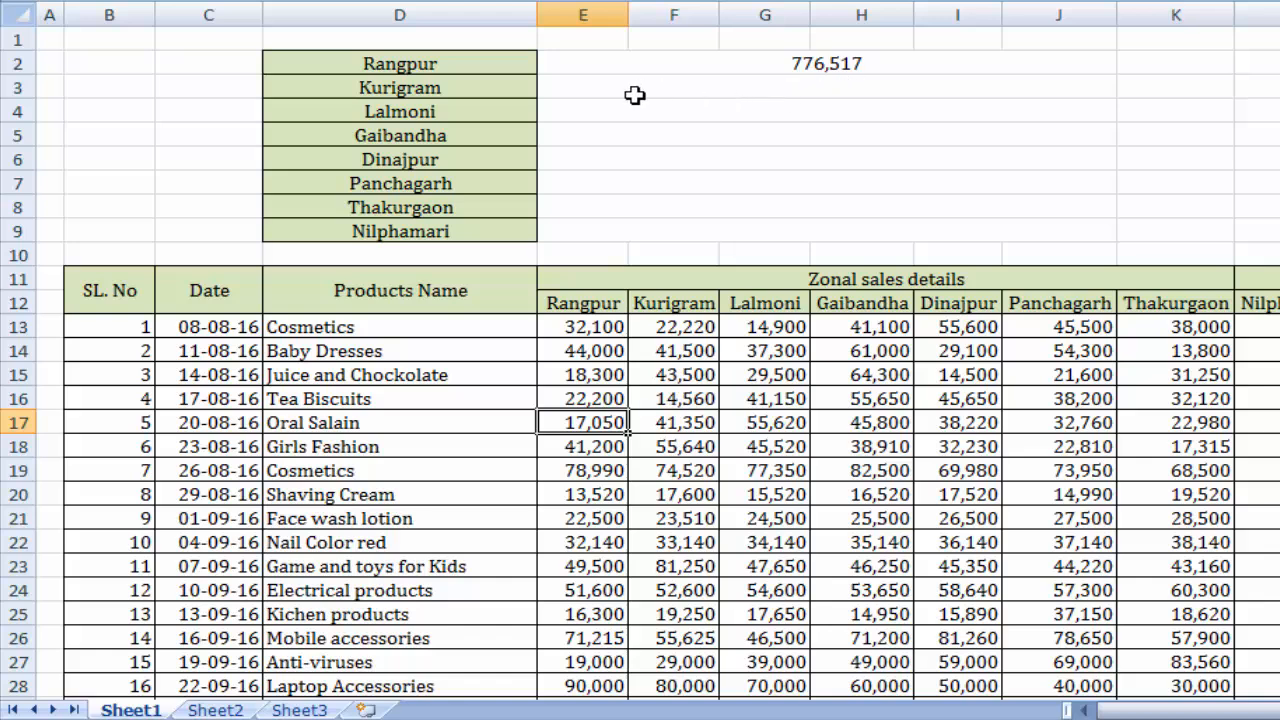
Total the Kurigram sales in cell E3 with the formula =SUM(F13:F32).
click(724, 92)
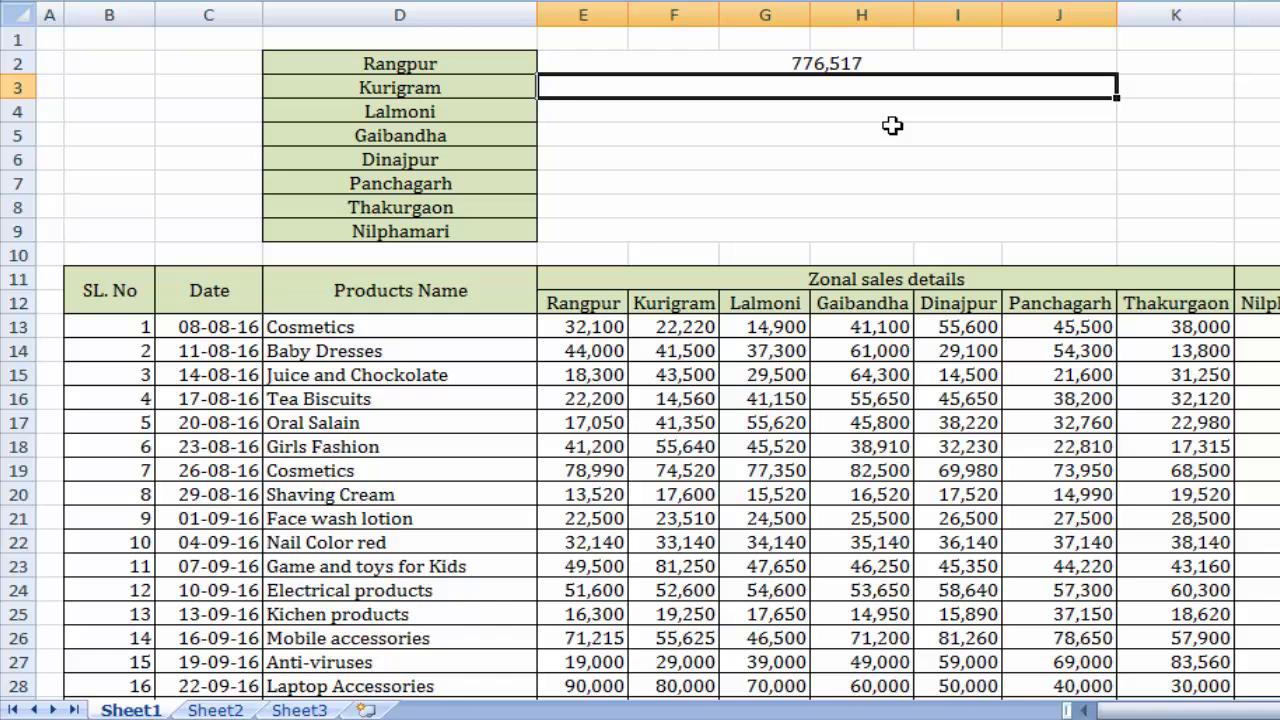
text(=)
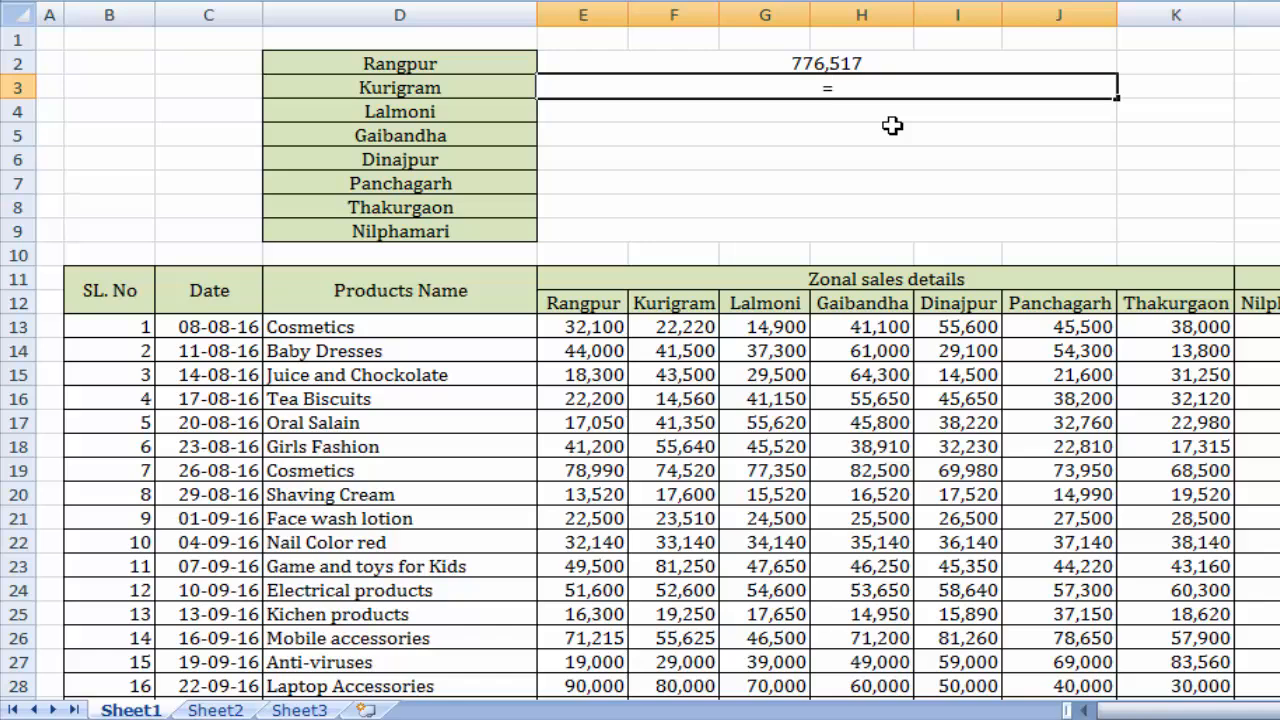
text(SUM)
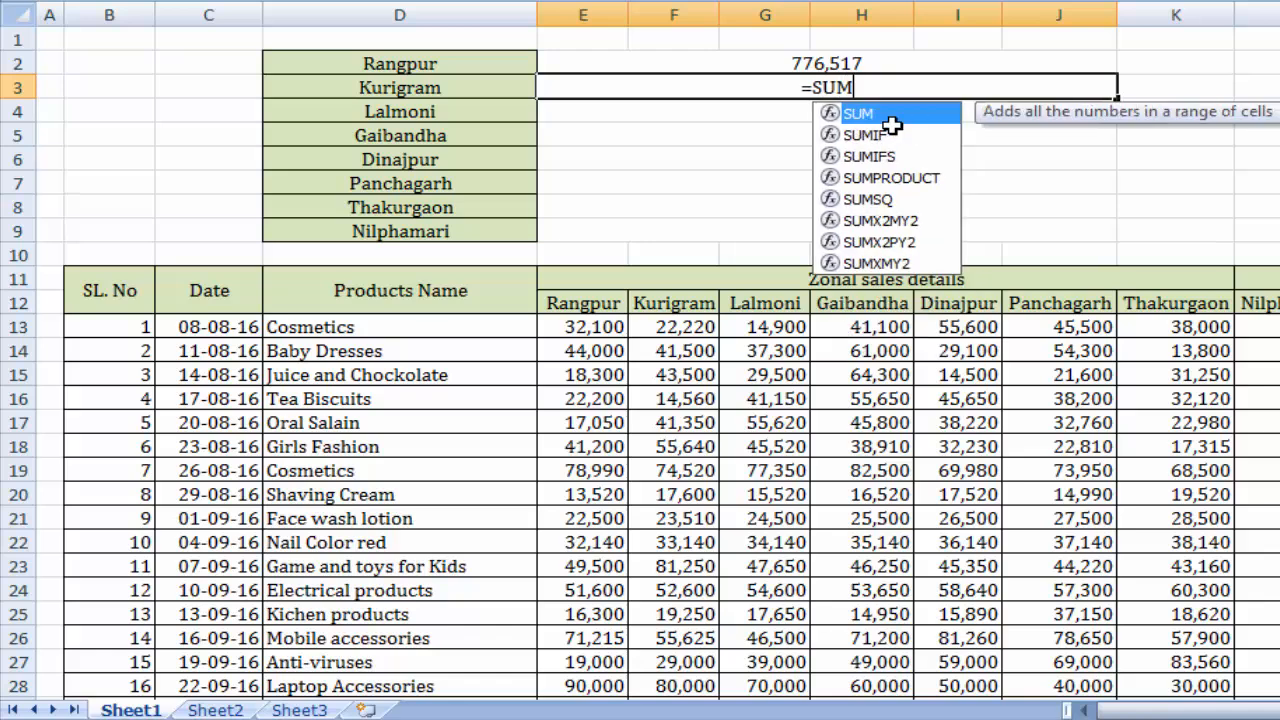
text(()
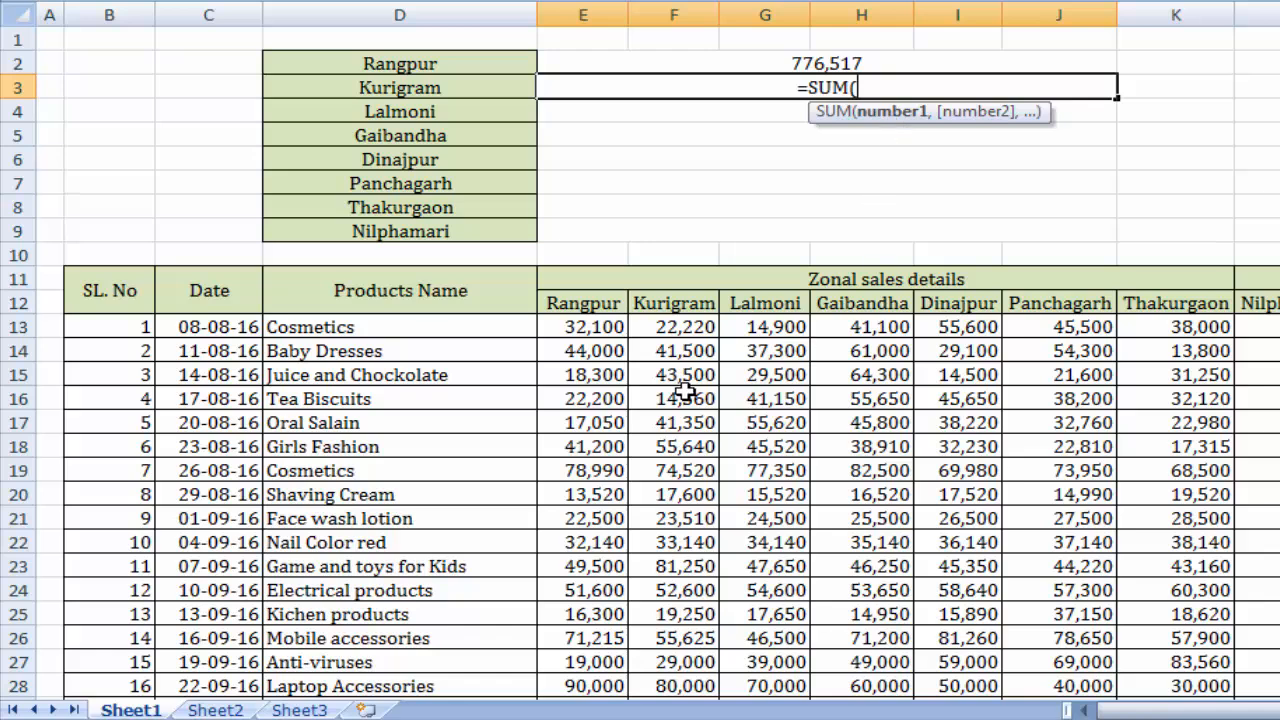
drag(684, 331, 706, 671)
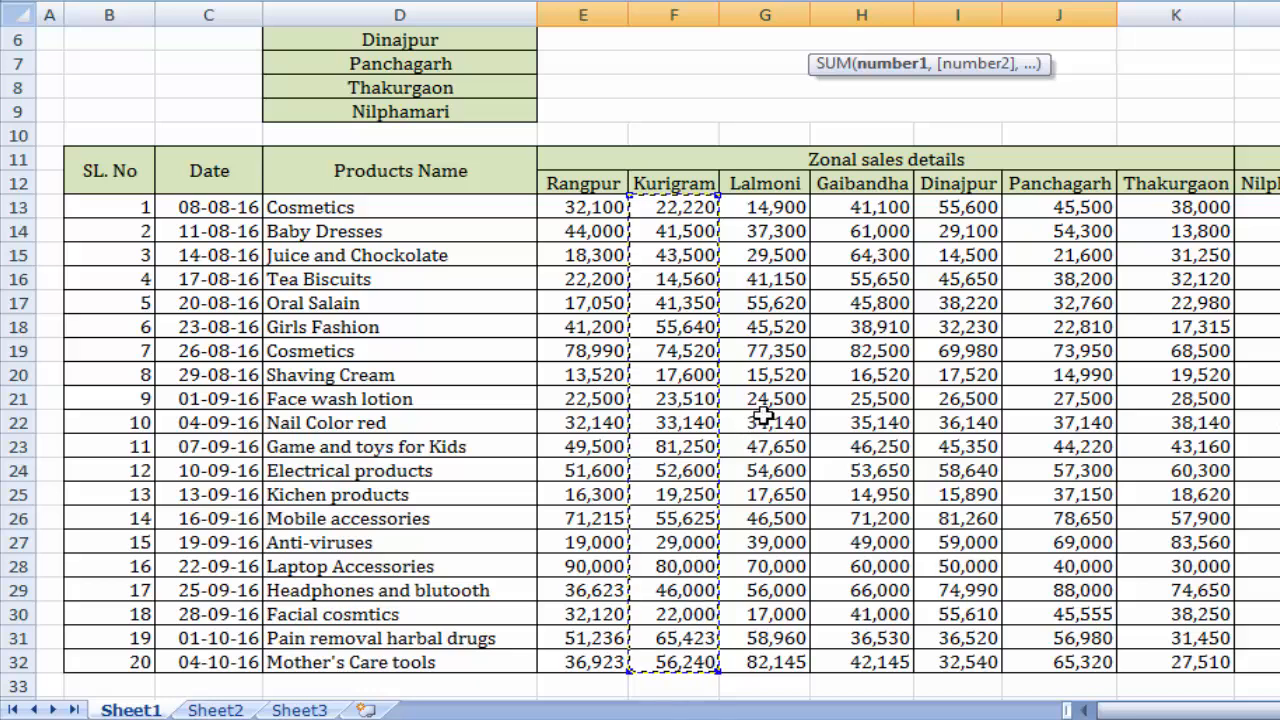
scroll(1015, 130, up, 2)
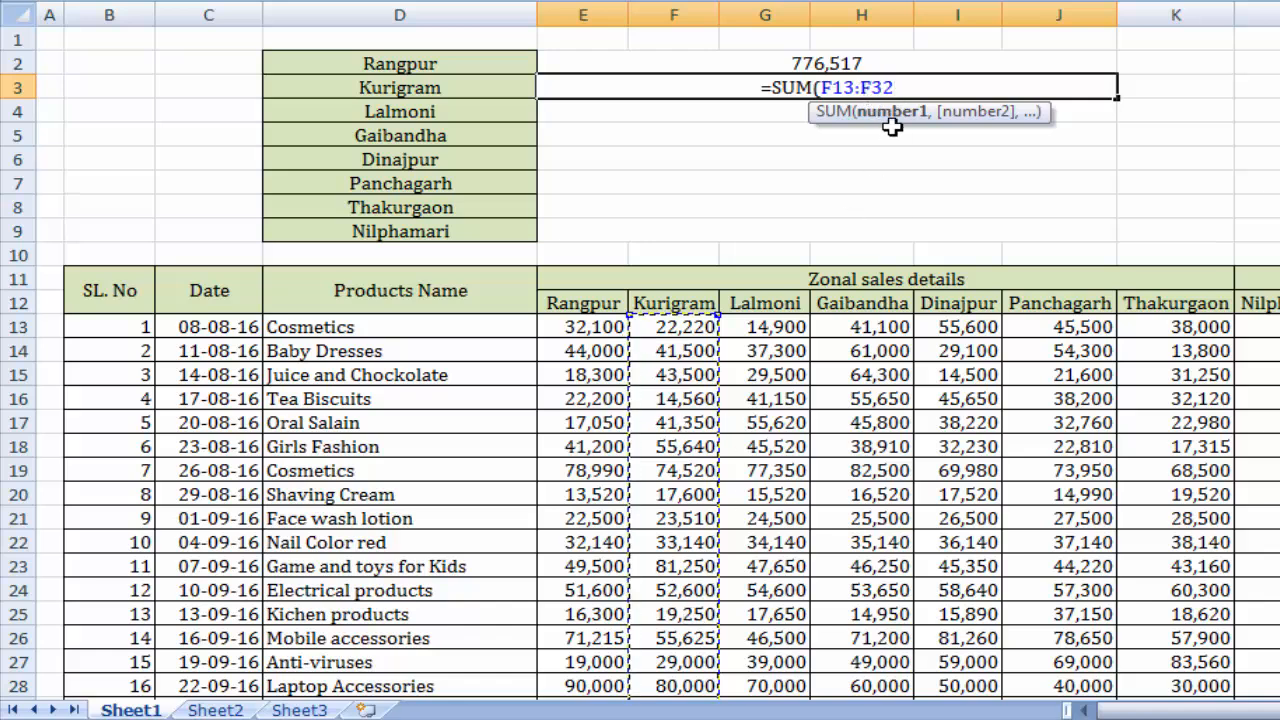
text())
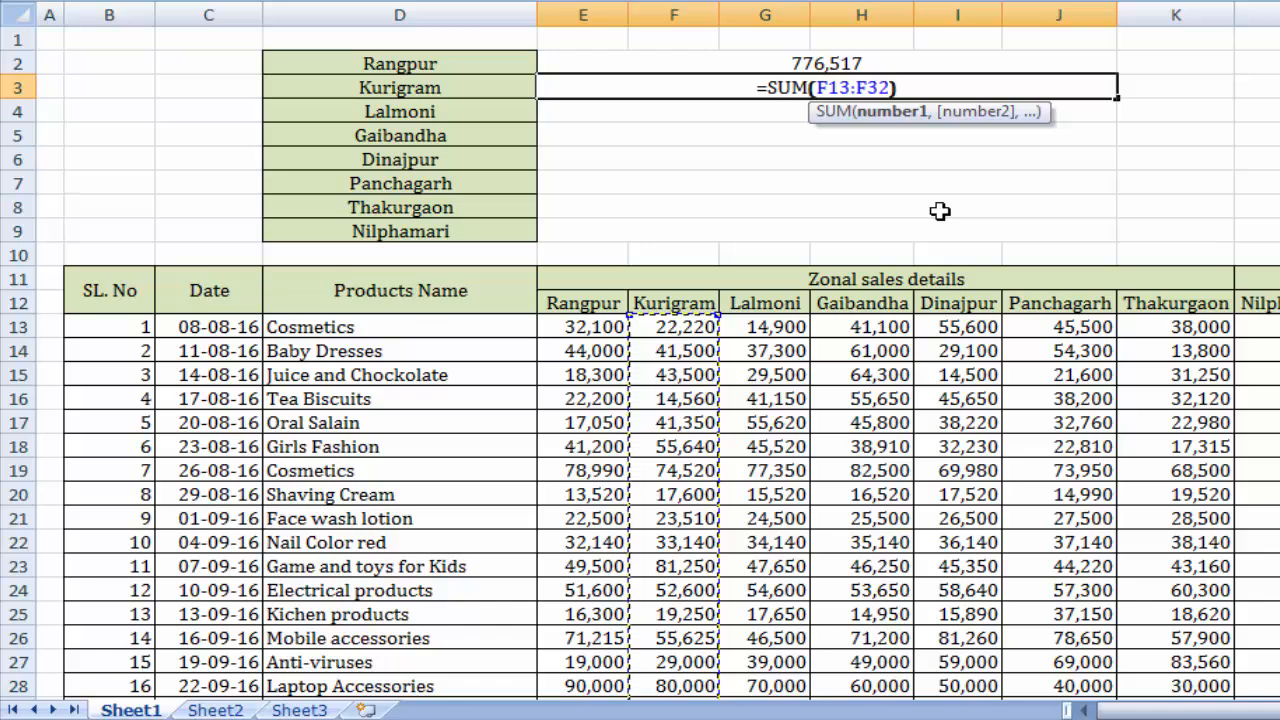
key(Return)
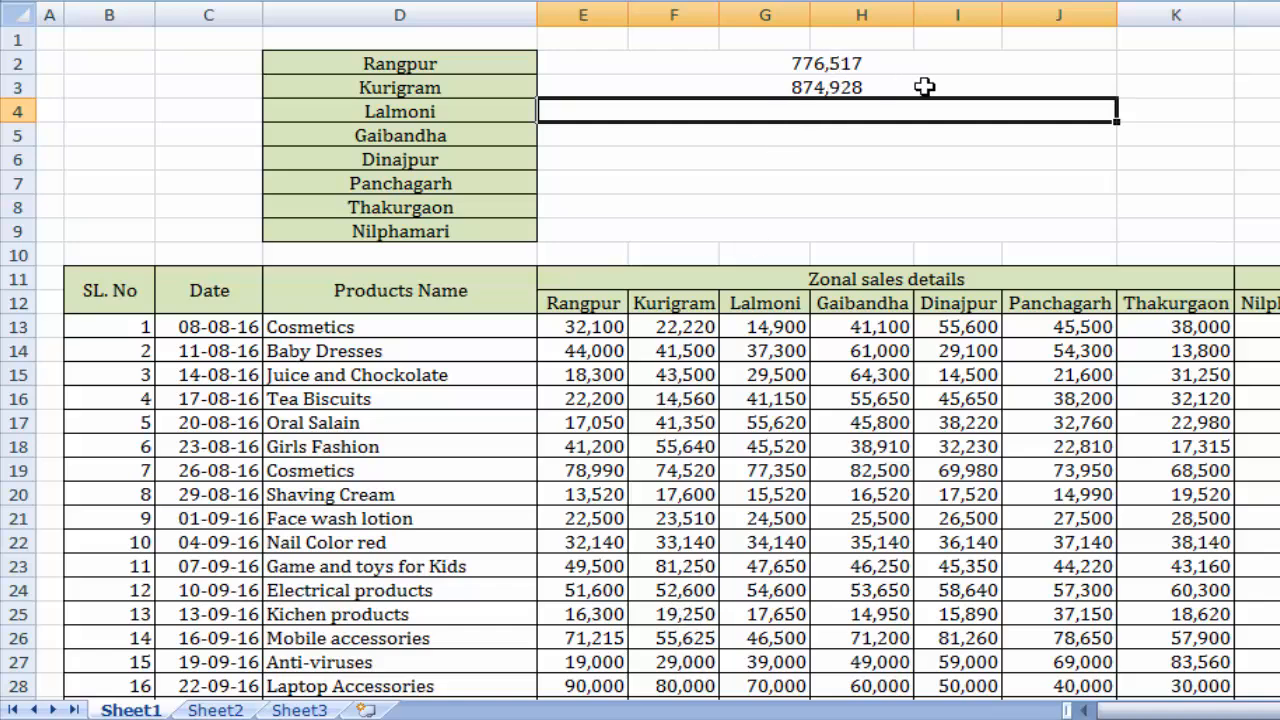
click(695, 398)
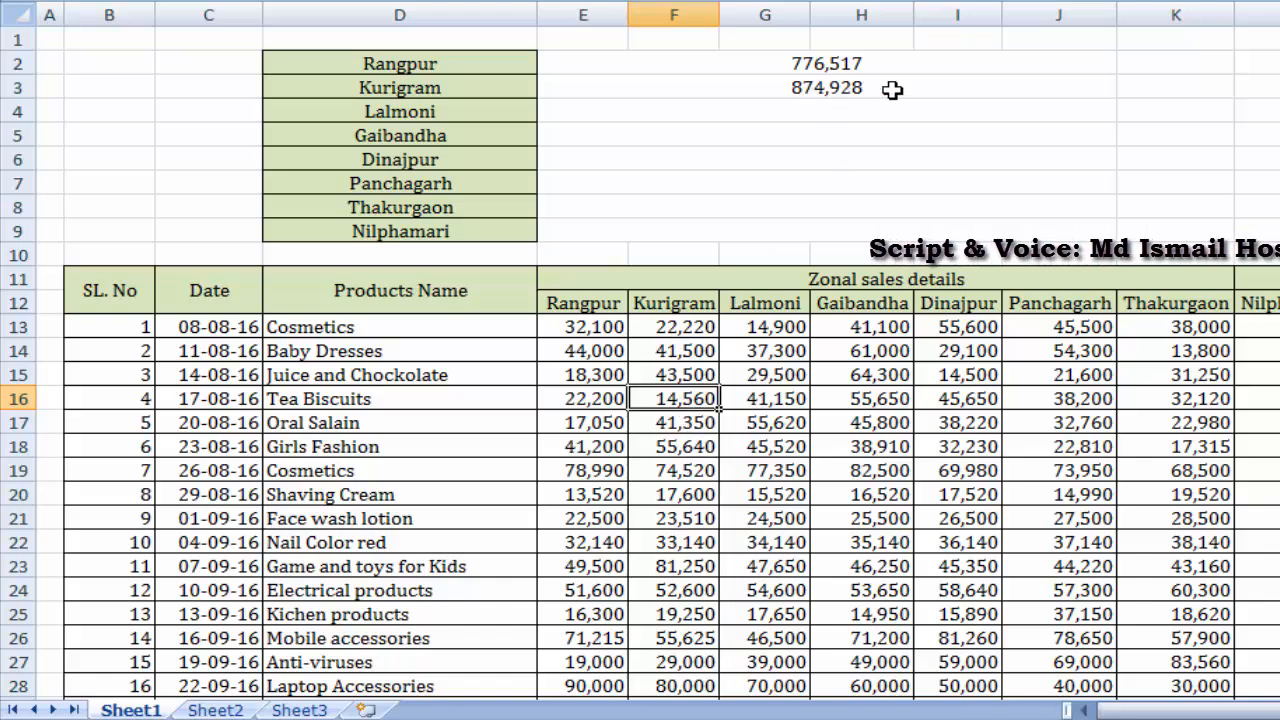
Total the Lalmoni sales in cell E4 with the formula =SUM(G13:G32).
click(764, 108)
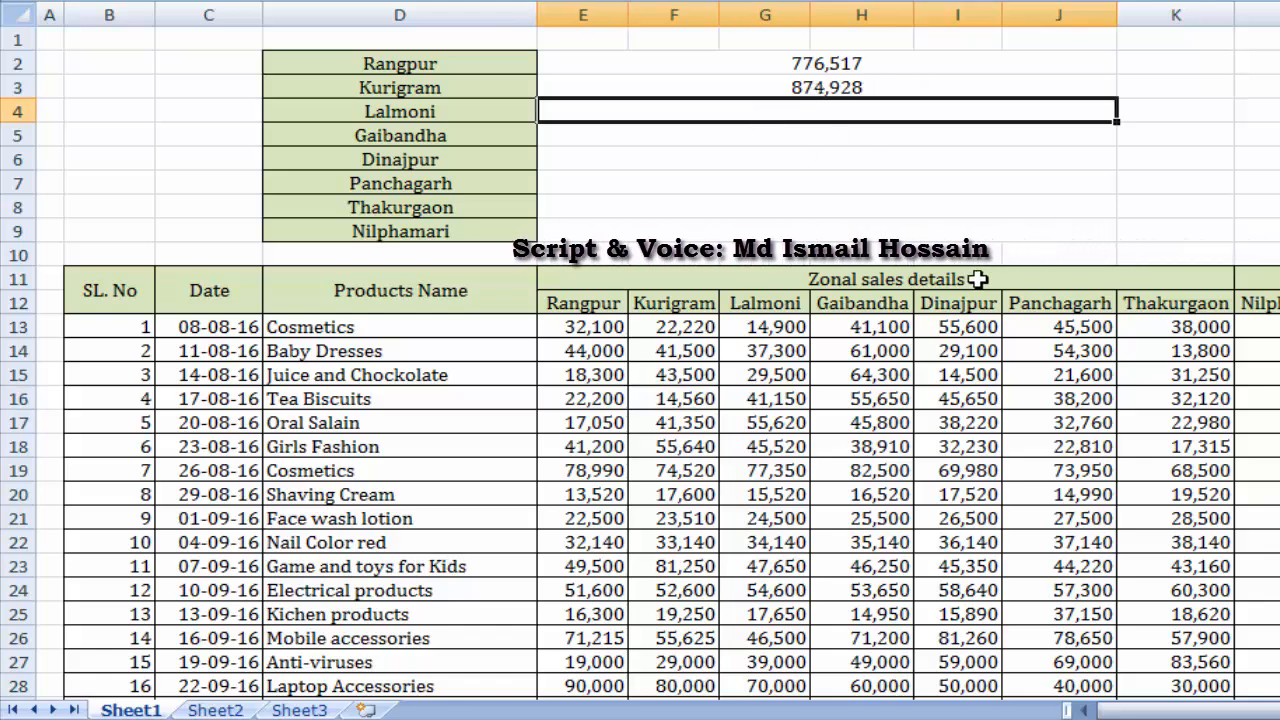
text(=)
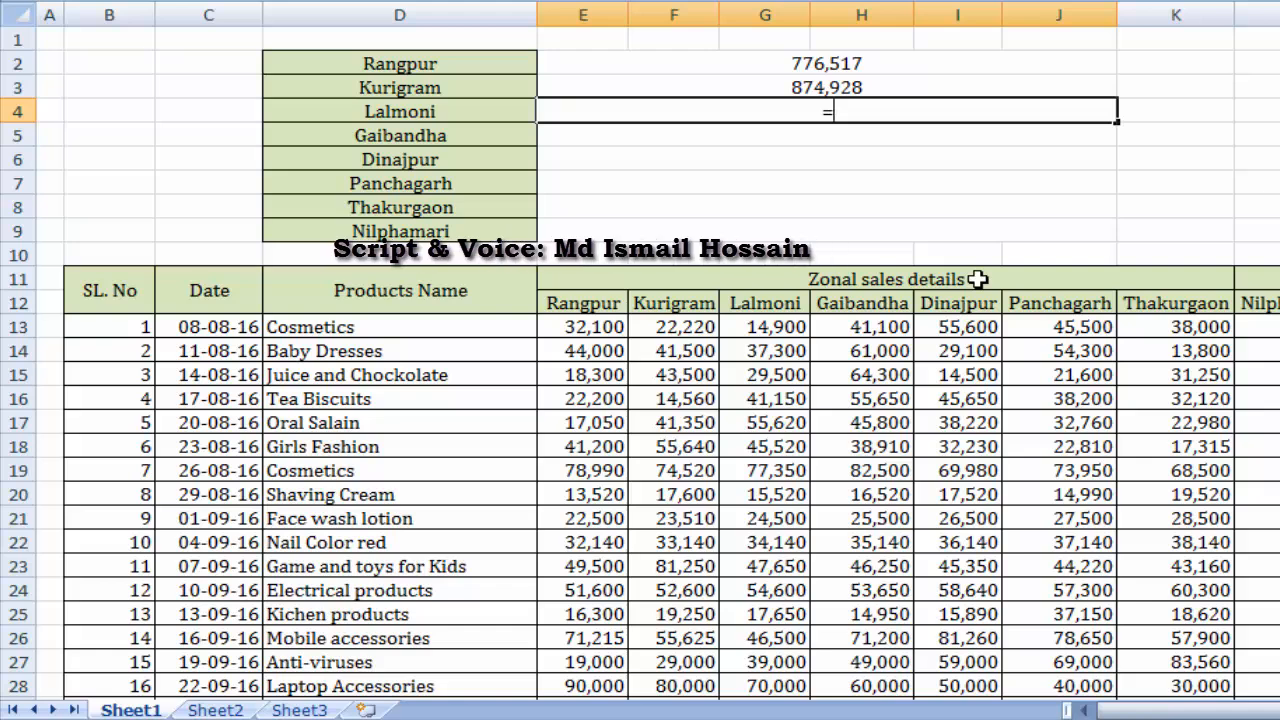
text(SUM()
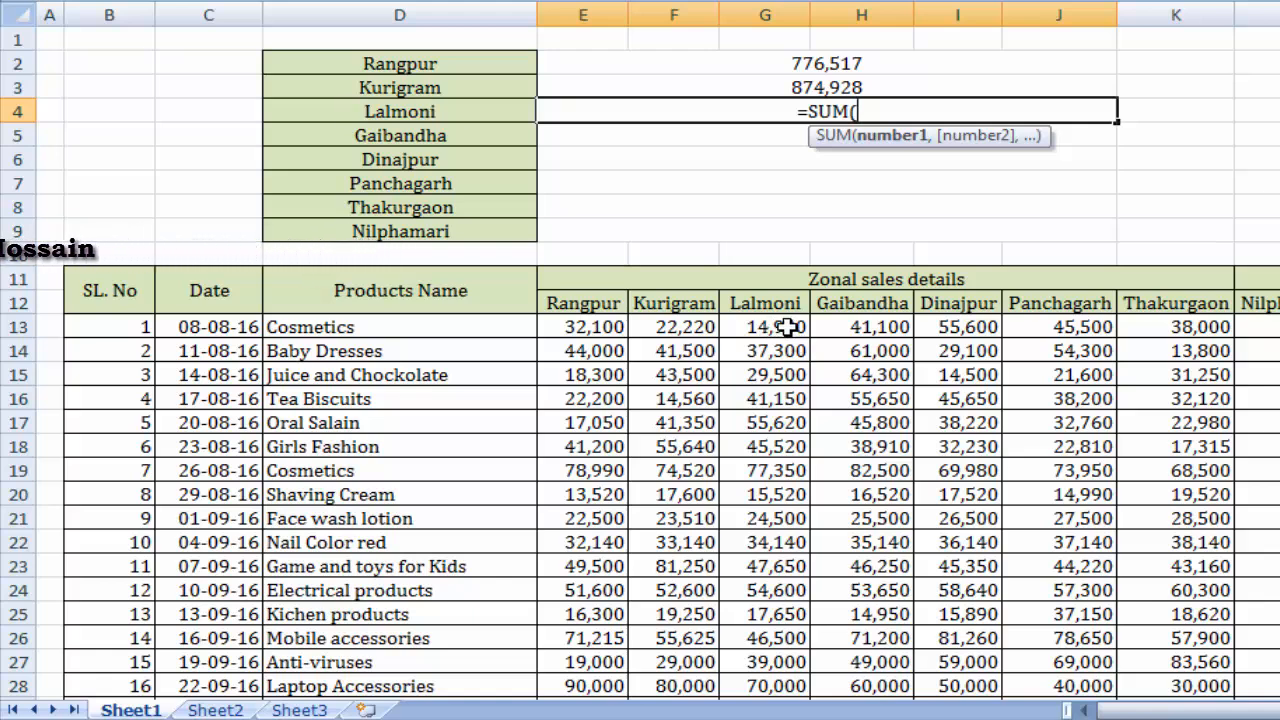
drag(792, 329, 805, 630)
scroll(885, 457, up, 2)
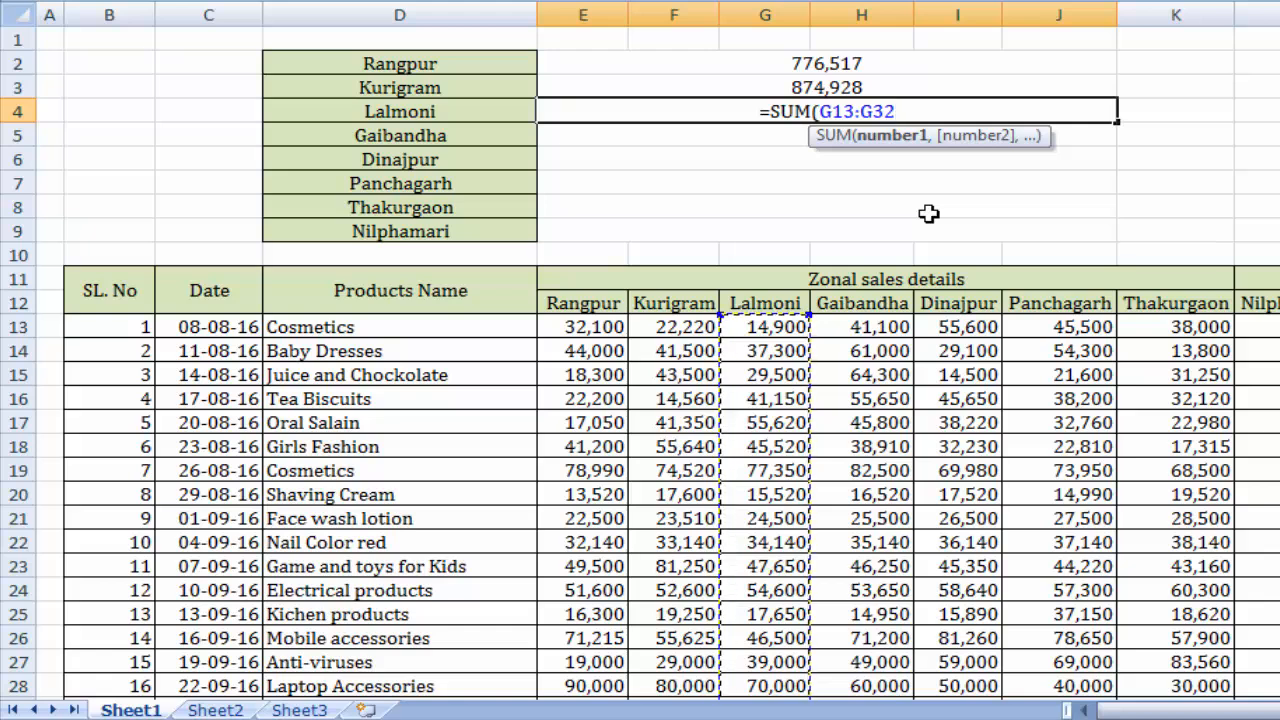
text())
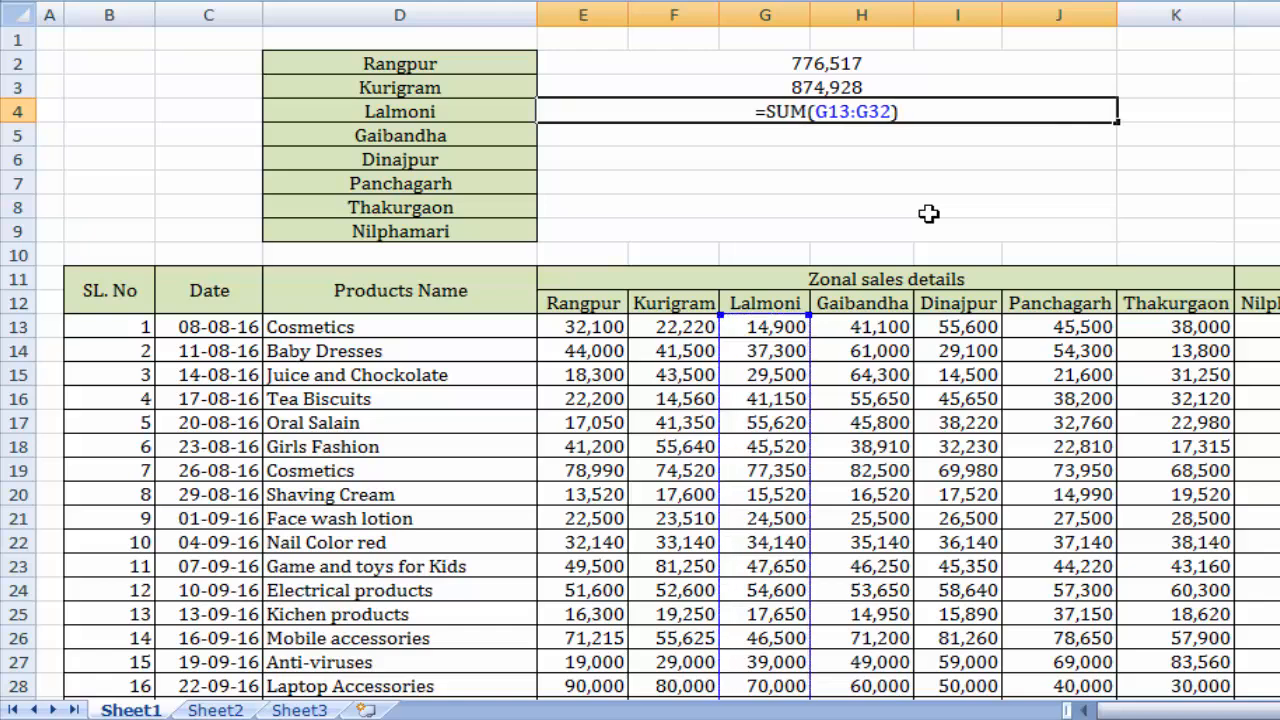
key(Return)
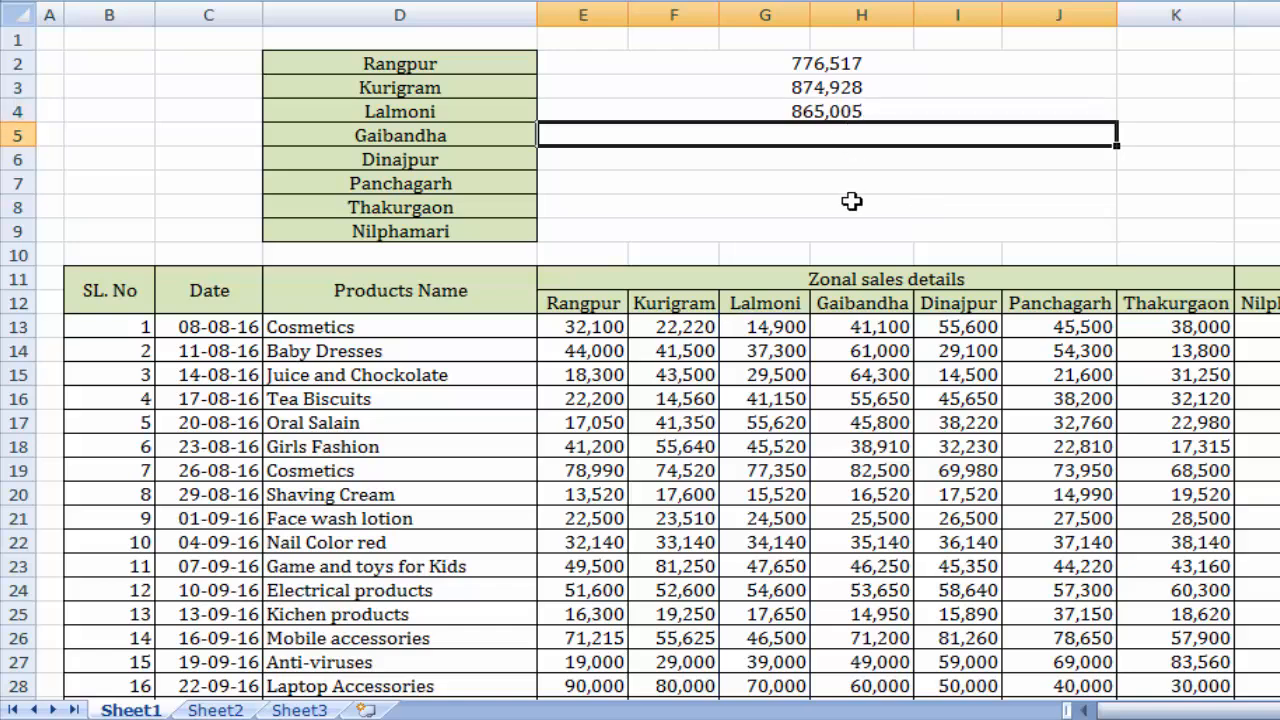
Total the Gaibandha sales in cell E5 with the formula =SUM(H13:H32).
text(=S)
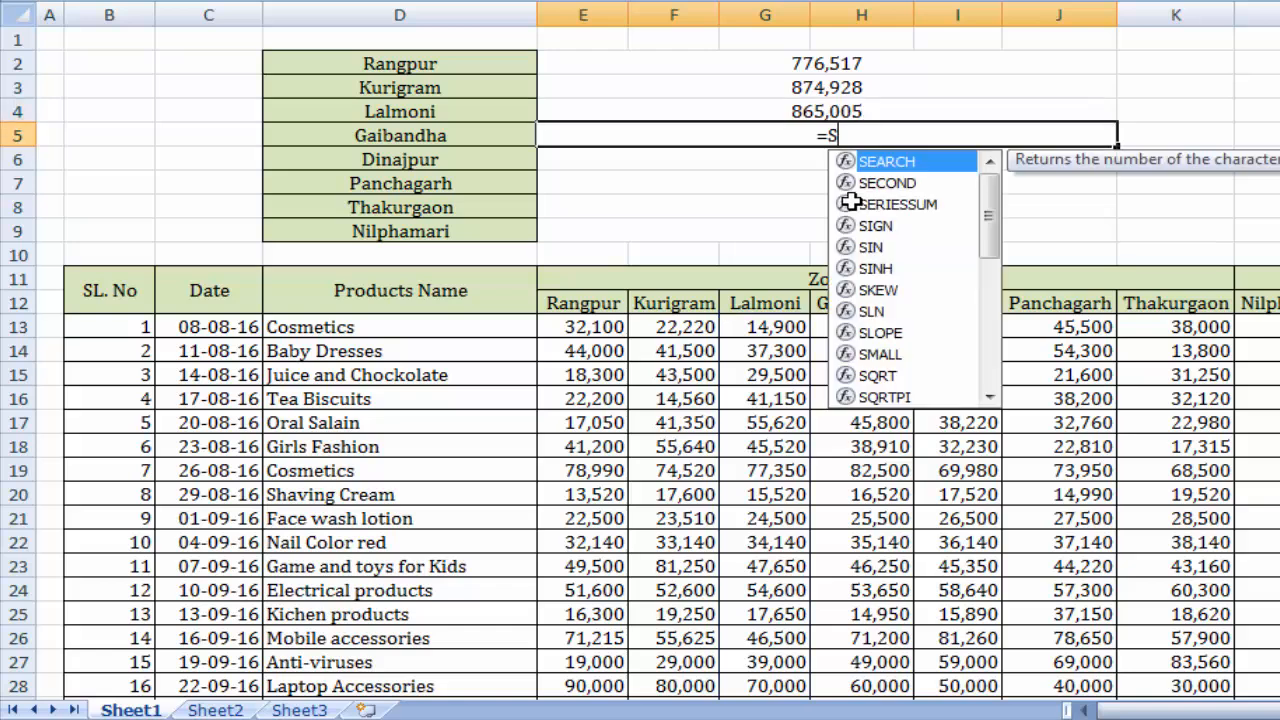
text(UM()
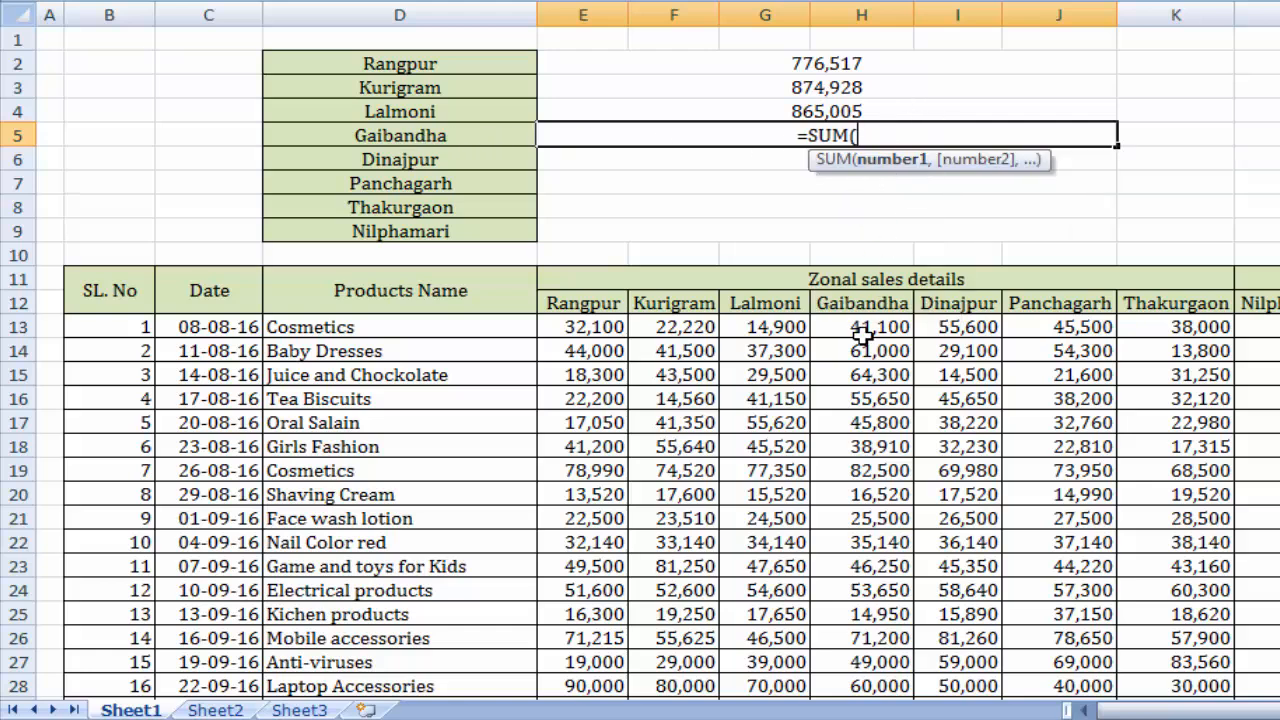
drag(873, 331, 900, 658)
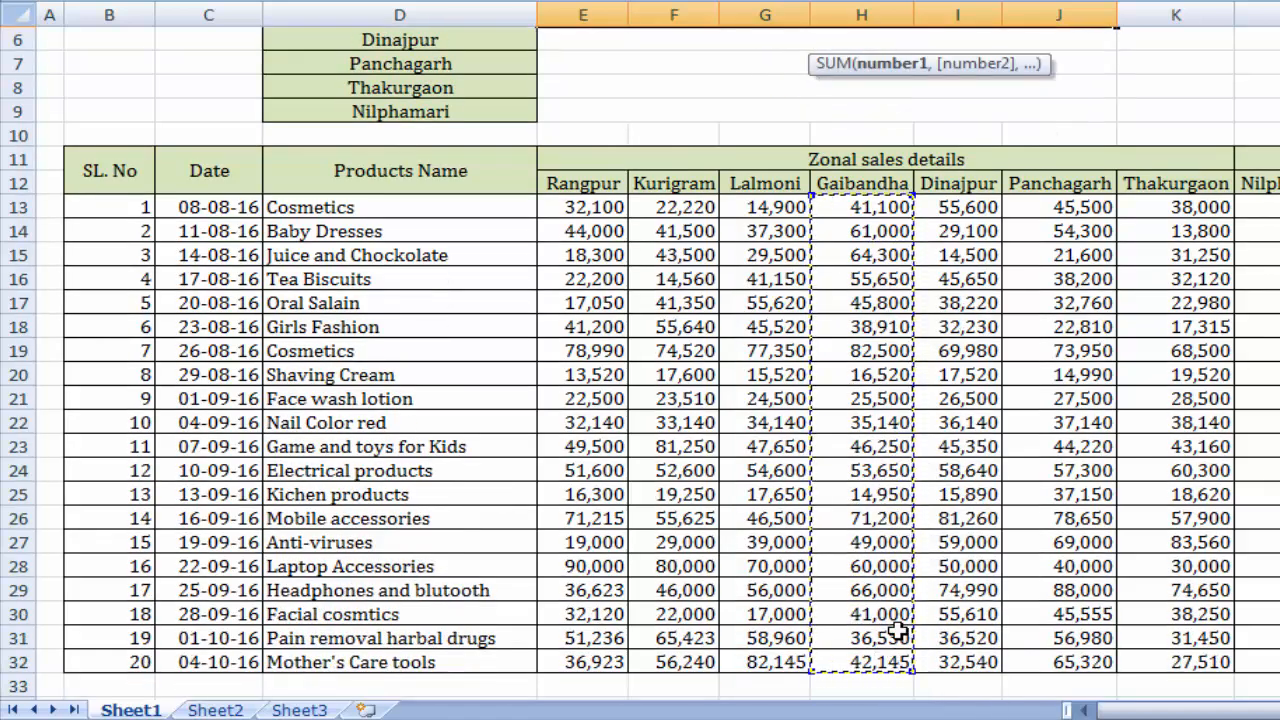
scroll(894, 545, up, 2)
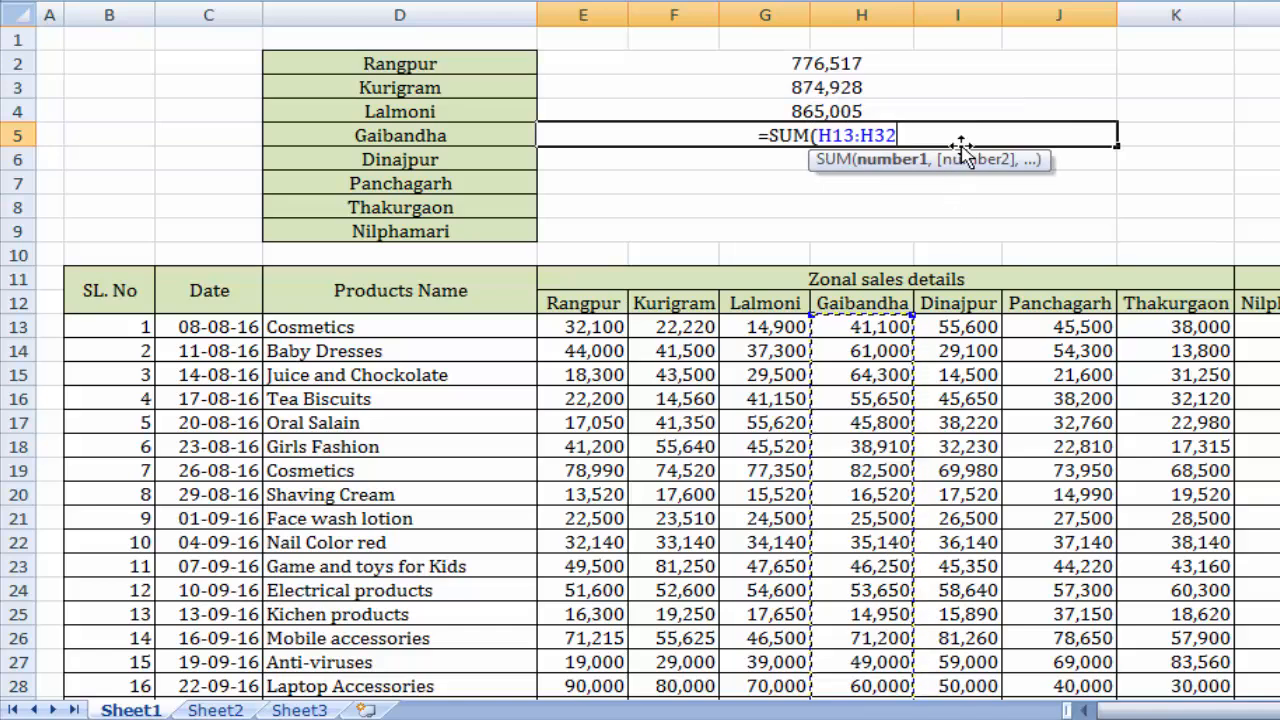
text())
key(Return)
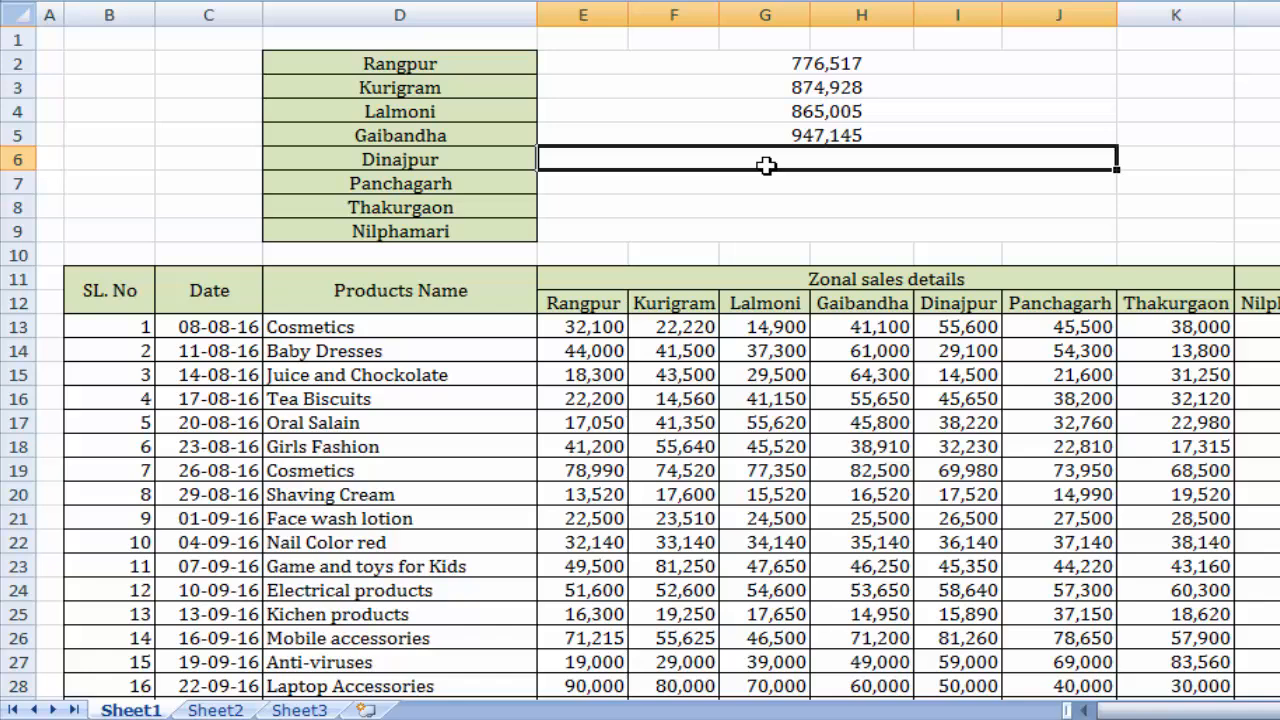
Total the Dinajpur sales in cell E6 with the formula =SUM(I13:I32).
text(=SUM)
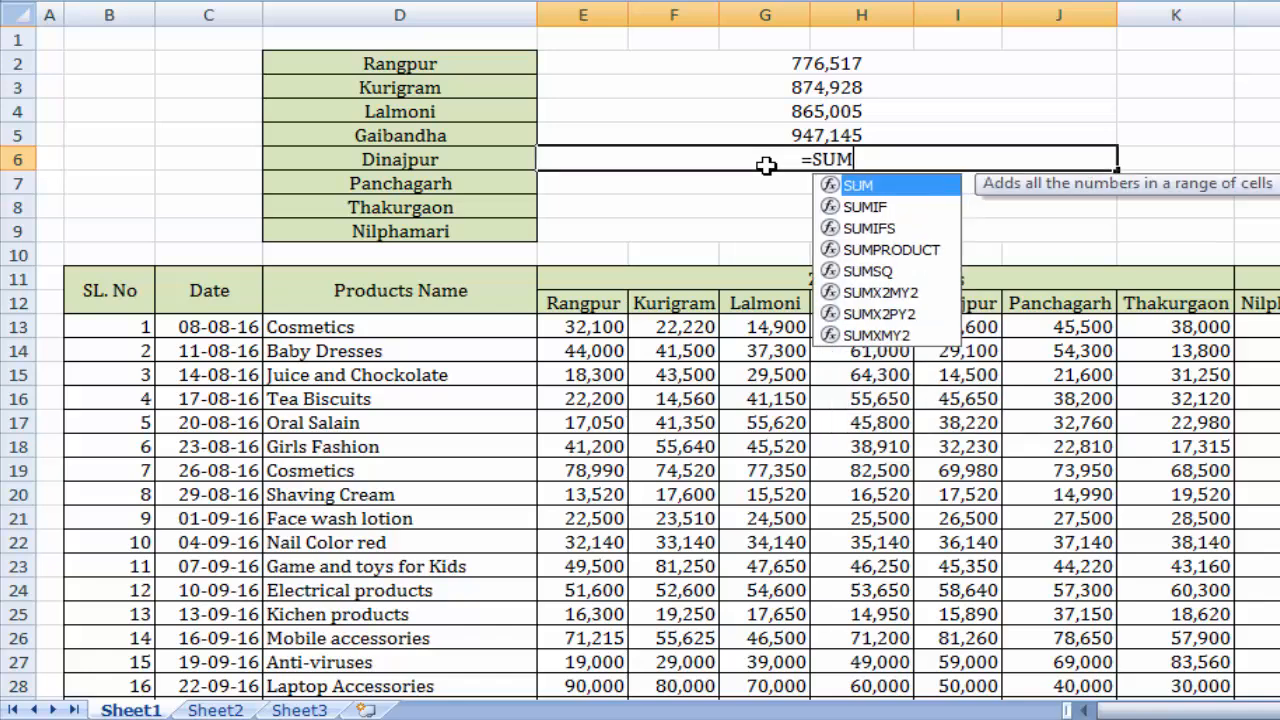
text(()
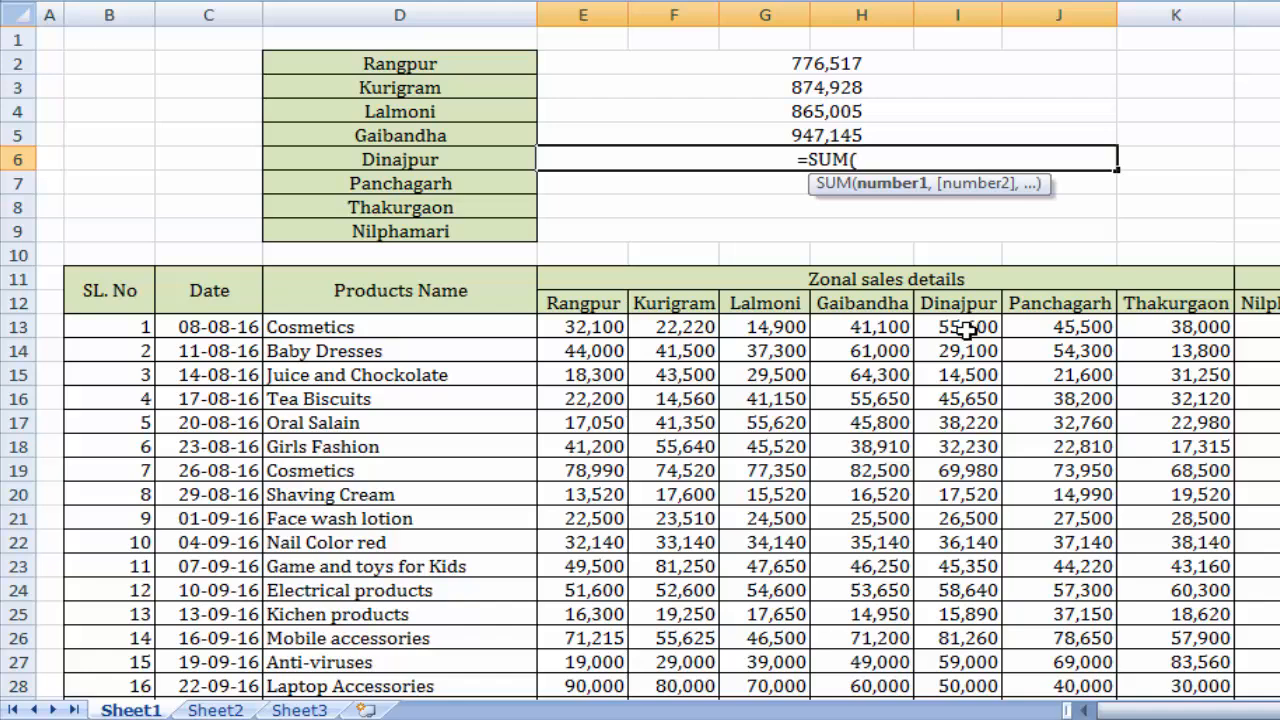
drag(965, 333, 978, 697)
text())
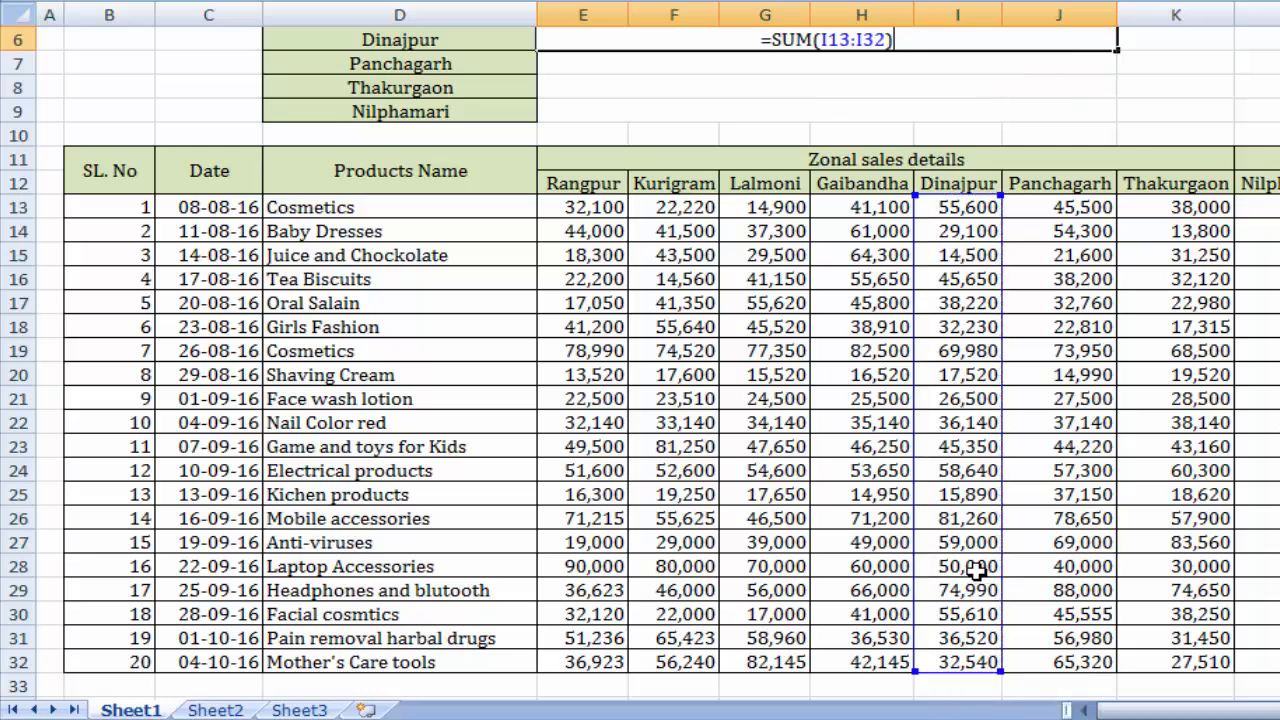
key(Return)
scroll(944, 482, up, 2)
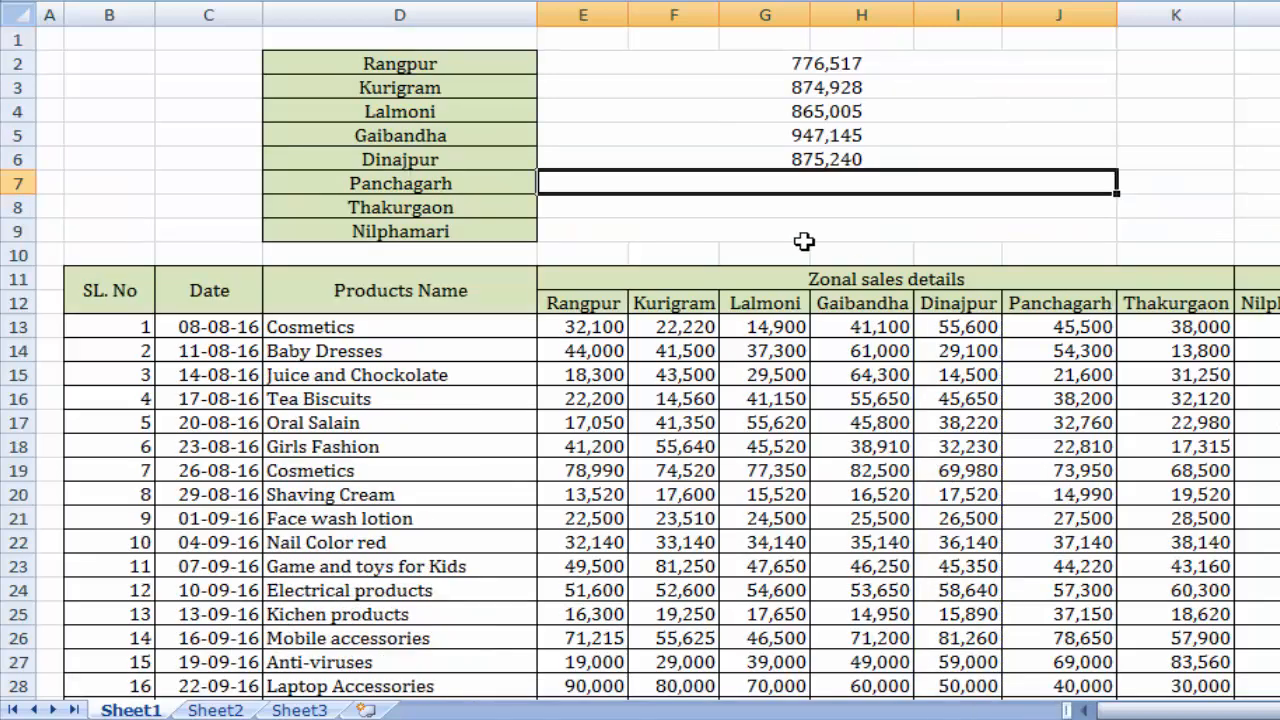
Total the Panchagarh sales in cell E7 with the formula =SUM(J13:J32).
text(=)
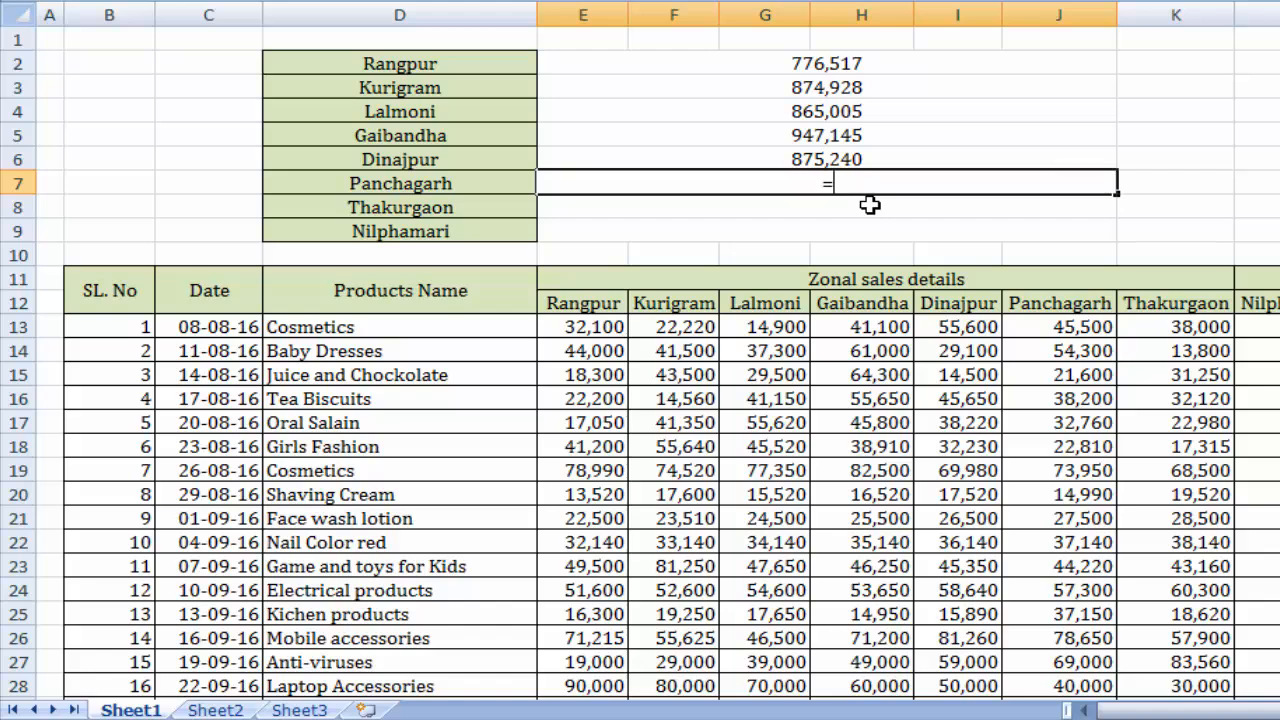
text(SUM()
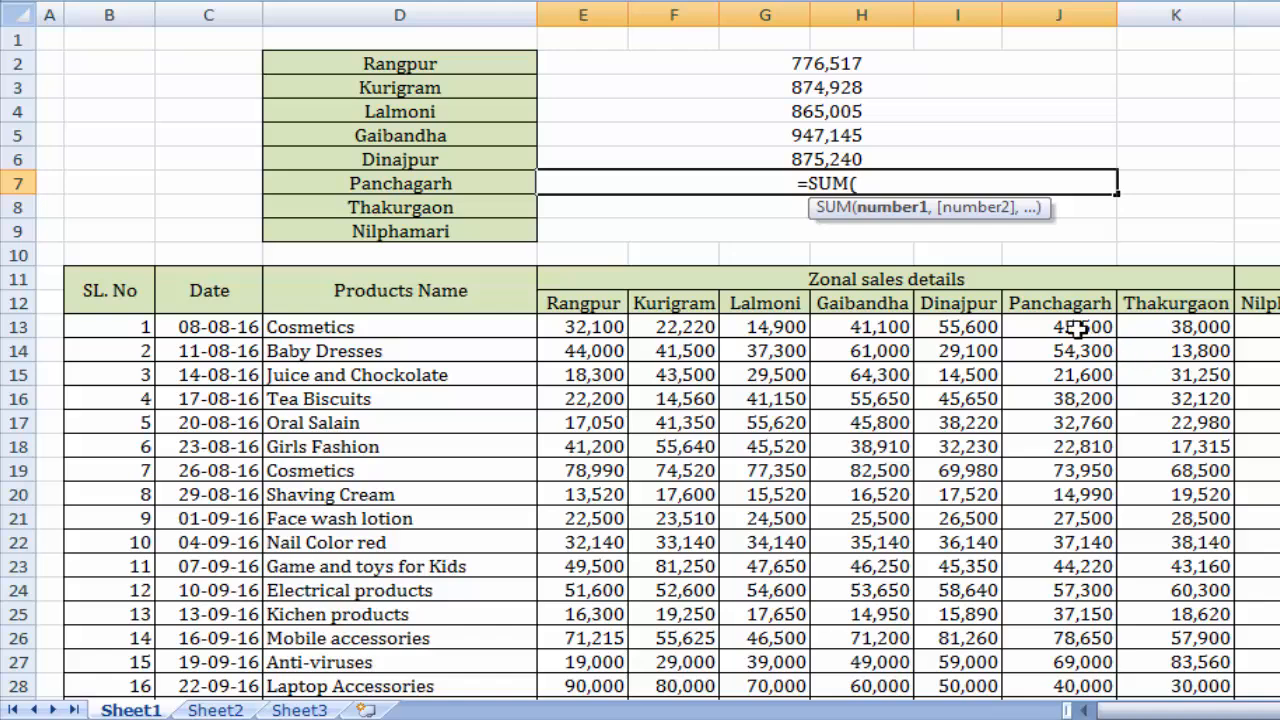
drag(1076, 329, 1100, 670)
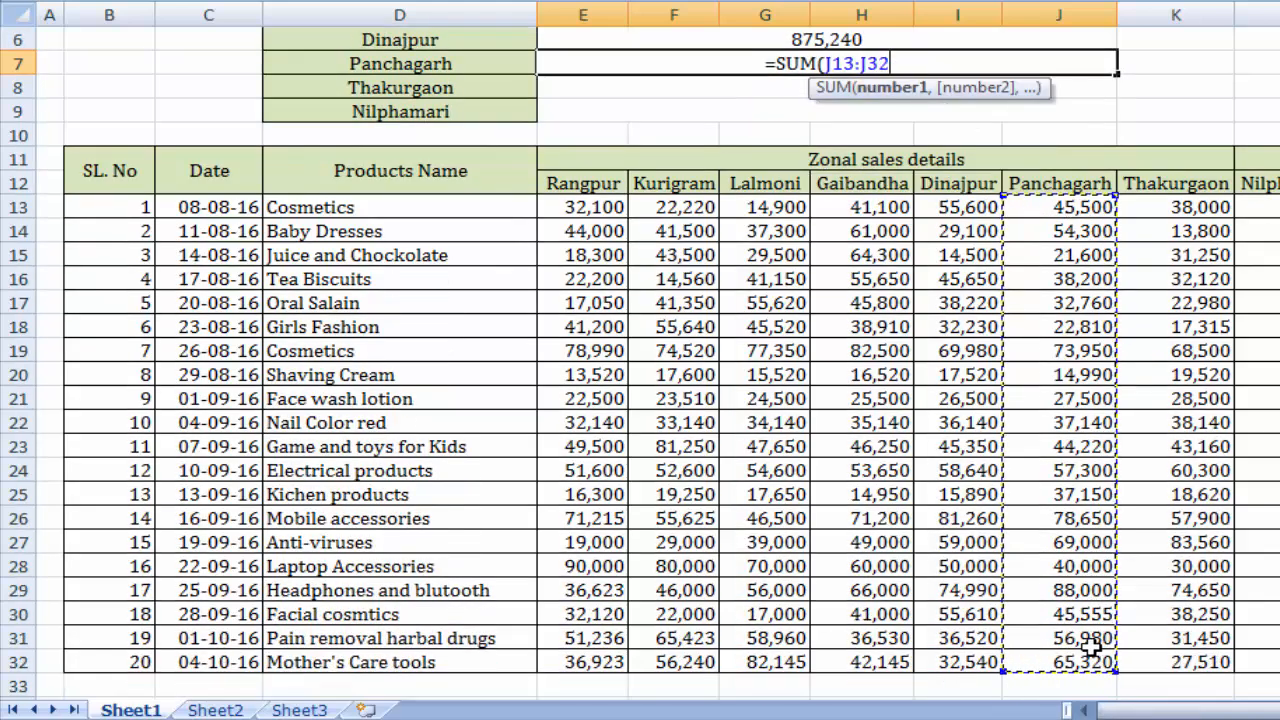
text())
key(Return)
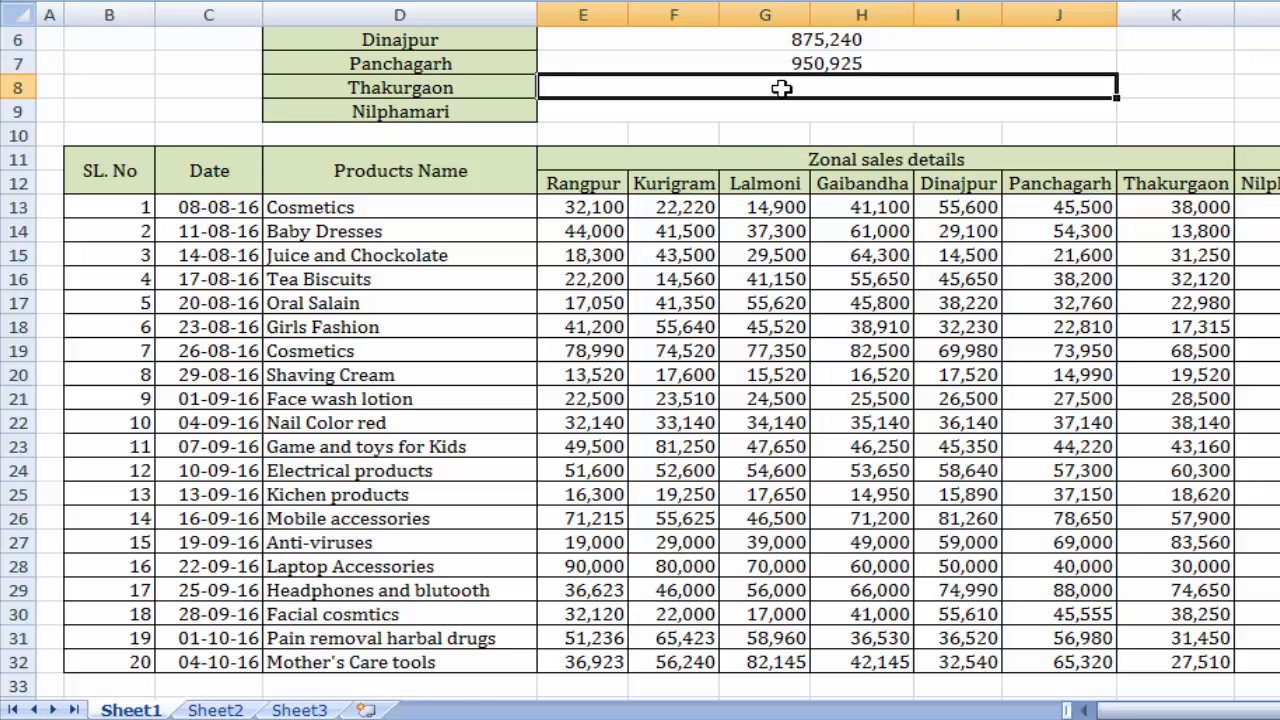
Total the Thakurgaon sales in cell E8 with the formula =SUM(K13:K32).
text(=)
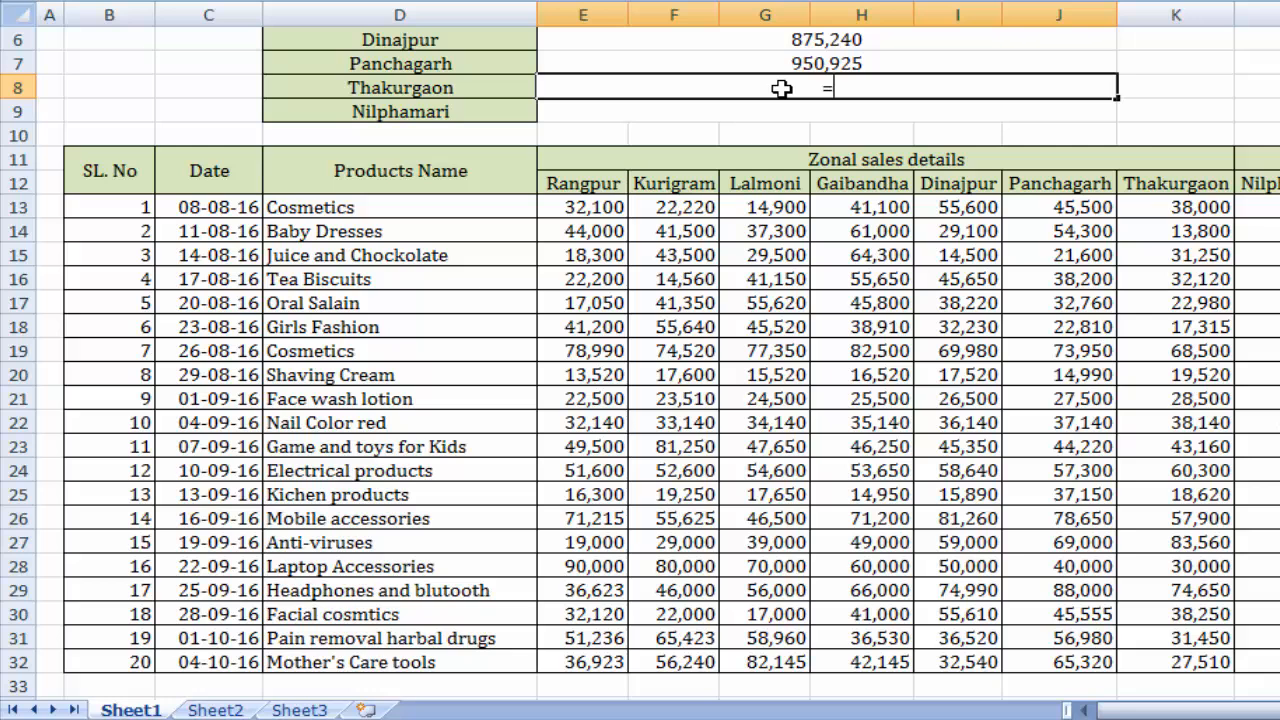
text(SUM)
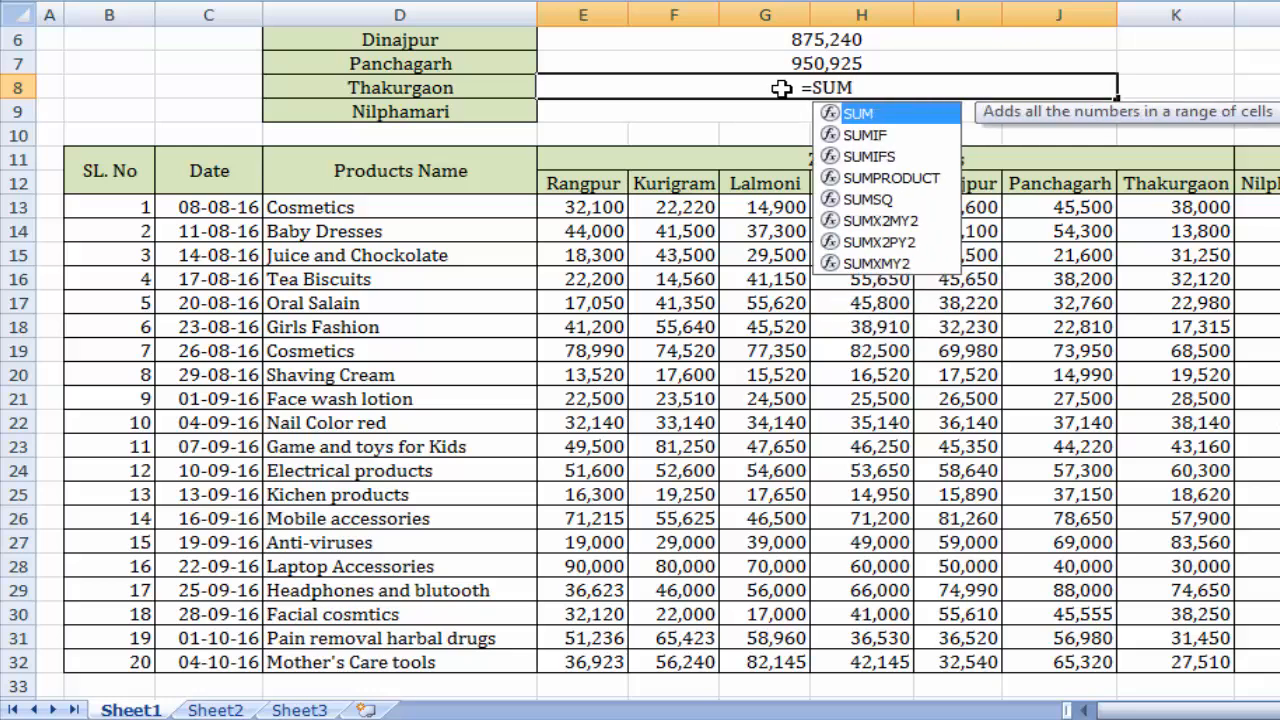
text(()
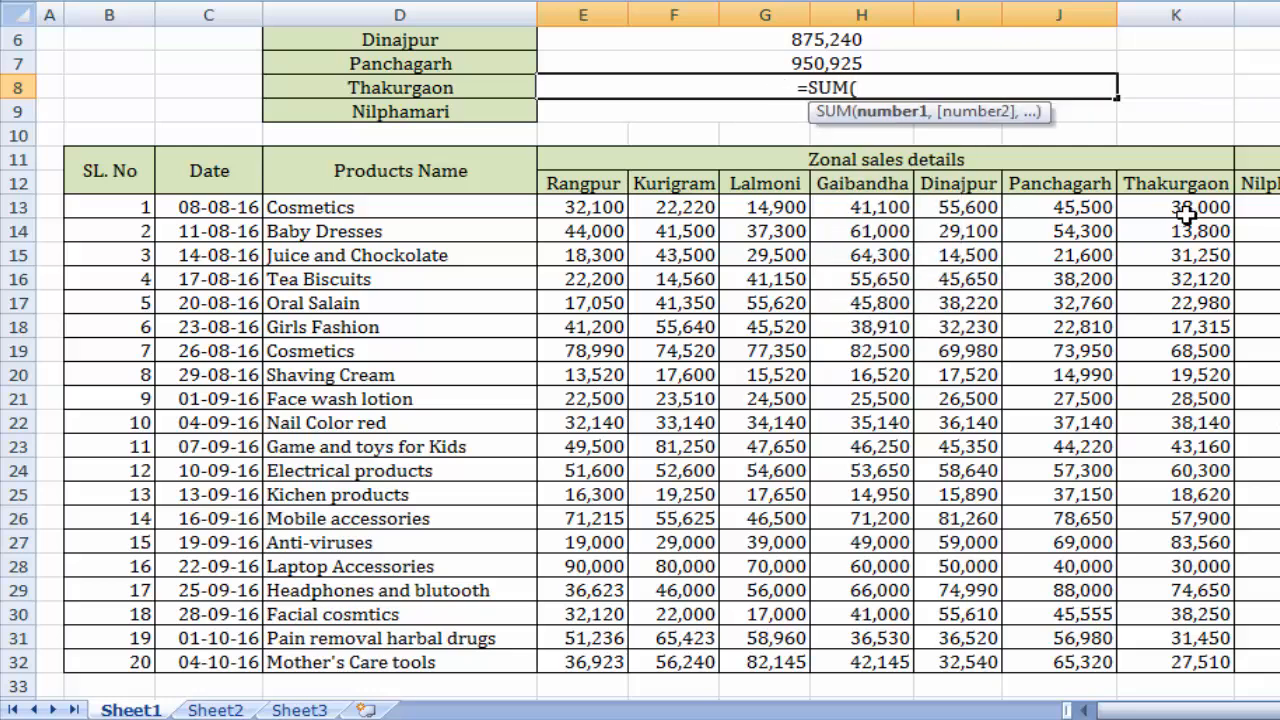
drag(1186, 212, 1190, 648)
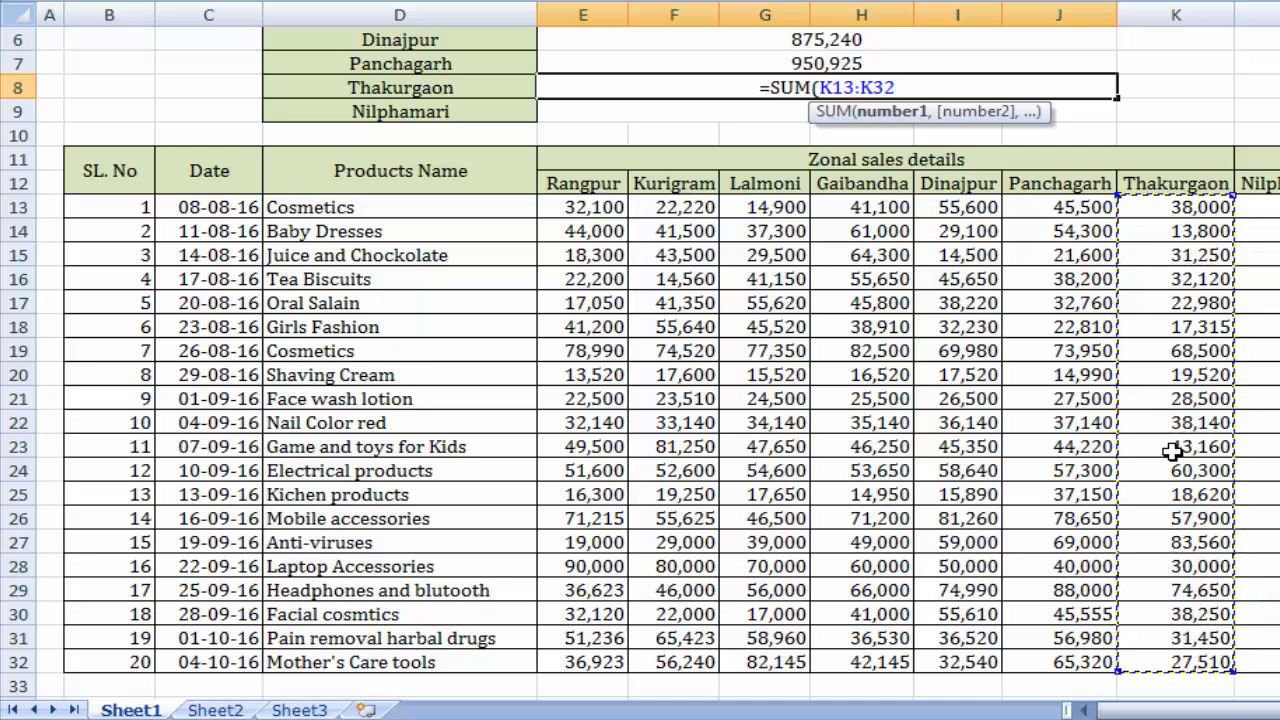
text())
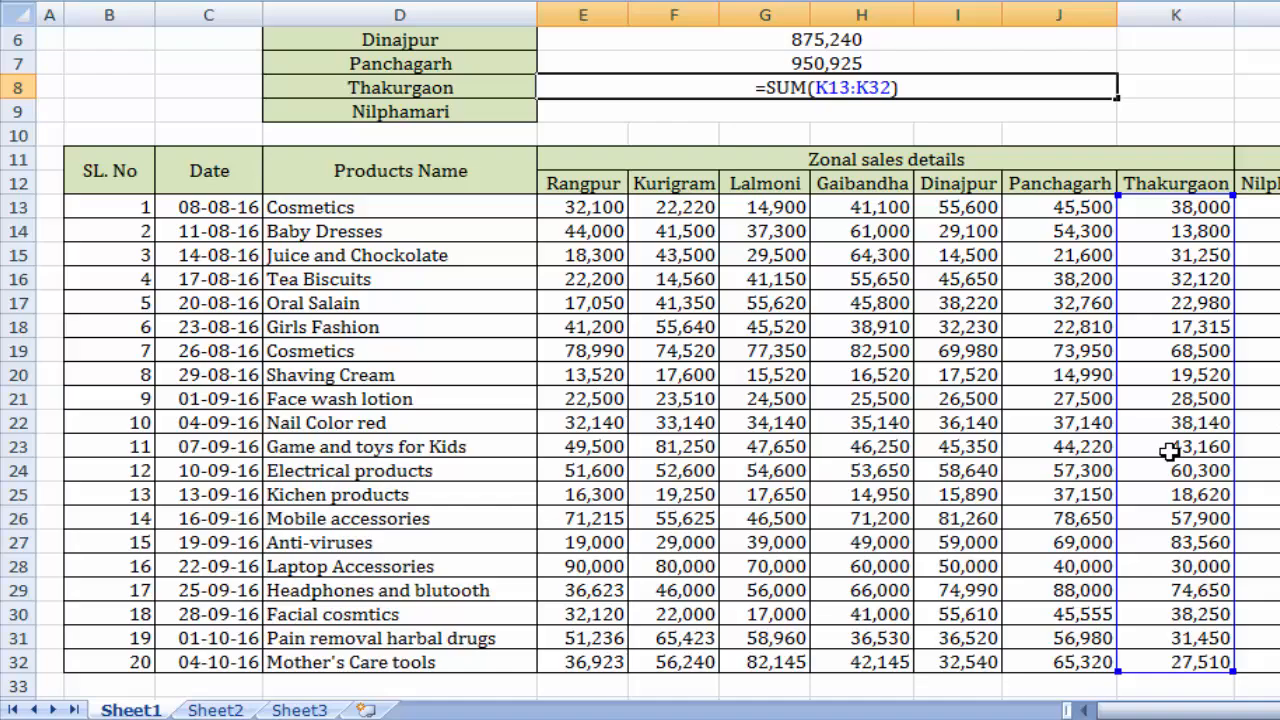
key(Return)
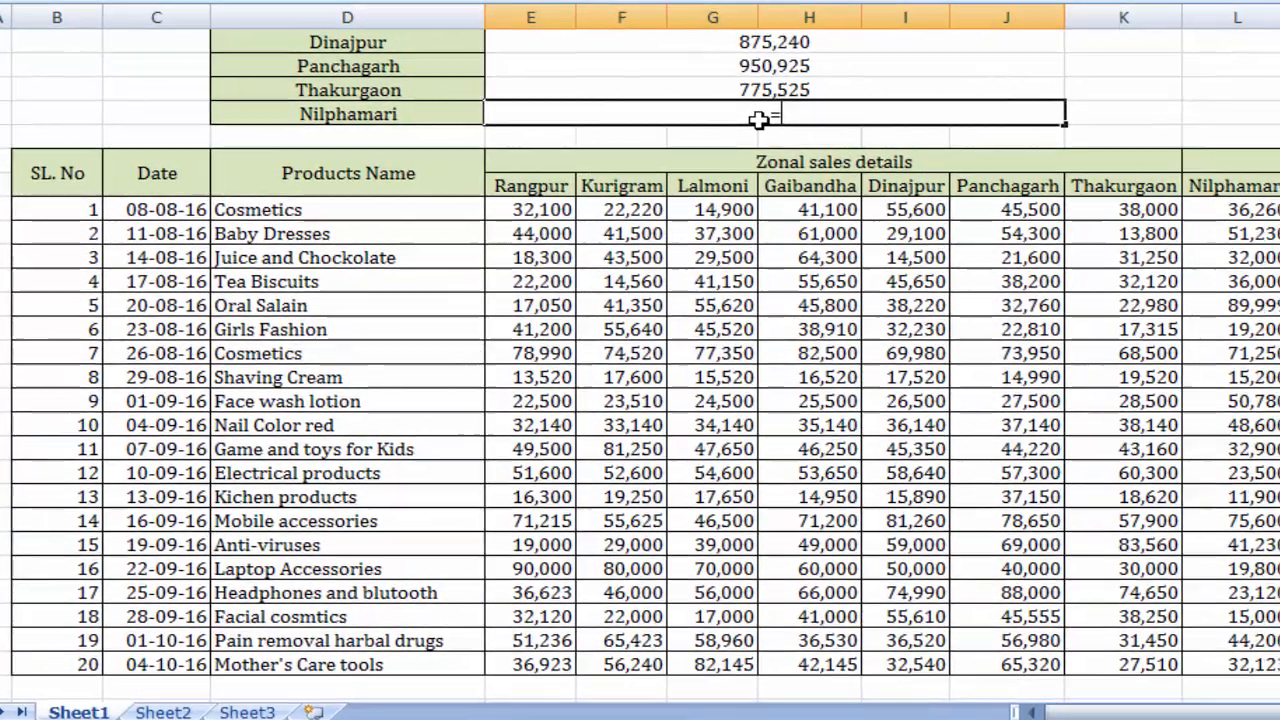
Total the Nilphamari sales in cell E9 with the formula =SUM(L13:L32).
text(=SUM()
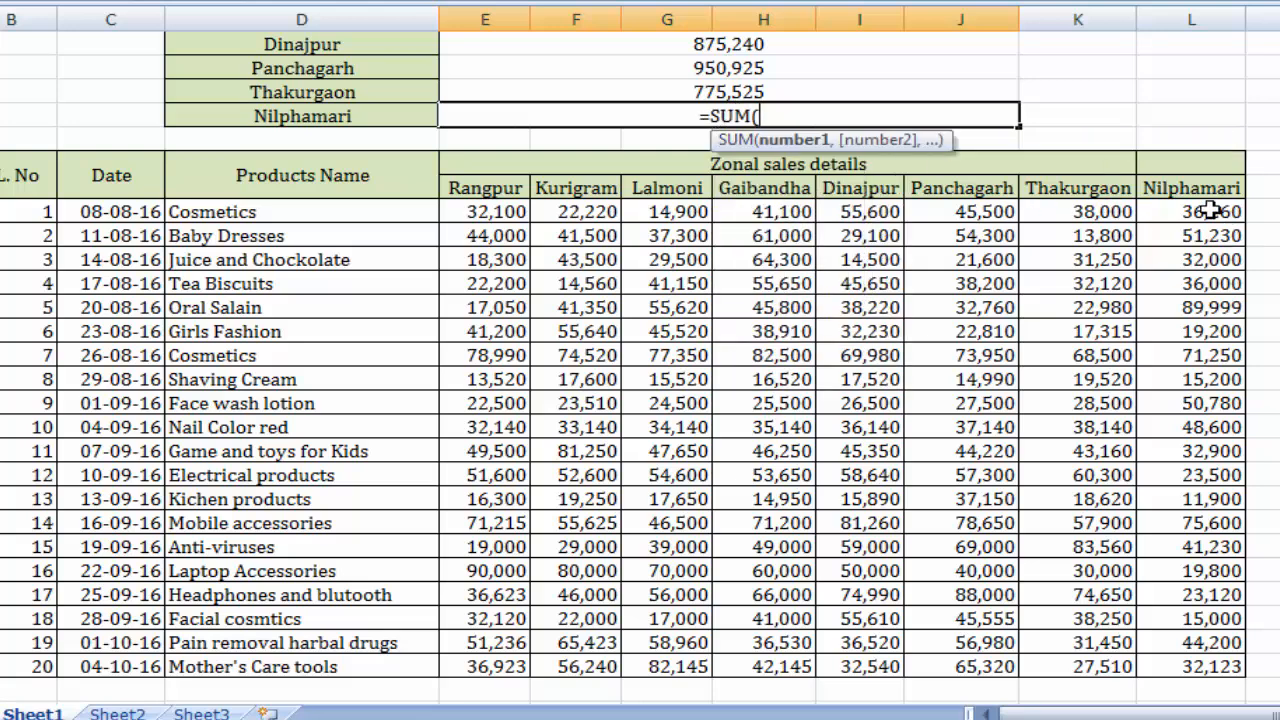
drag(1212, 209, 1214, 664)
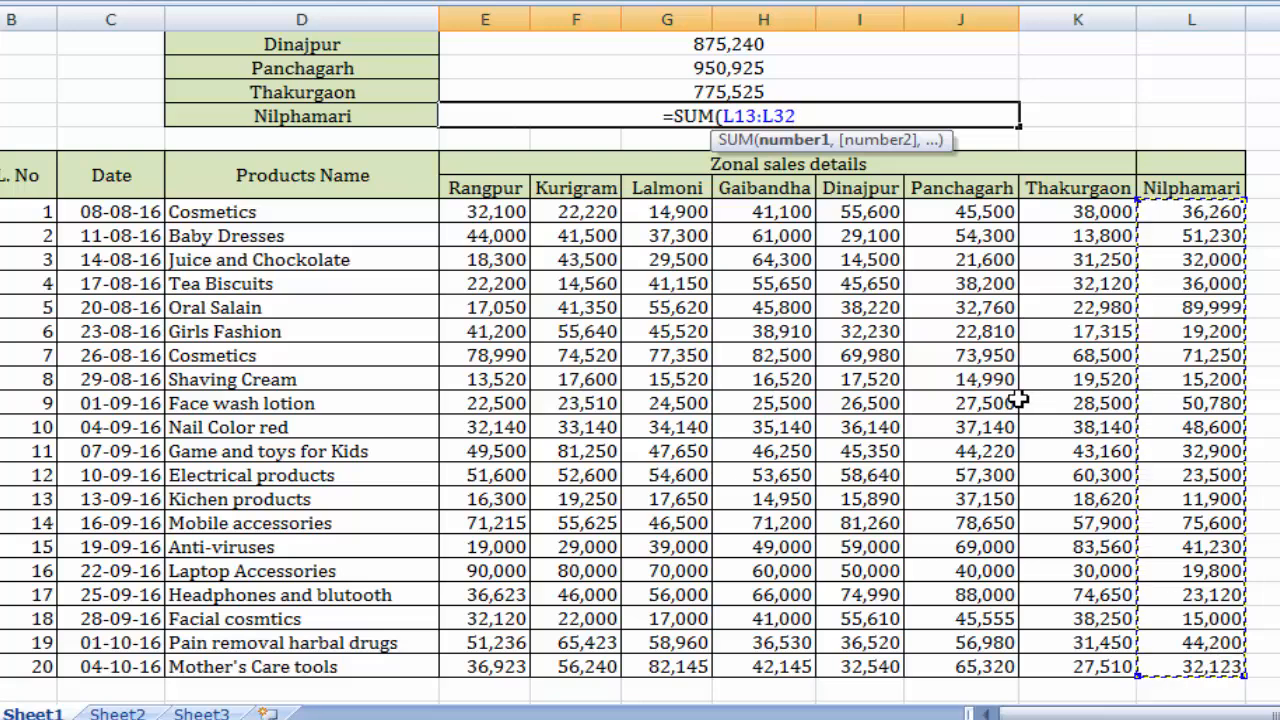
text())
key(Return)
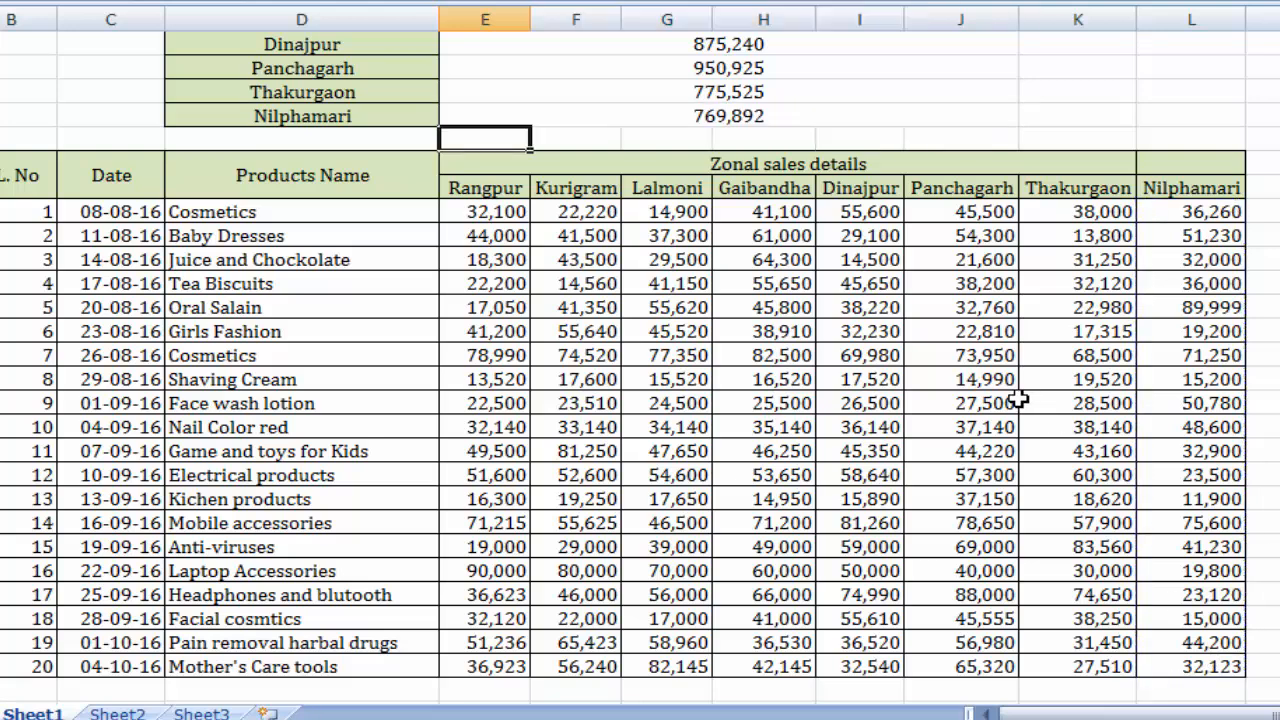
Apply light blue data bars as conditional formatting to the zone totals in E2:J9.
scroll(1017, 399, up, 2)
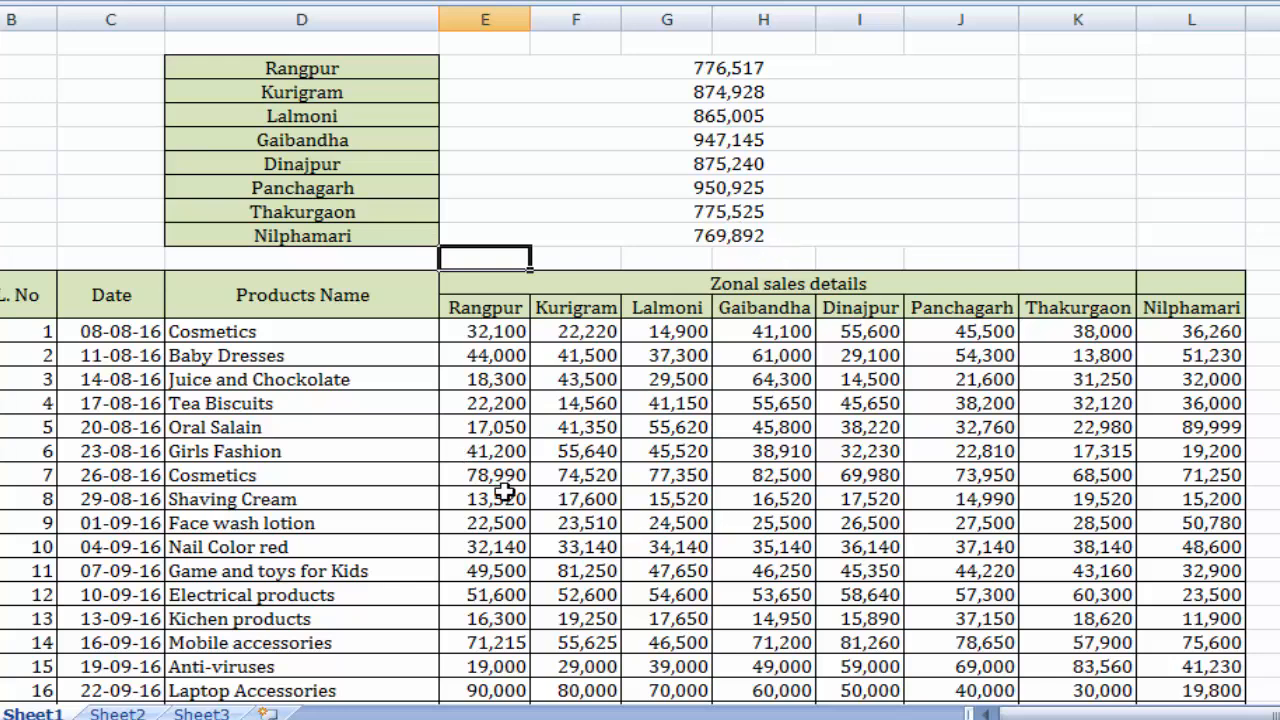
click(1191, 497)
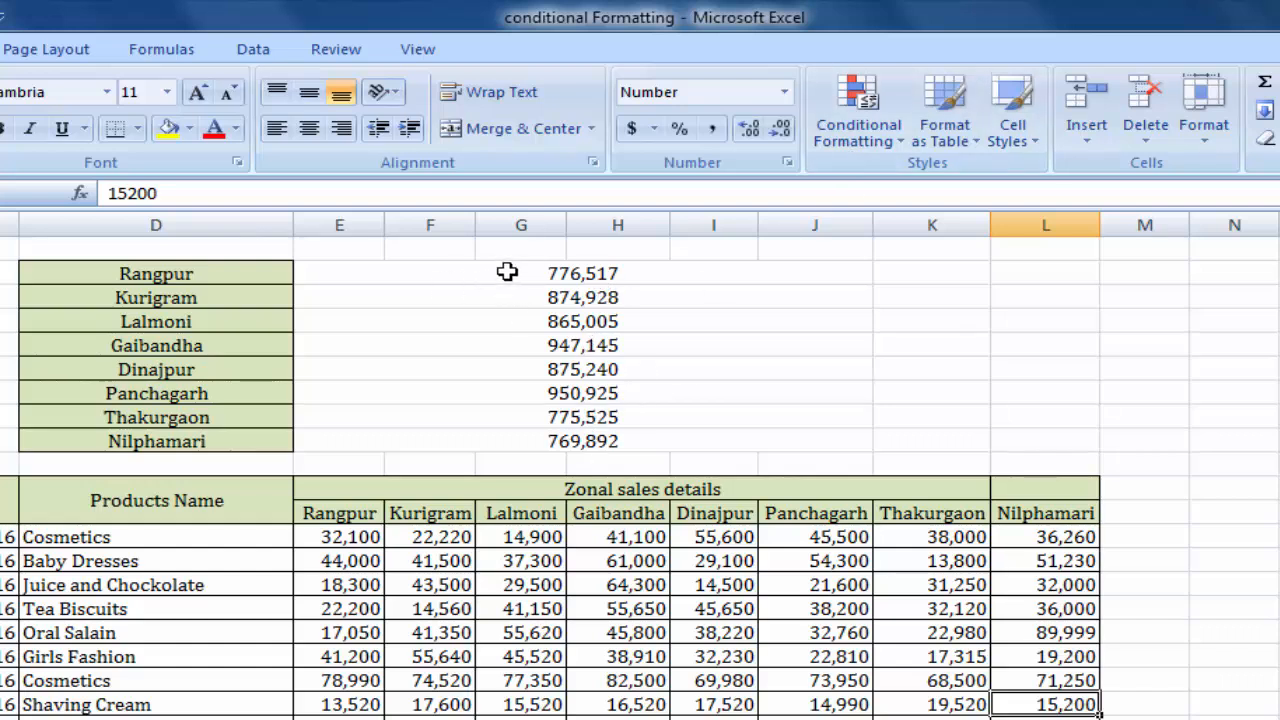
drag(507, 272, 494, 441)
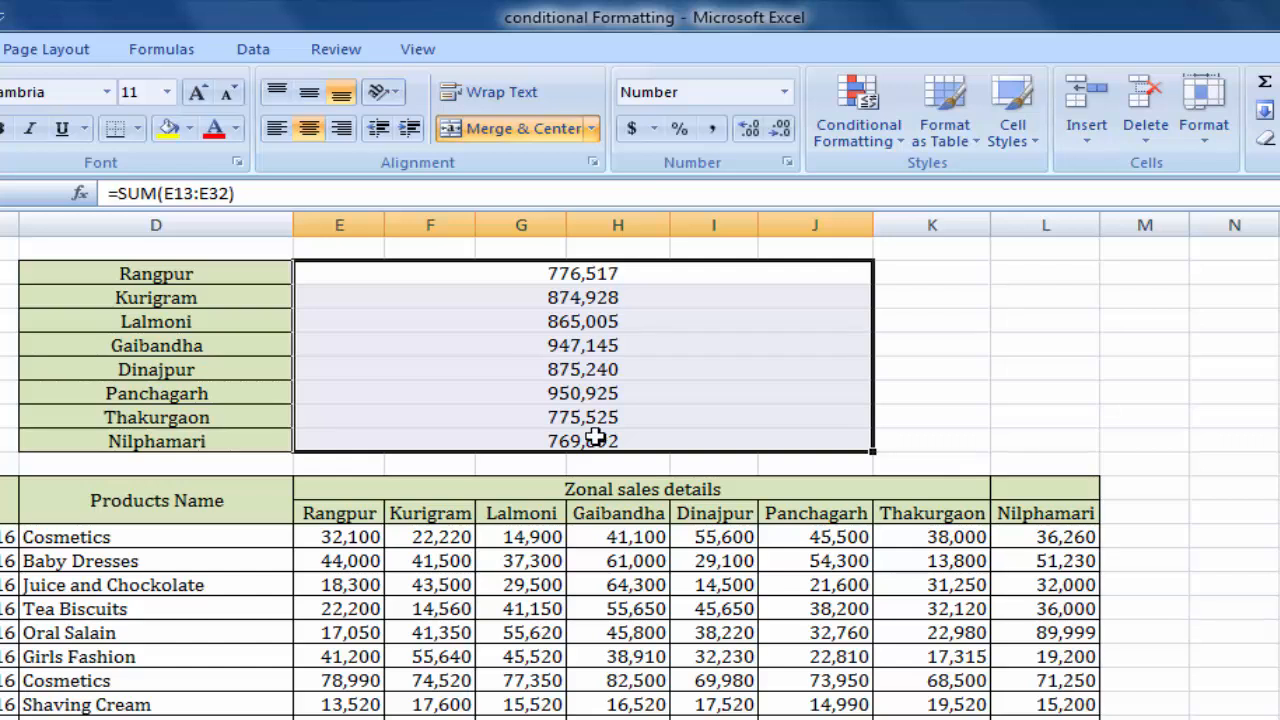
click(893, 146)
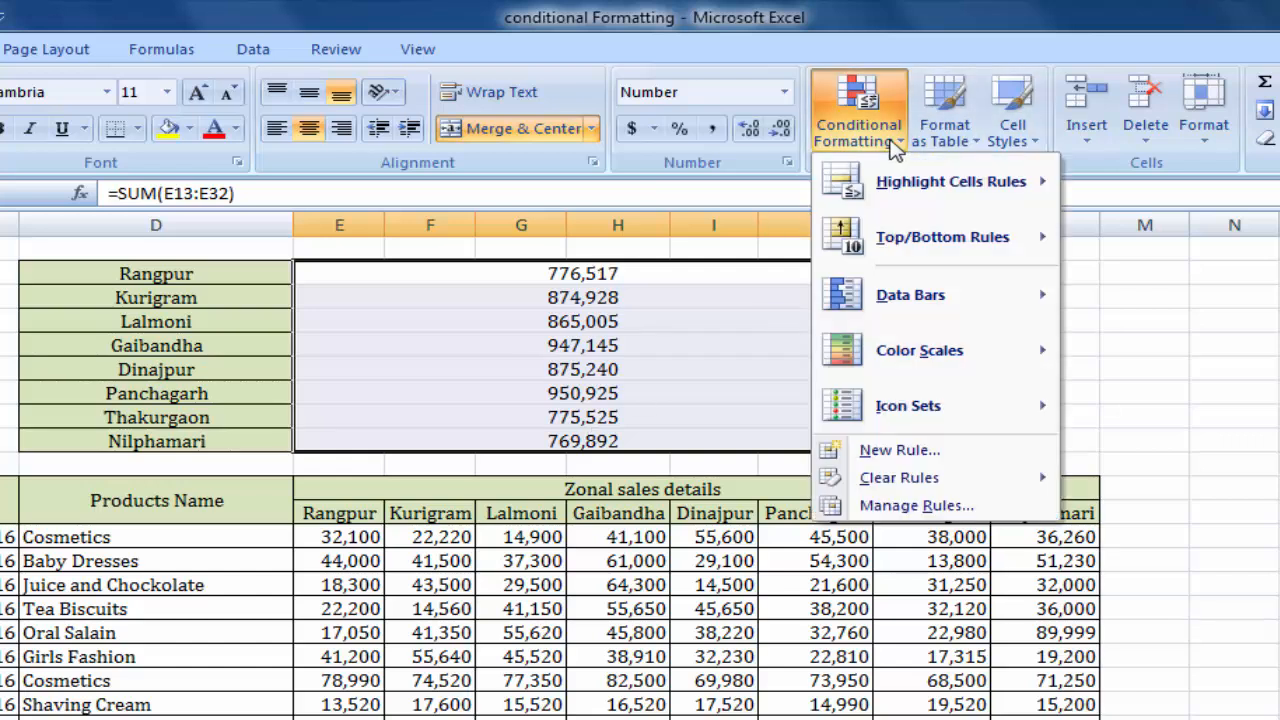
mouse_move(928, 292)
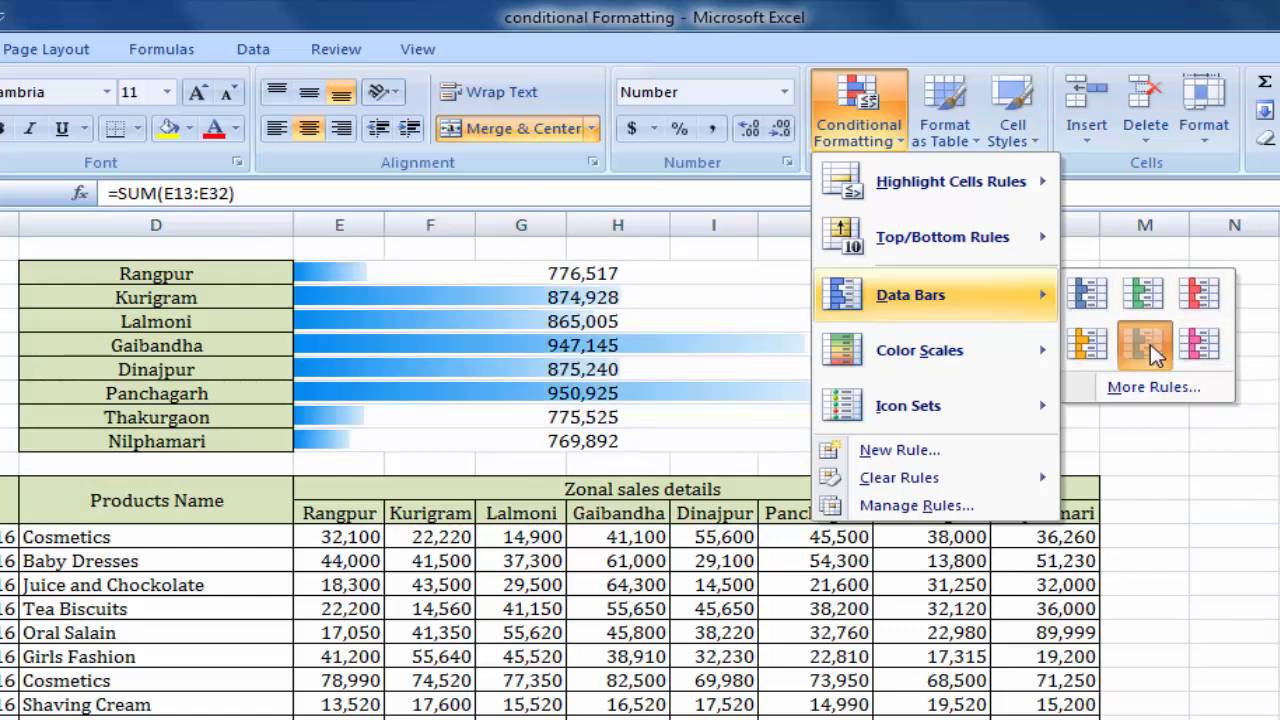
click(1150, 345)
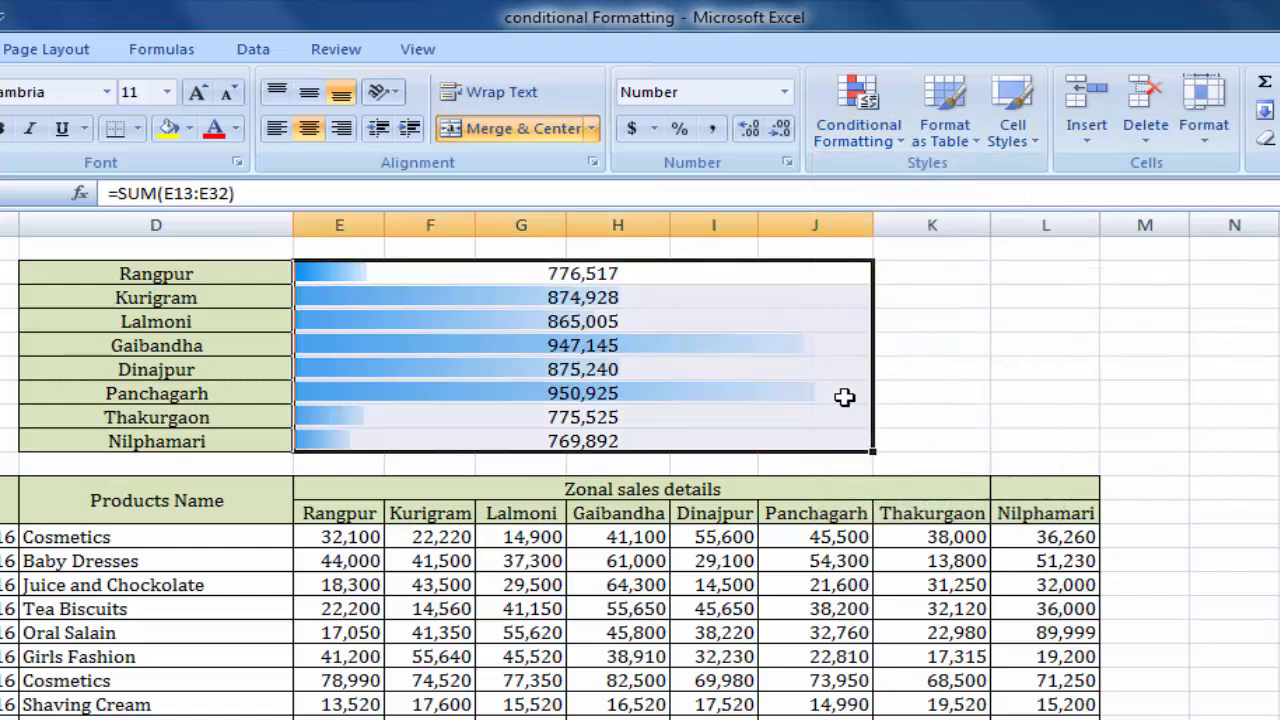
click(978, 365)
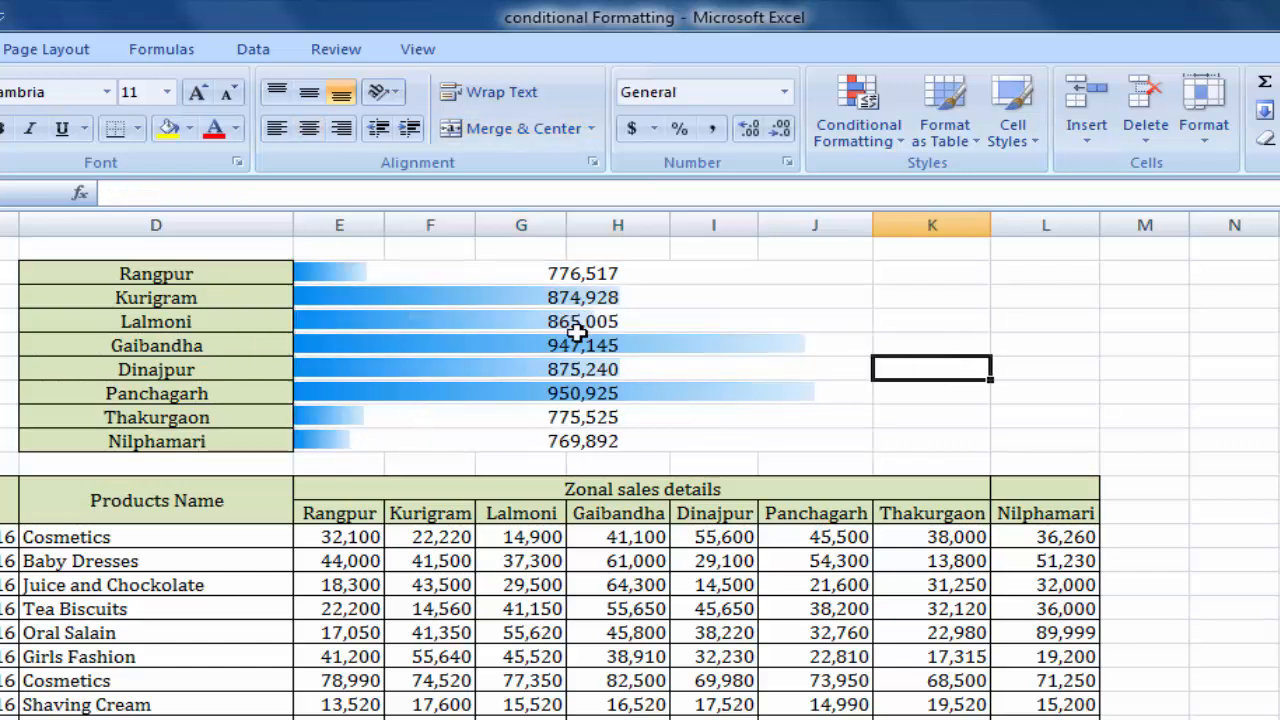
Fill the background of the zone totals in E2:J9 with dark grey.
drag(491, 273, 491, 436)
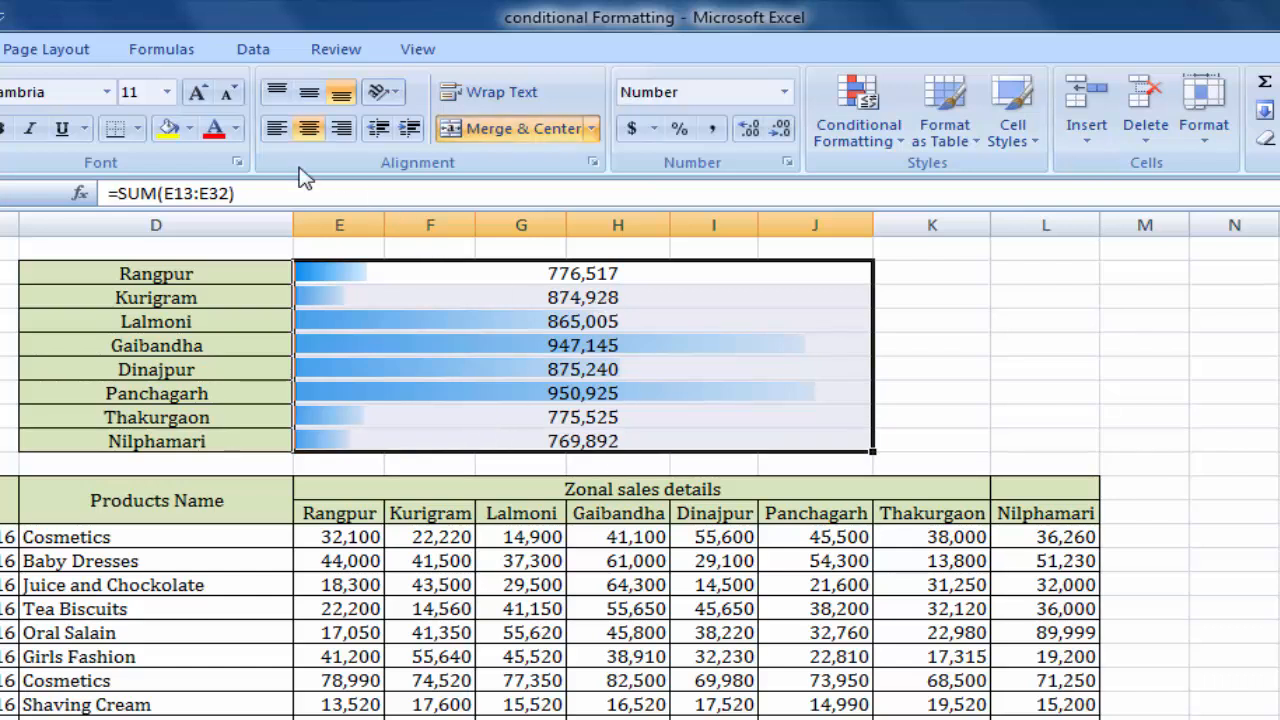
click(189, 128)
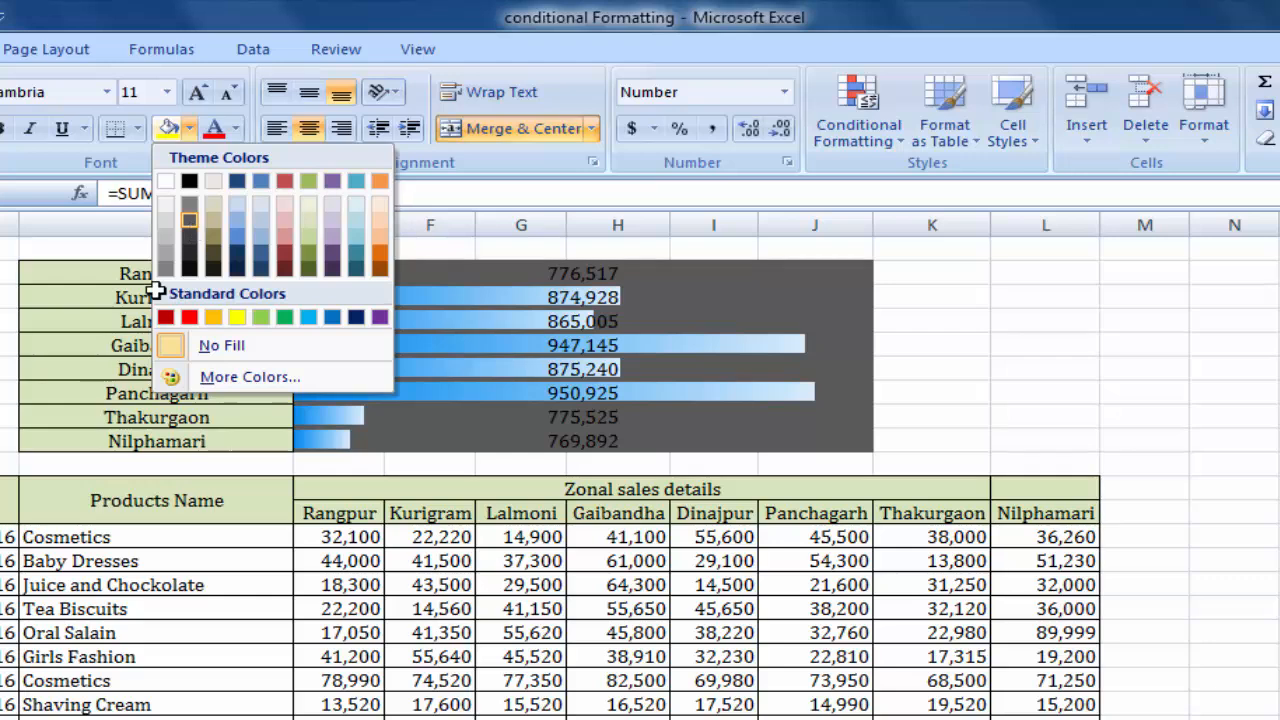
click(189, 268)
click(1045, 344)
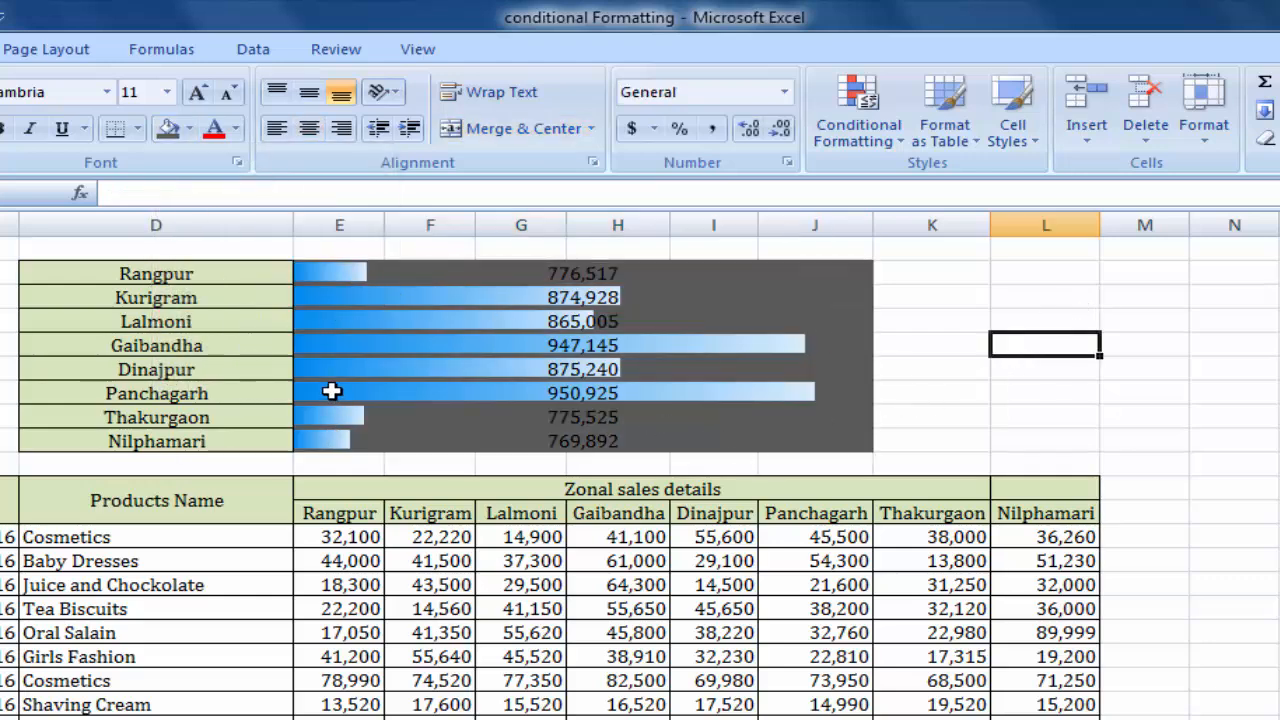
Open the Conditional Formatting Rules Manager for the zone totals in E2:J9.
click(586, 284)
click(538, 331)
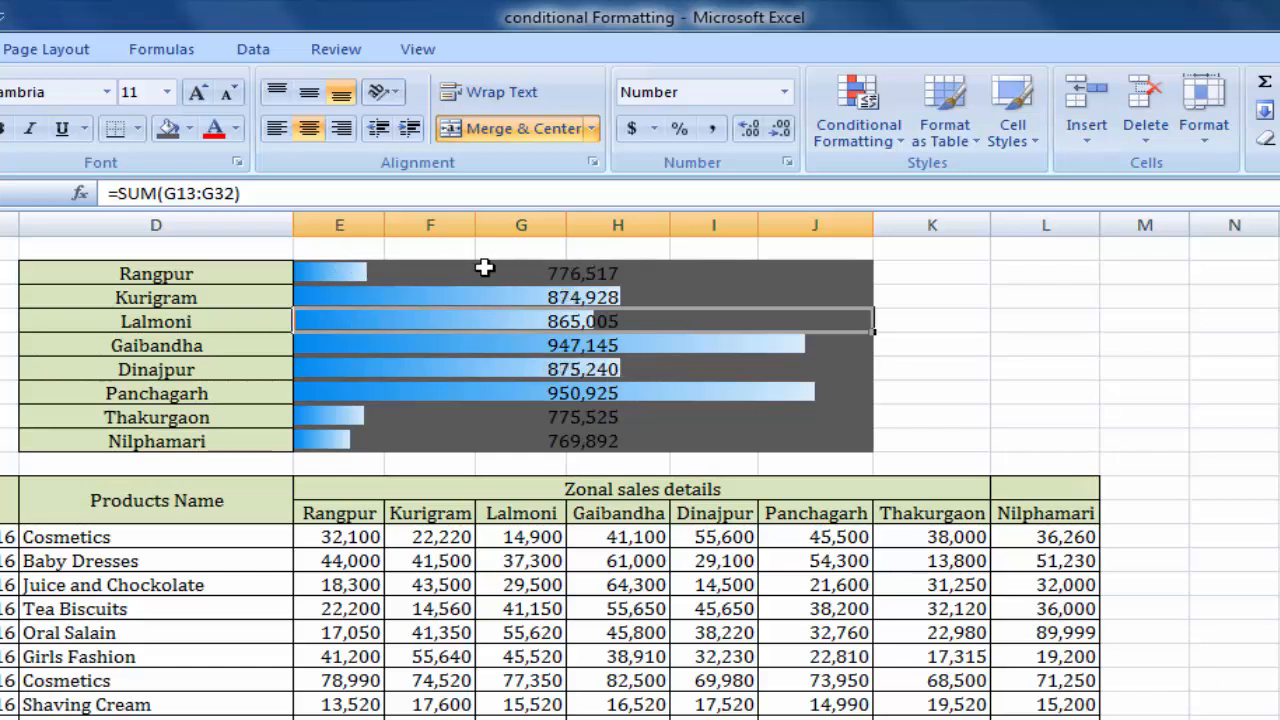
drag(486, 265, 505, 440)
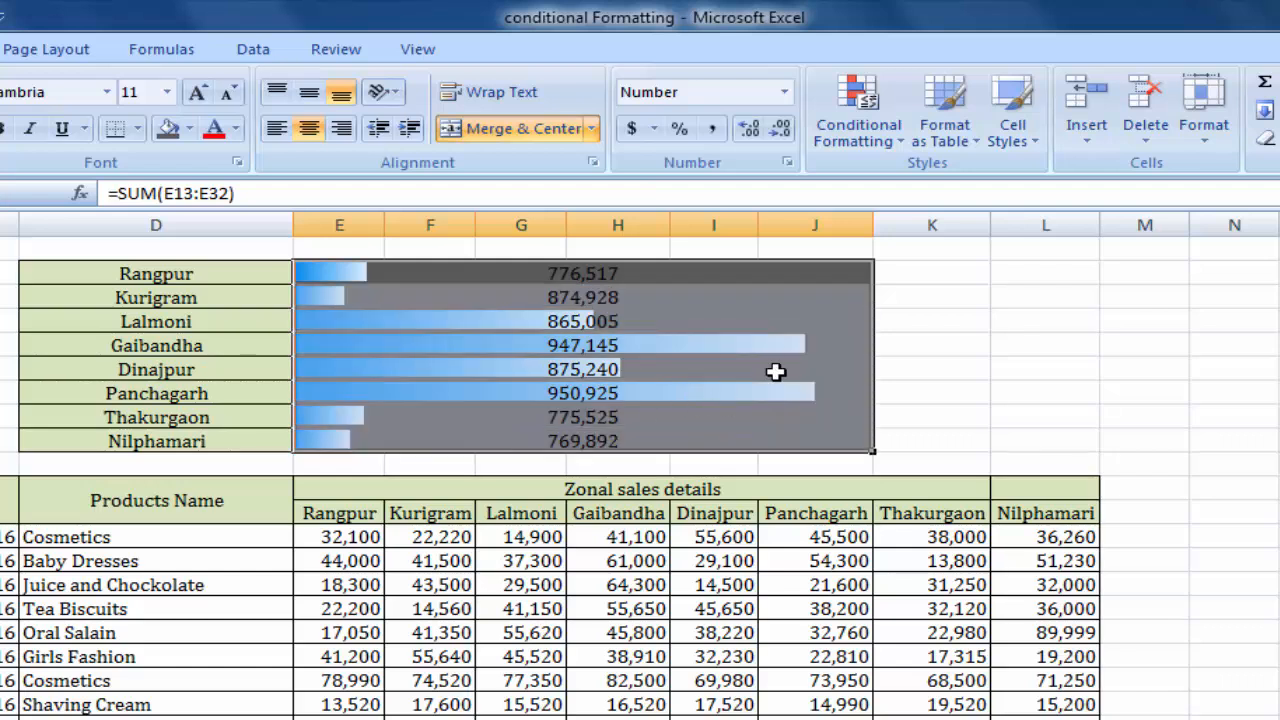
click(884, 145)
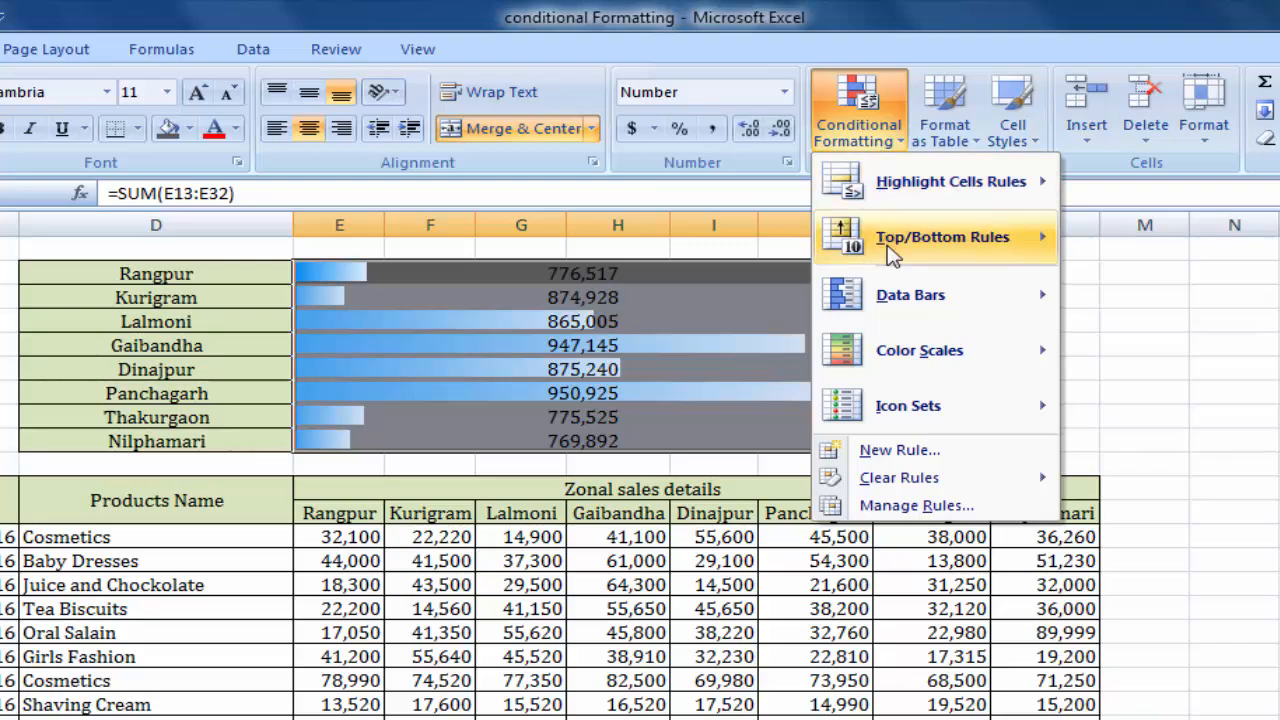
click(928, 508)
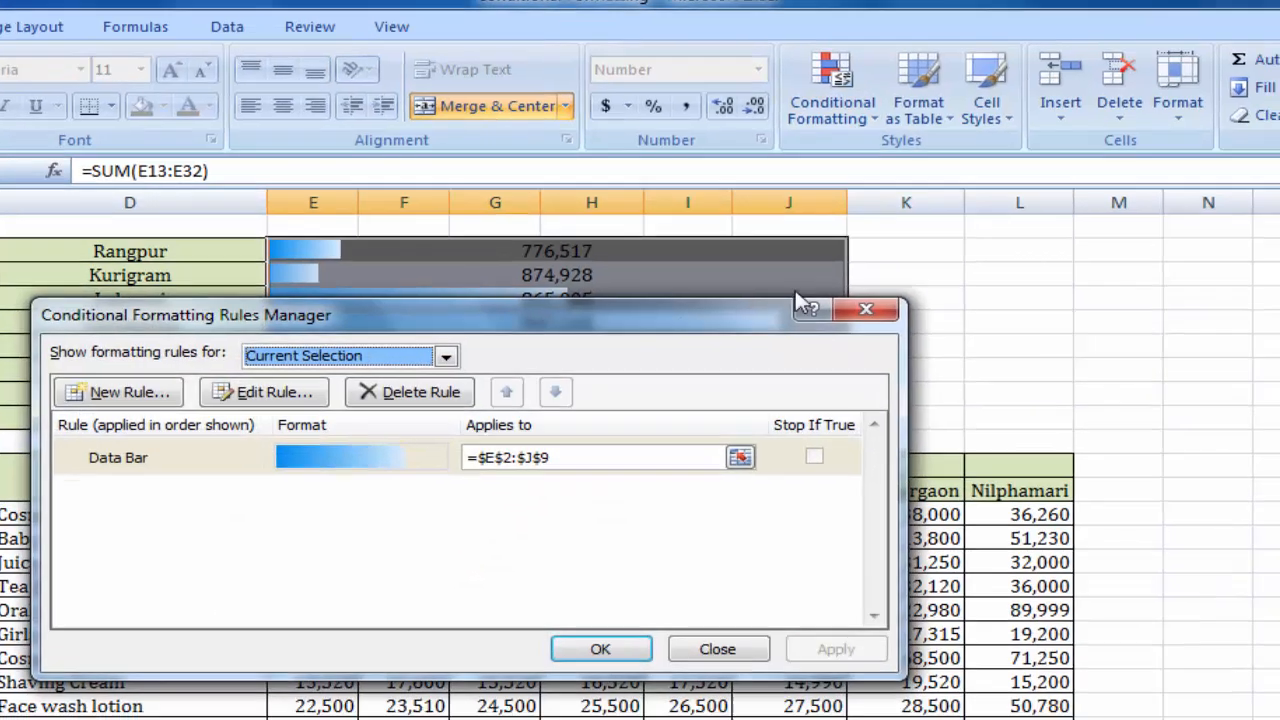
drag(795, 290, 833, 461)
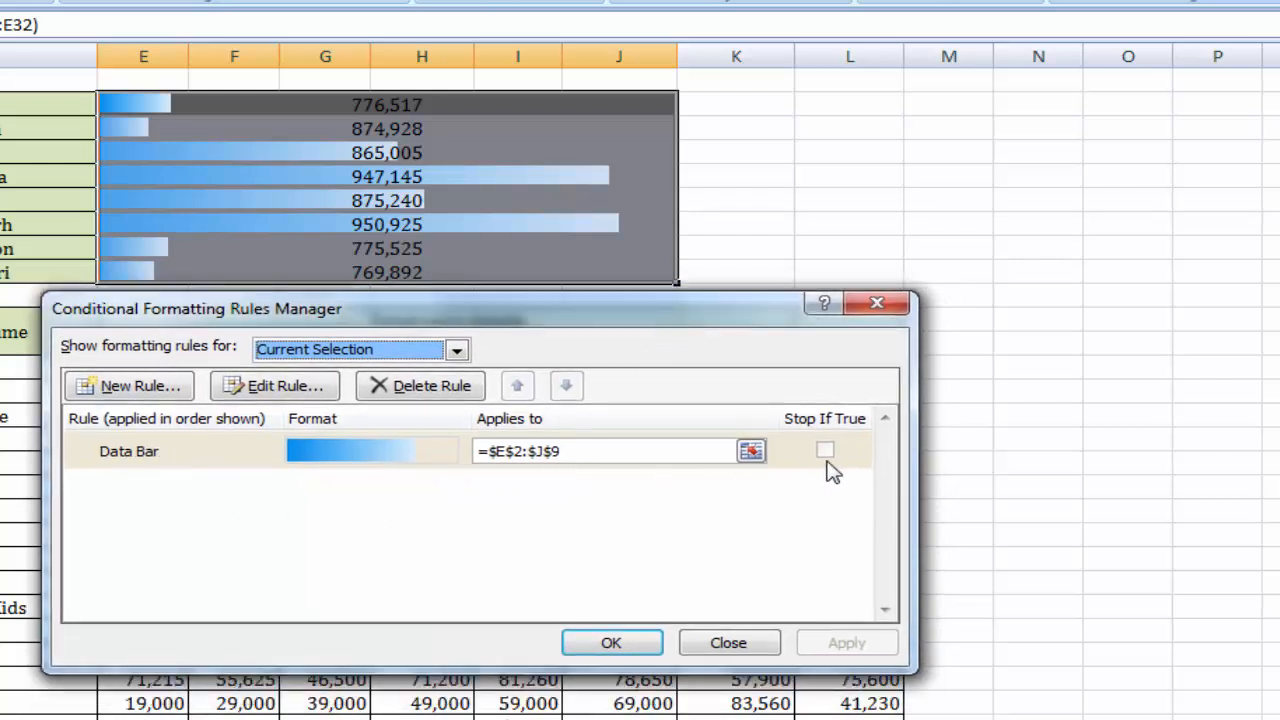
Edit the data bar rule to use Show Bar Only and apply it to the zone totals.
click(337, 458)
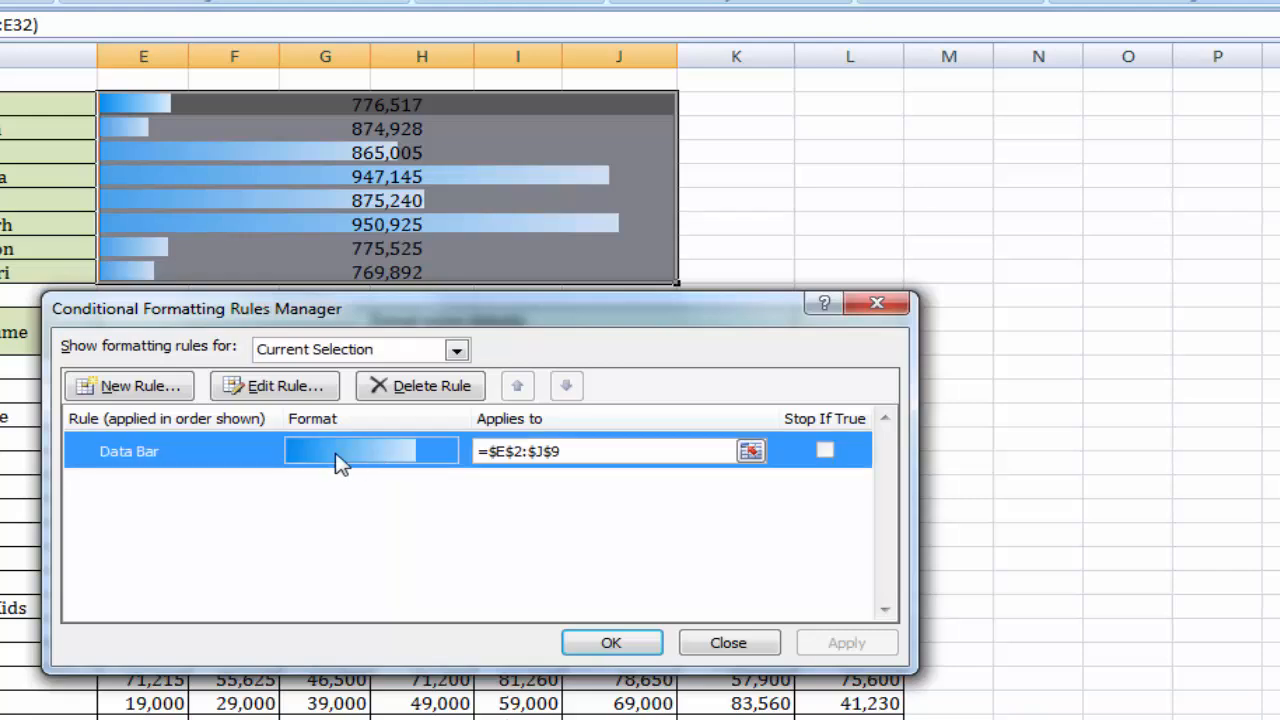
click(287, 396)
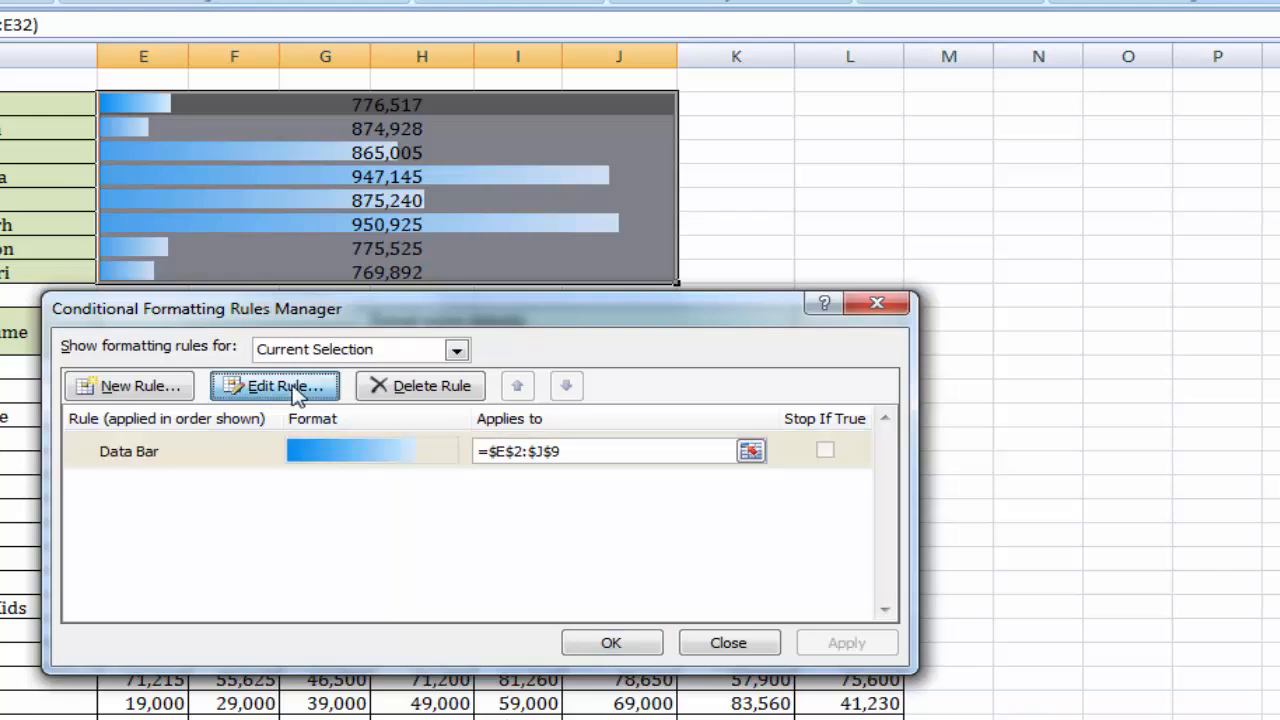
drag(491, 251, 868, 37)
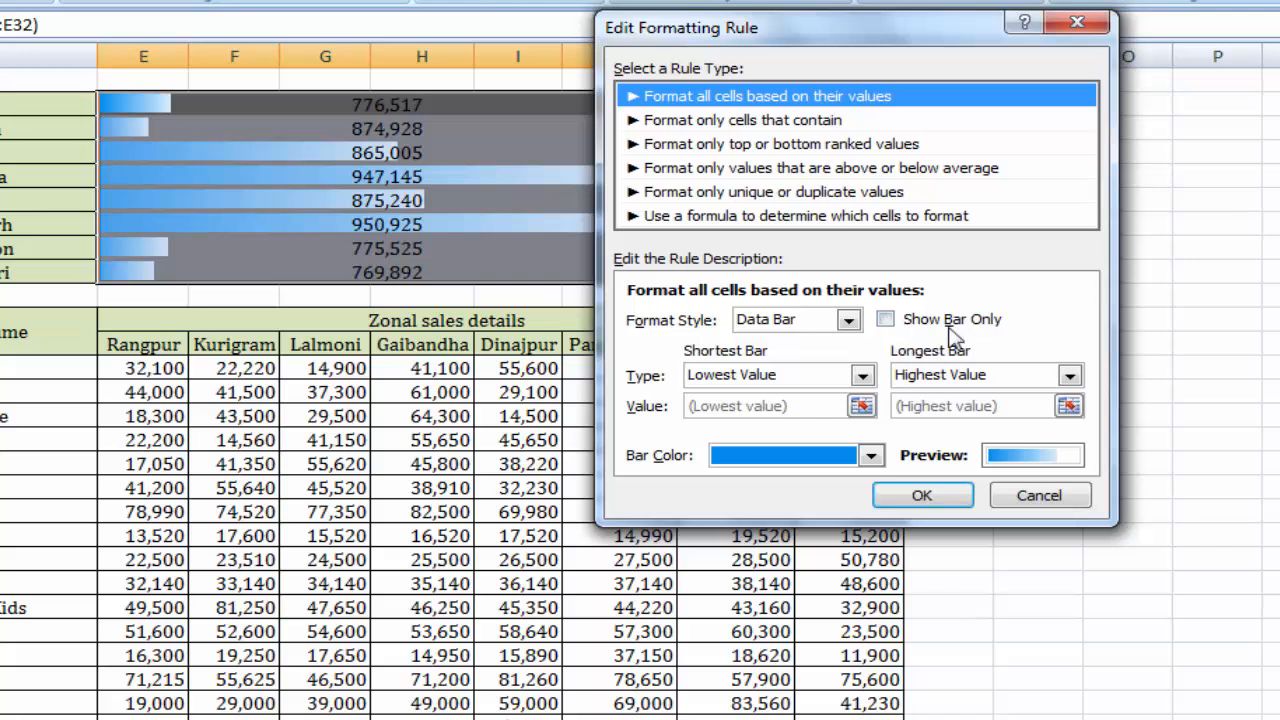
click(885, 319)
click(930, 499)
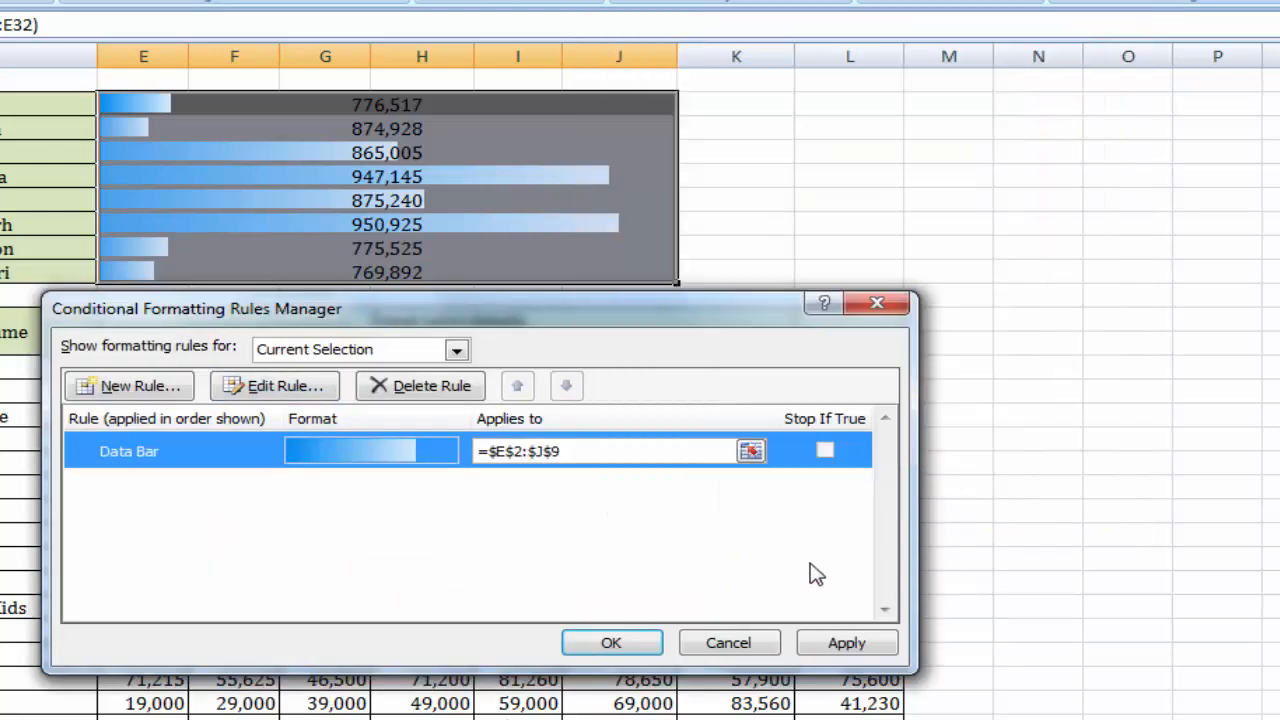
click(847, 643)
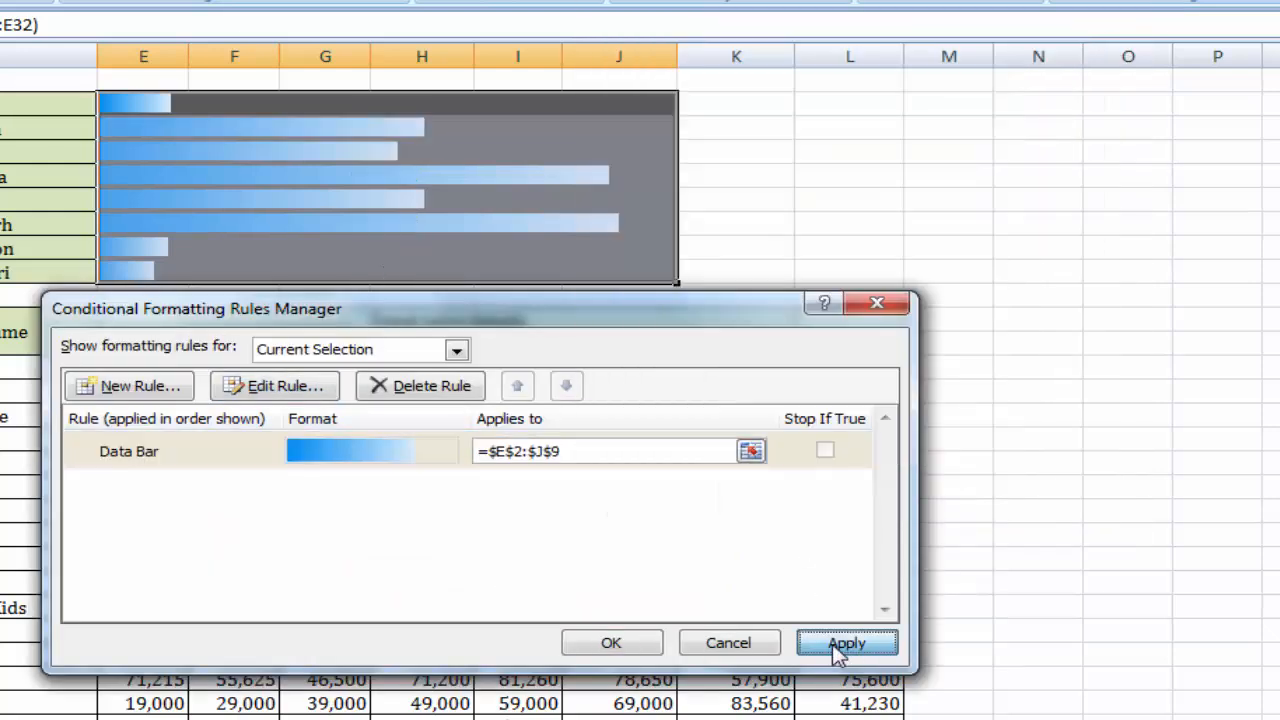
click(612, 645)
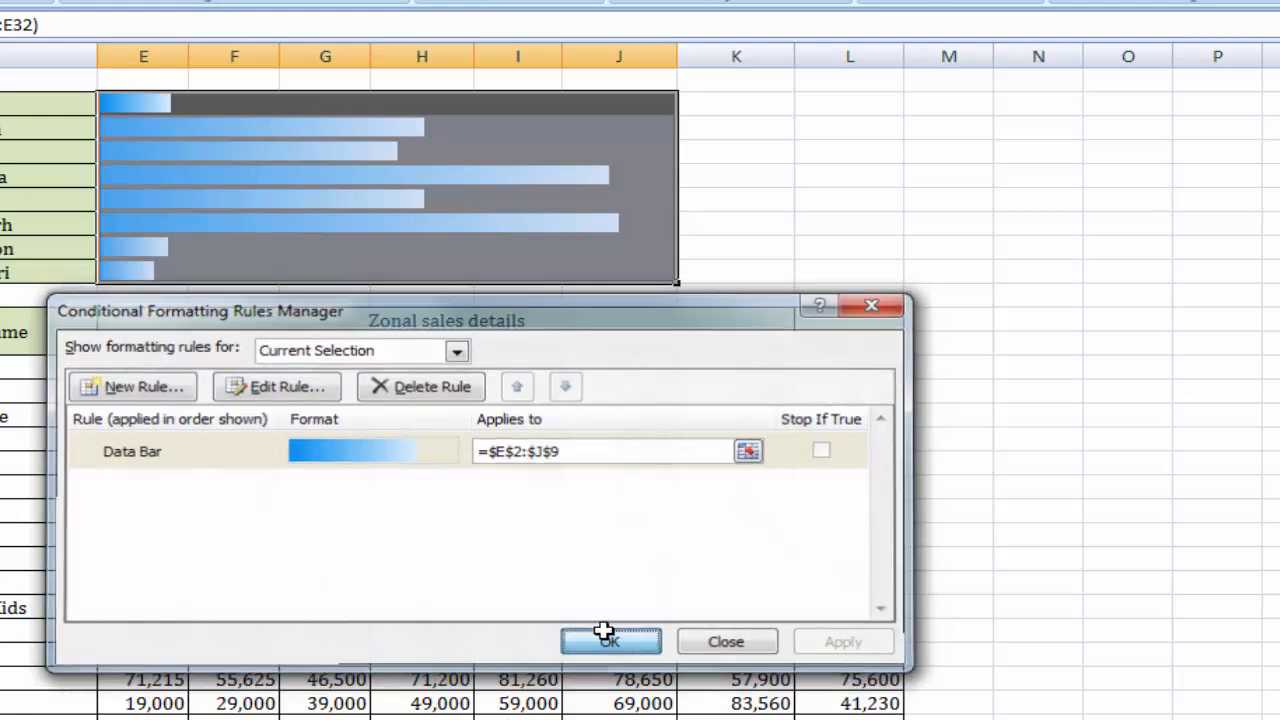
click(822, 196)
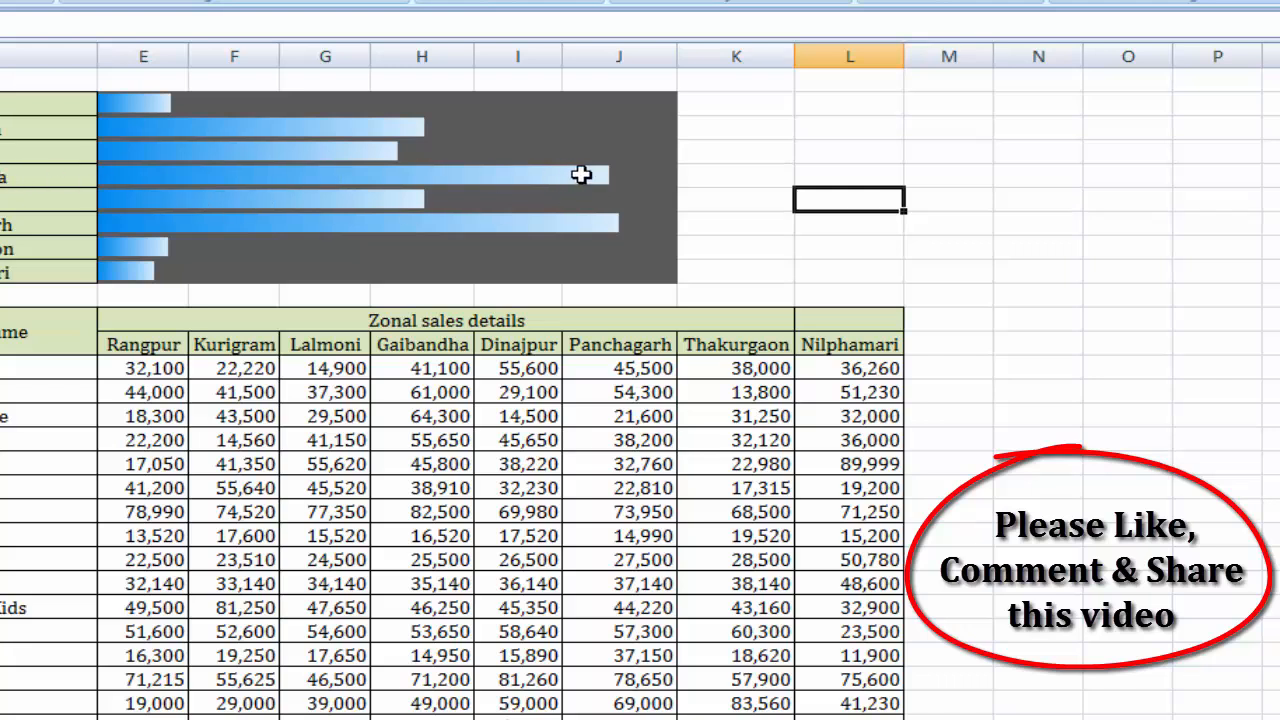
Compare the Gaibandha and Panchagarh data bars in the zone summary.
click(389, 172)
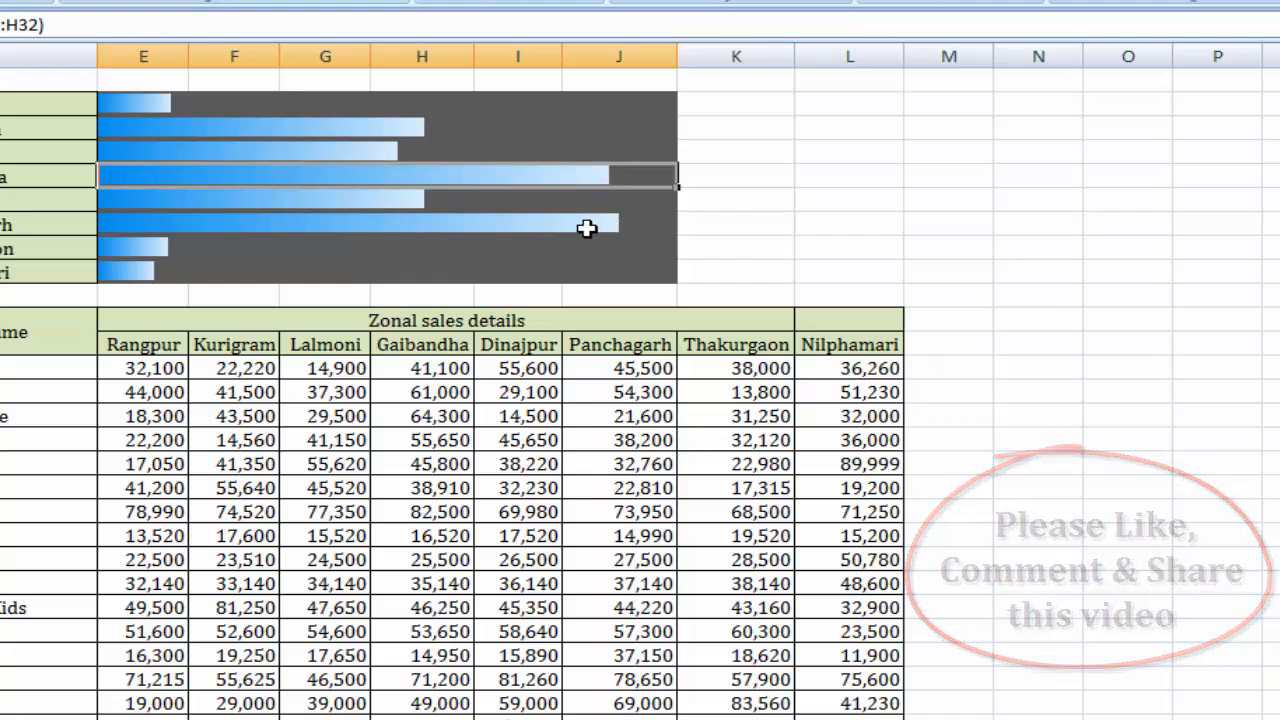
click(641, 226)
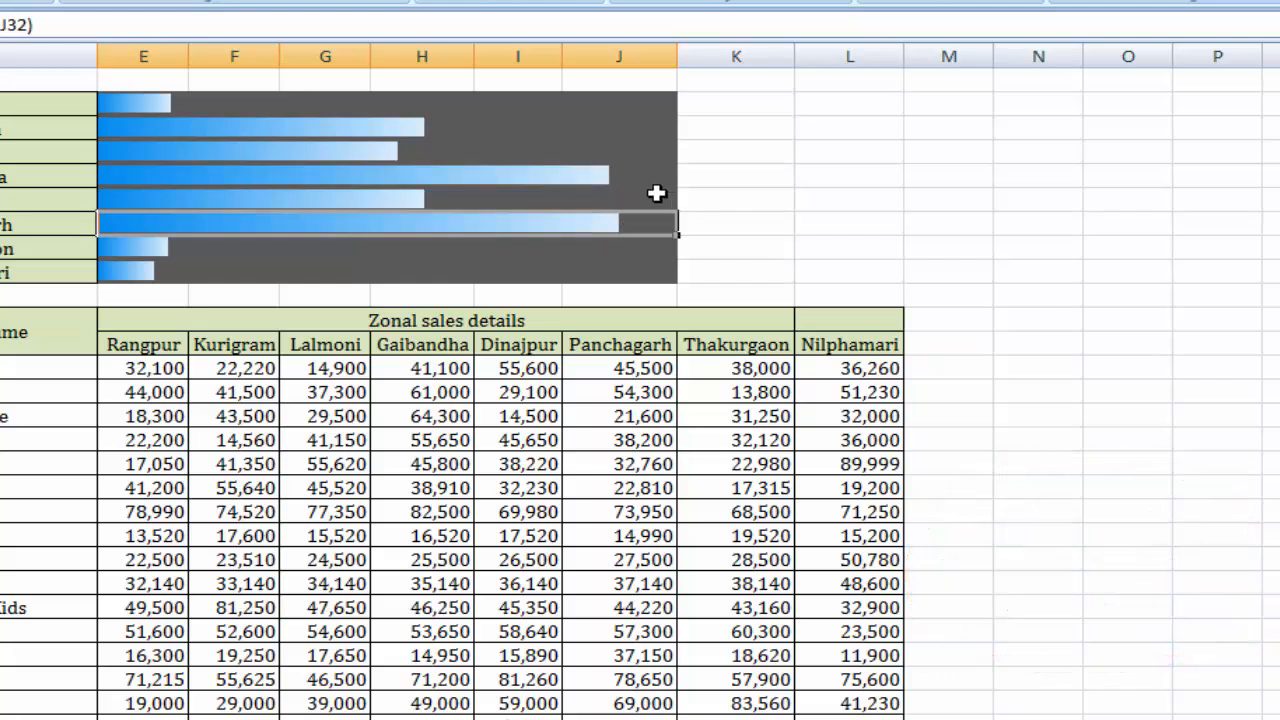
click(656, 196)
click(630, 229)
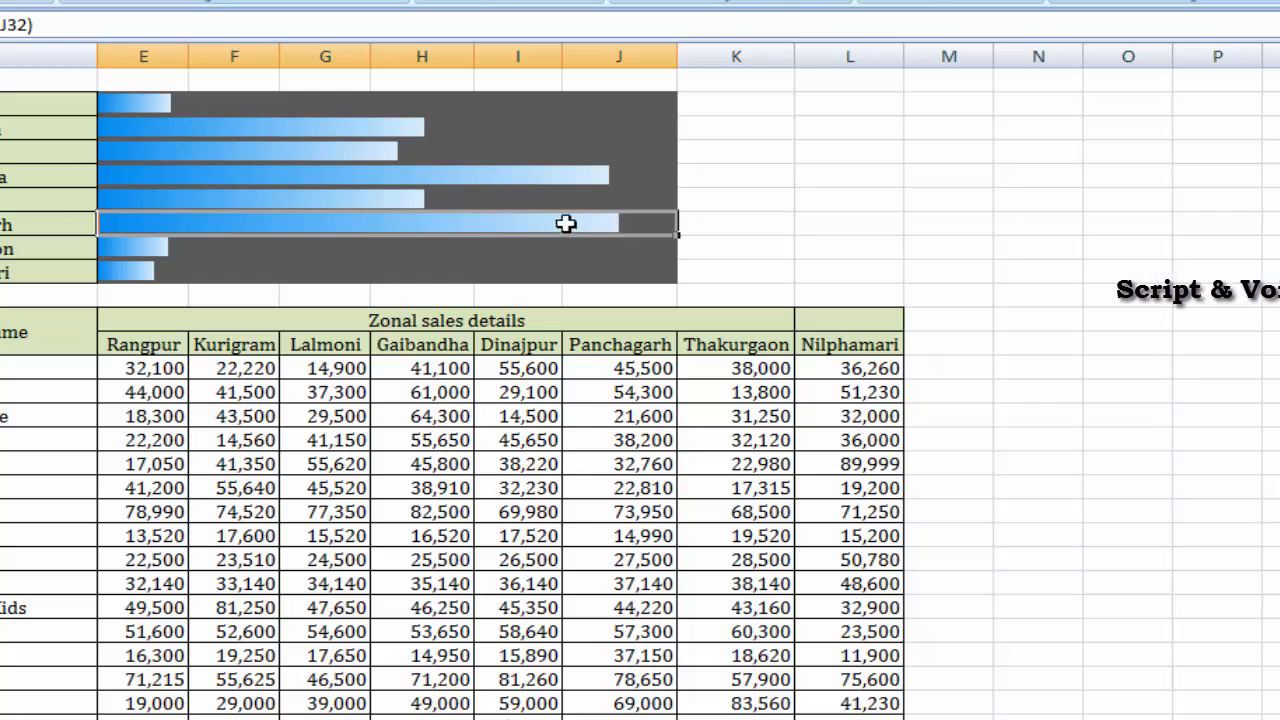
click(604, 177)
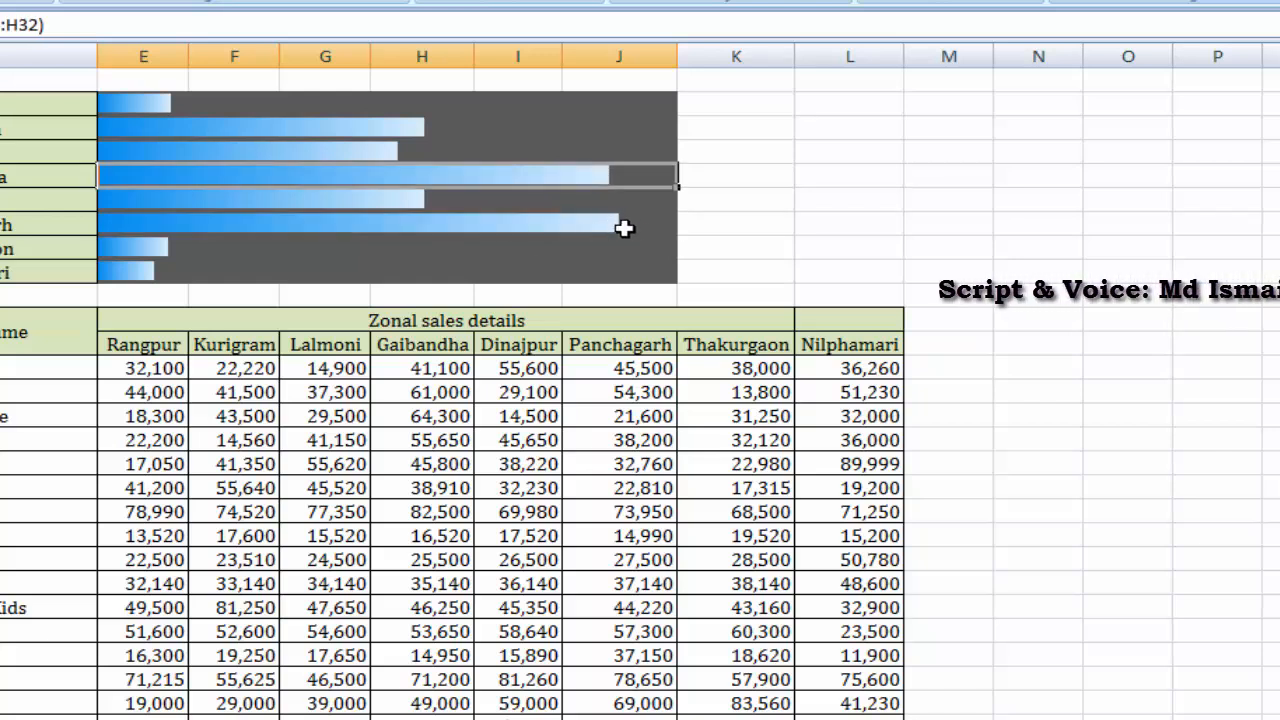
click(620, 228)
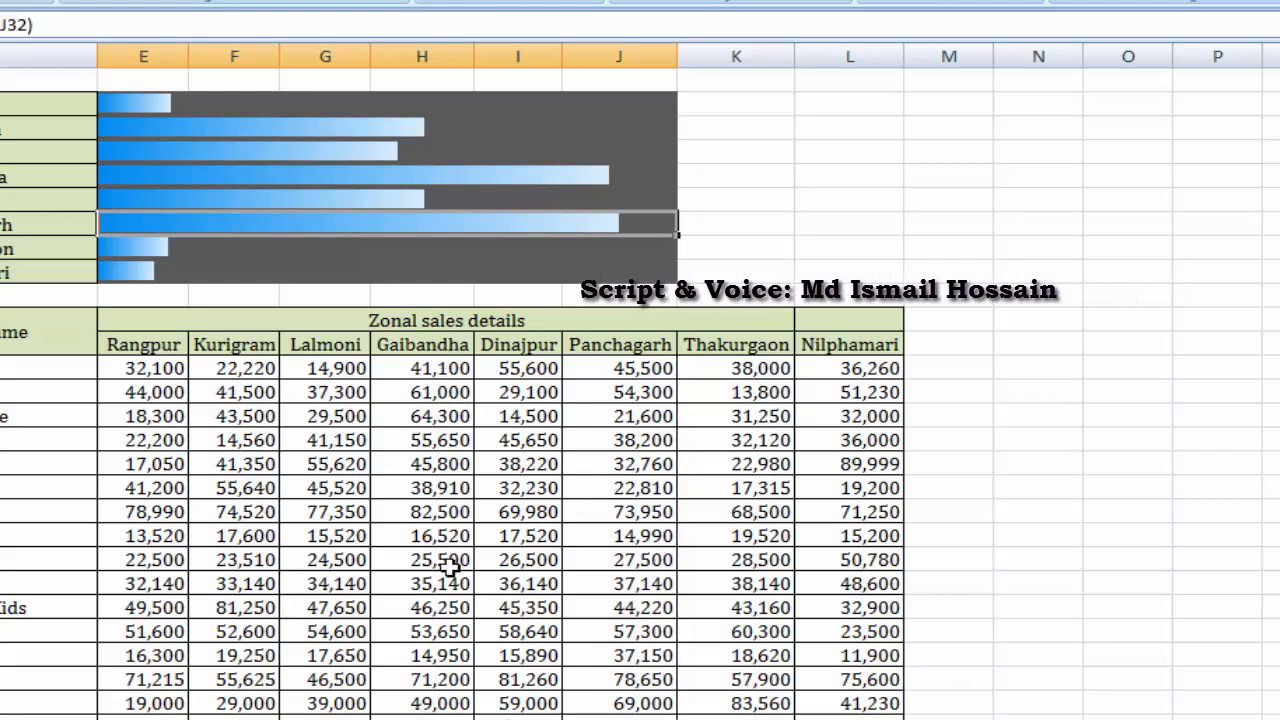
Set the Gaibandha sales of Juice and Chockolate in cell H15 to 10000.
click(430, 432)
click(452, 418)
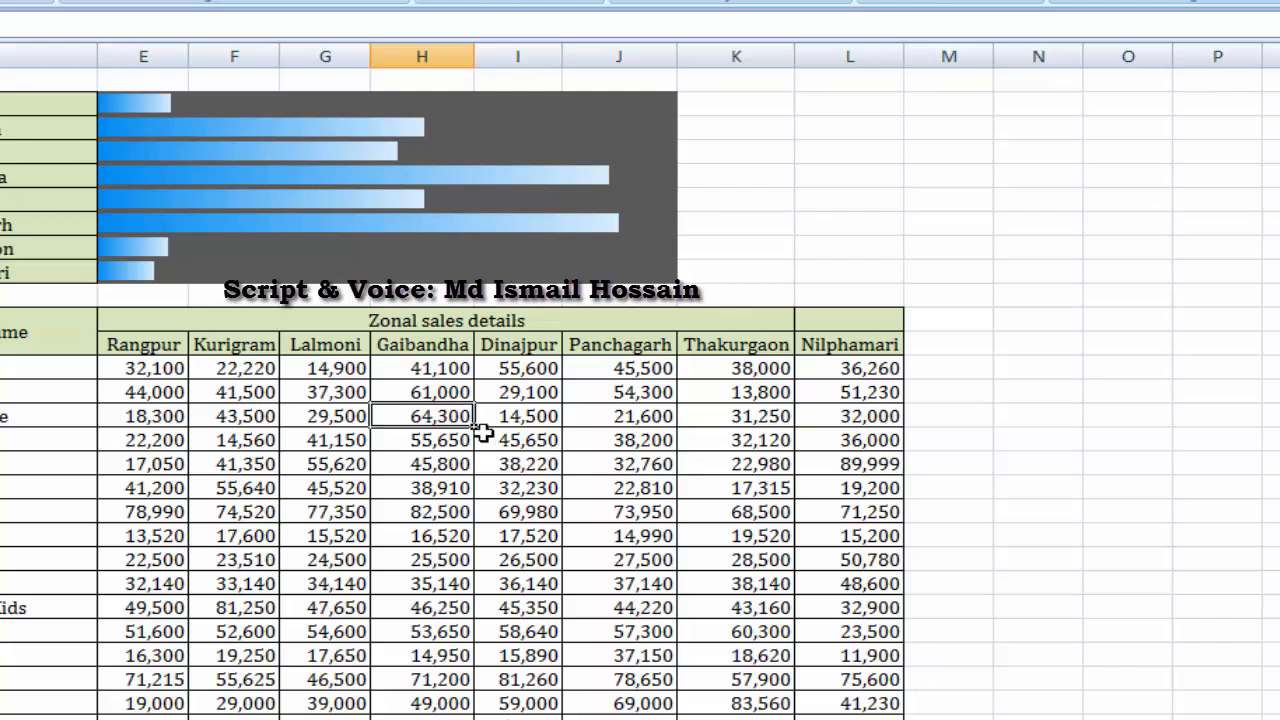
text(10000)
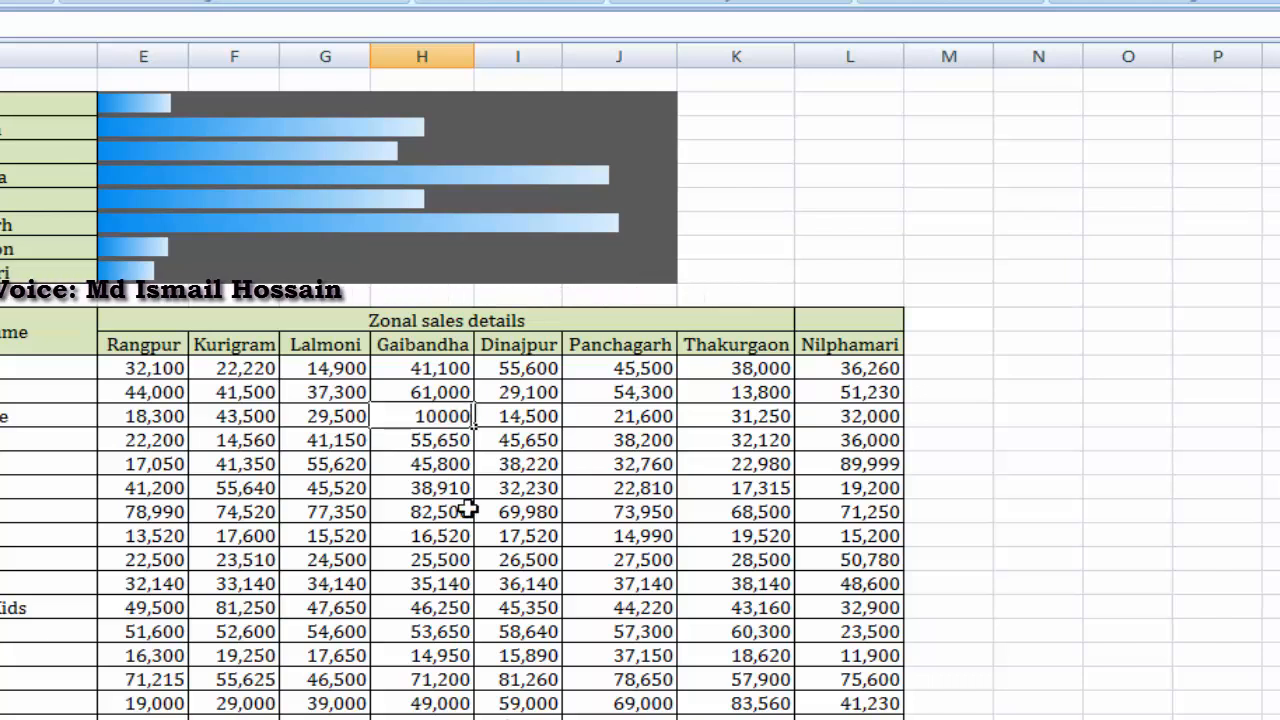
key(Return)
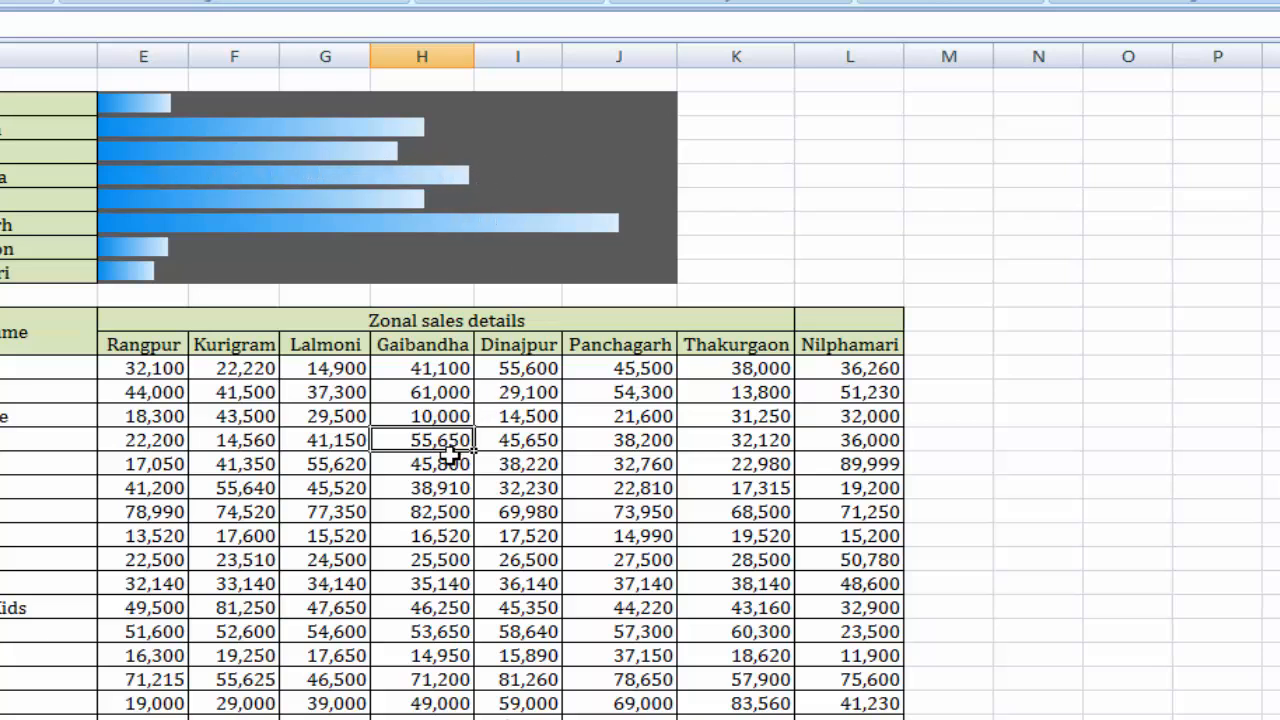
Set the Panchagarh sales of Cosmetics dated 08-08-16 in cell J13 to 15000.
click(645, 371)
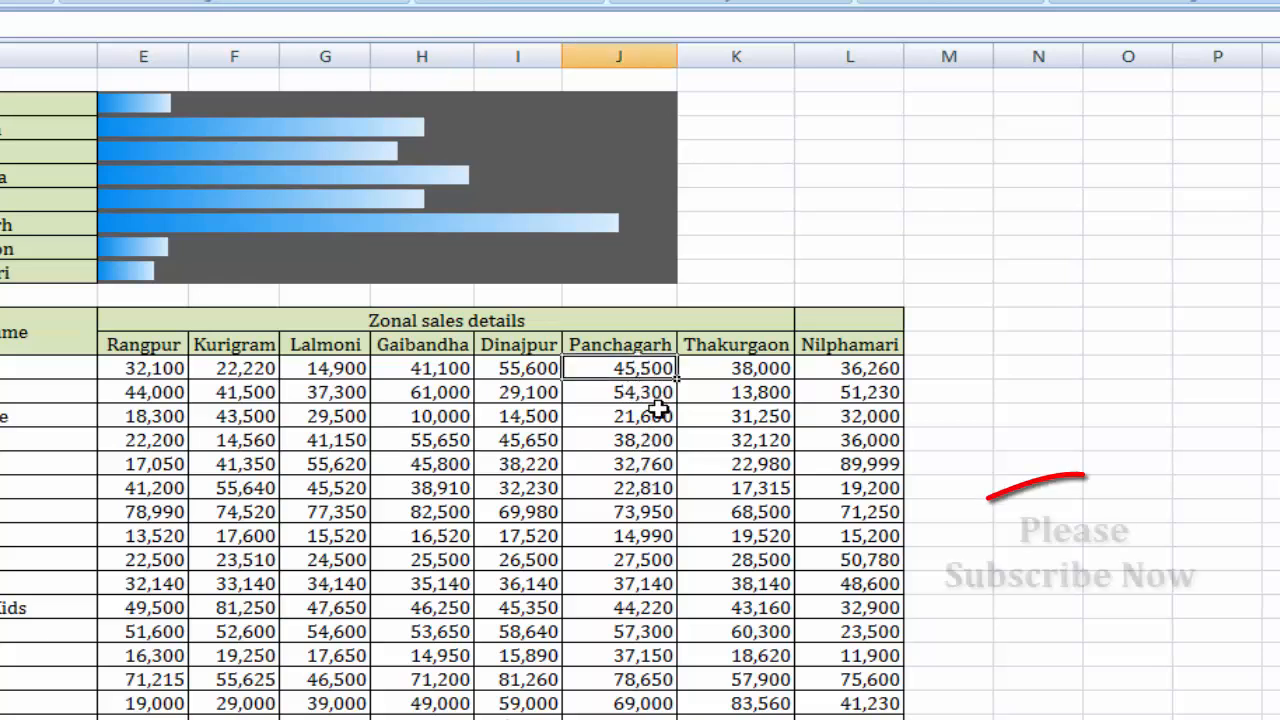
text(15,)
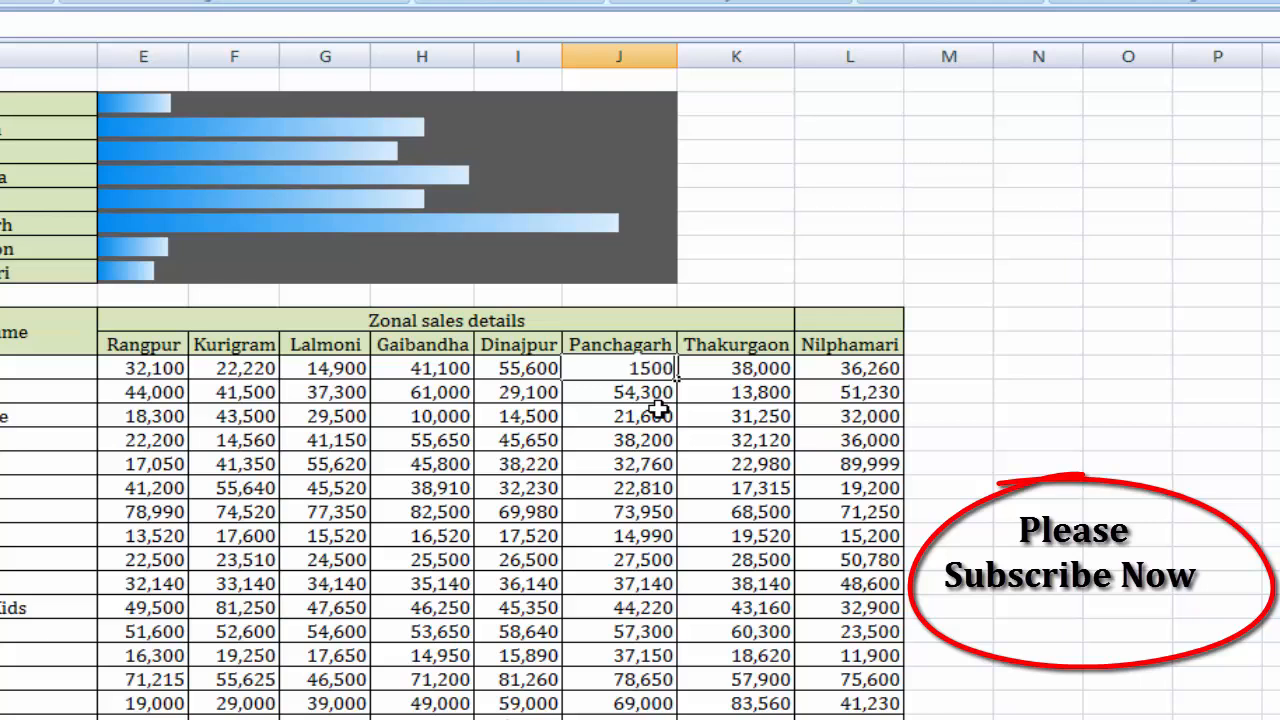
text(000)
key(Return)
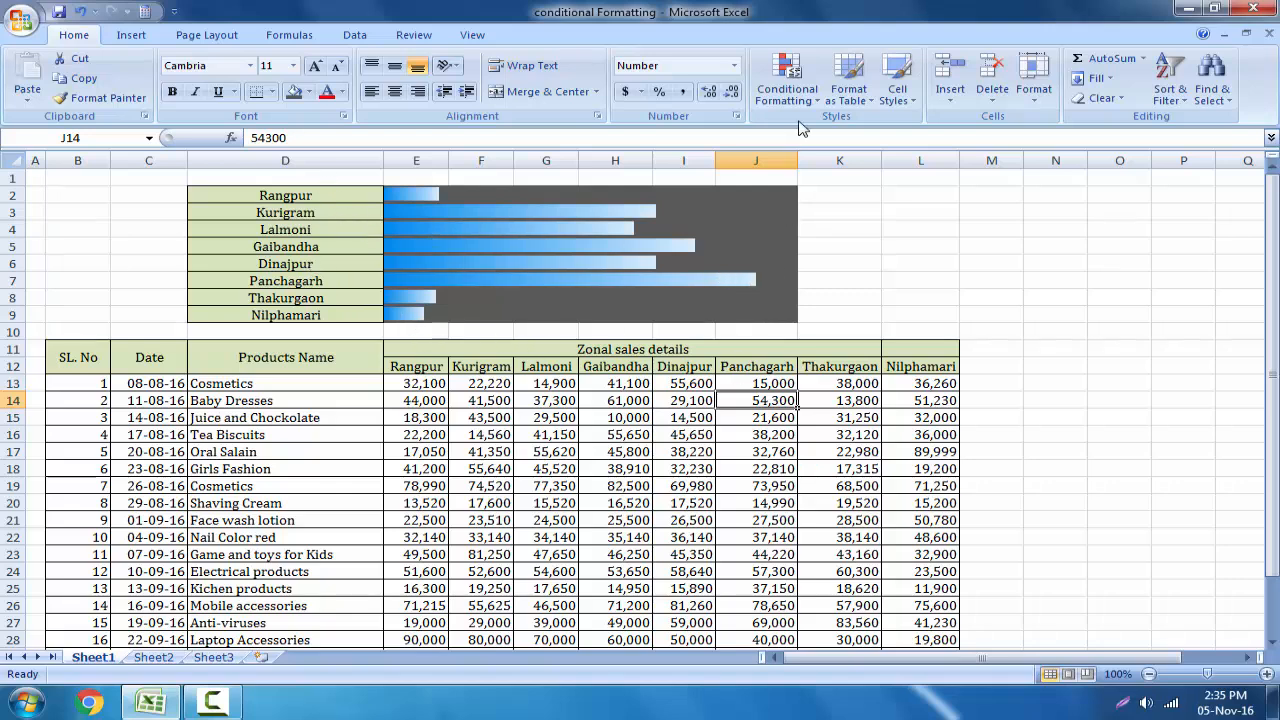
click(795, 90)
mouse_move(843, 222)
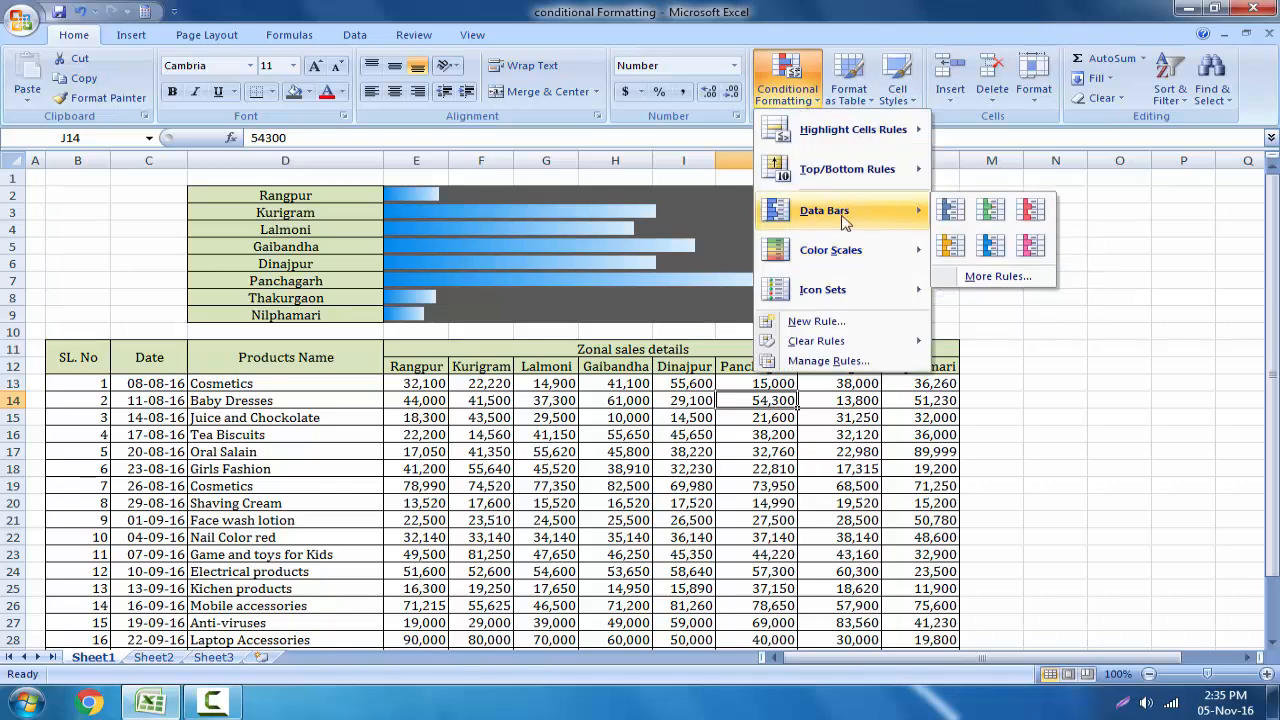
click(734, 383)
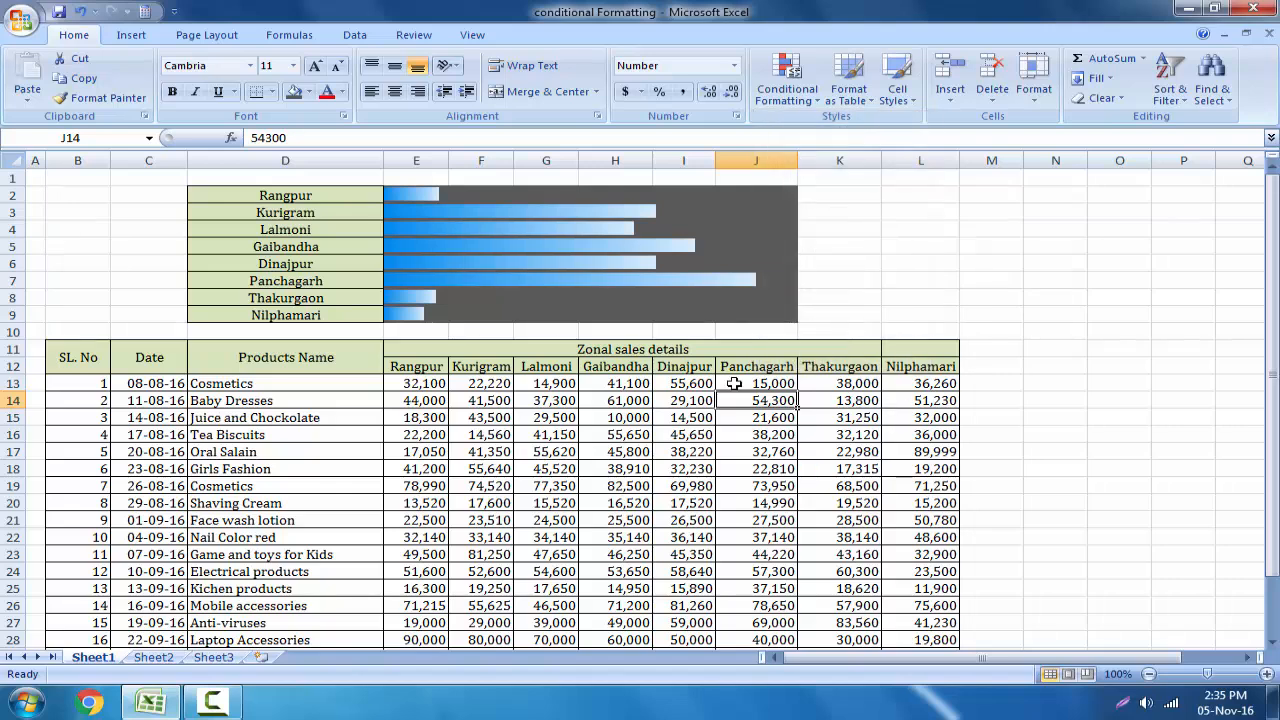
key(Down)
key(Left)
click(878, 294)
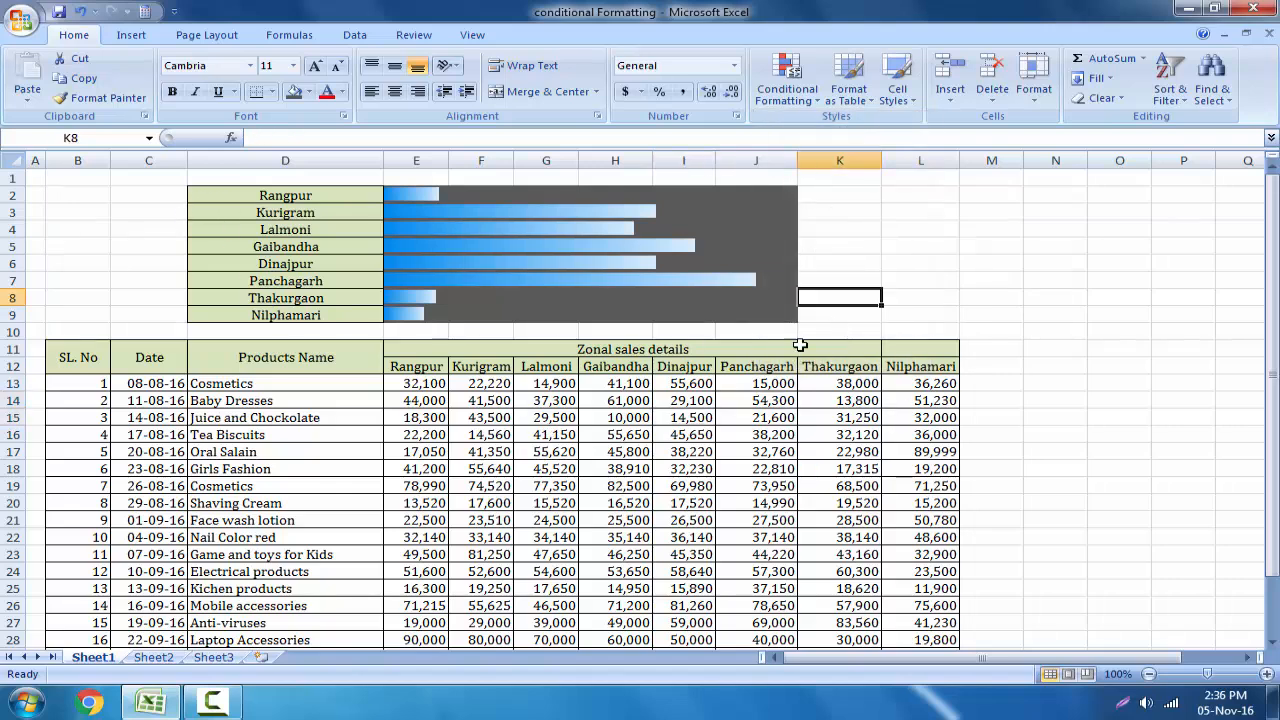
click(871, 420)
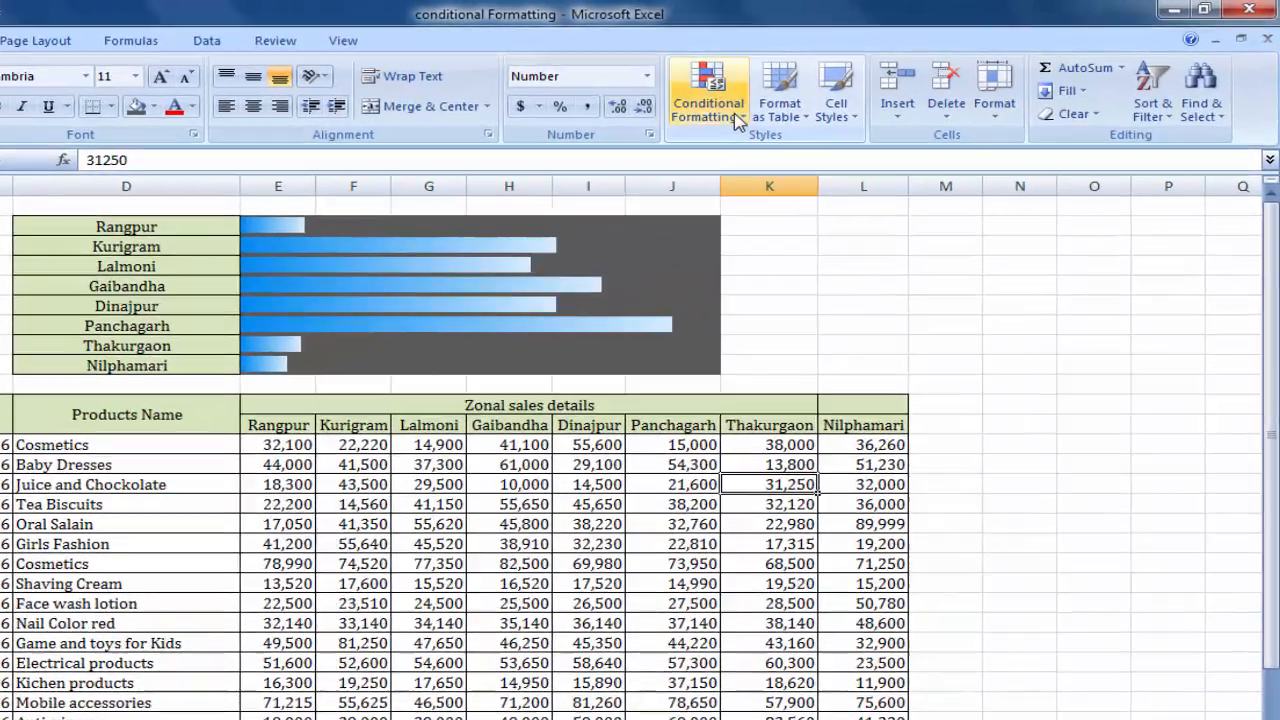
click(788, 89)
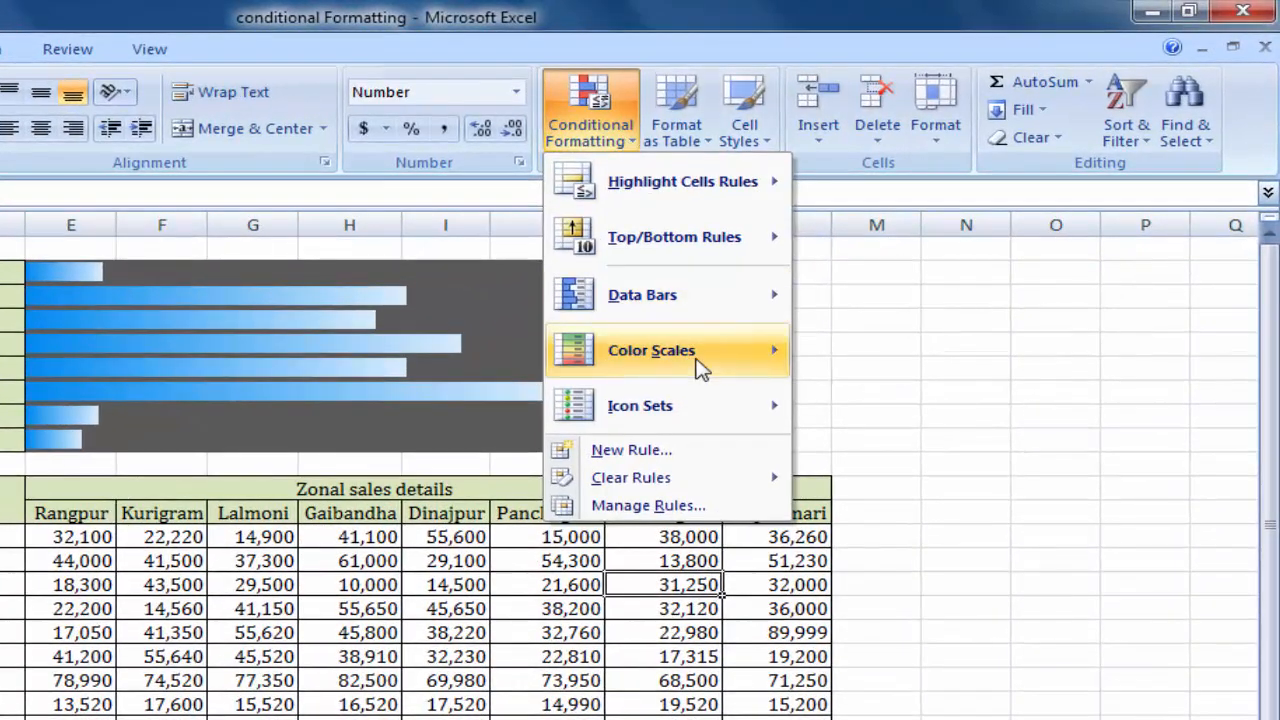
mouse_move(865, 263)
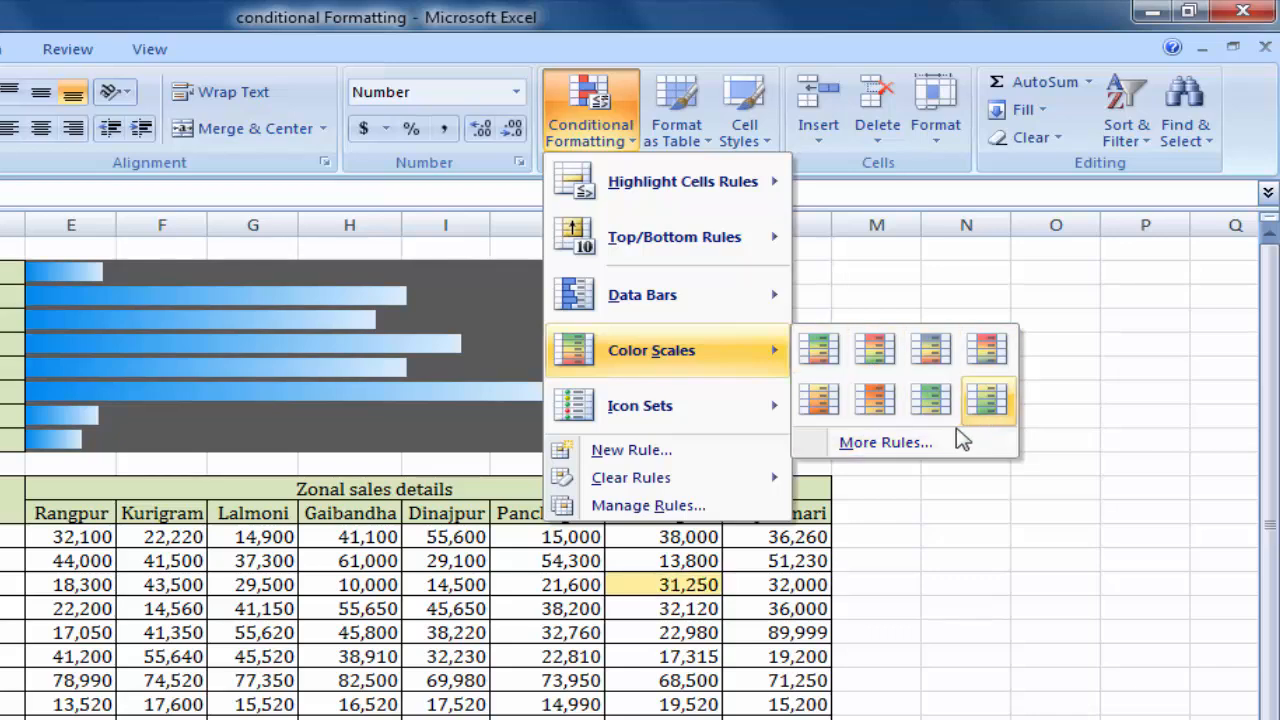
click(876, 564)
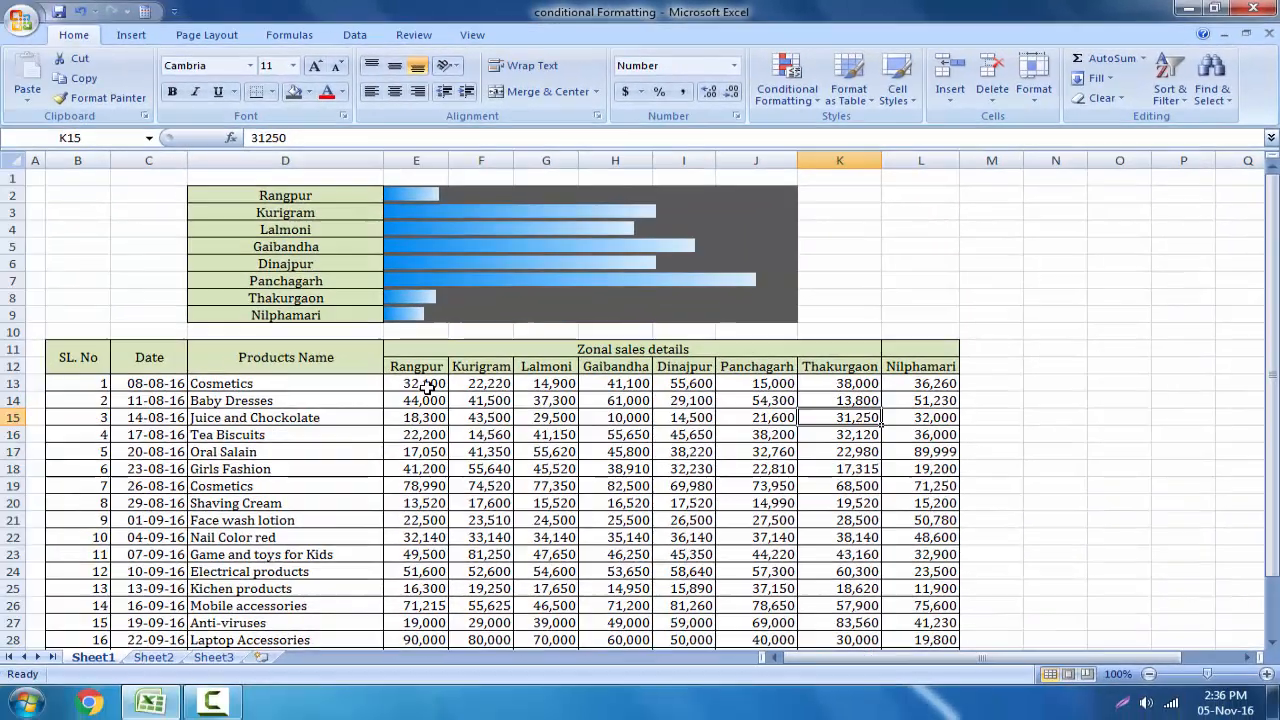
Apply the Green-Yellow-Red three-color scale to the zonal sales figures in E13:L32.
drag(189, 495, 925, 612)
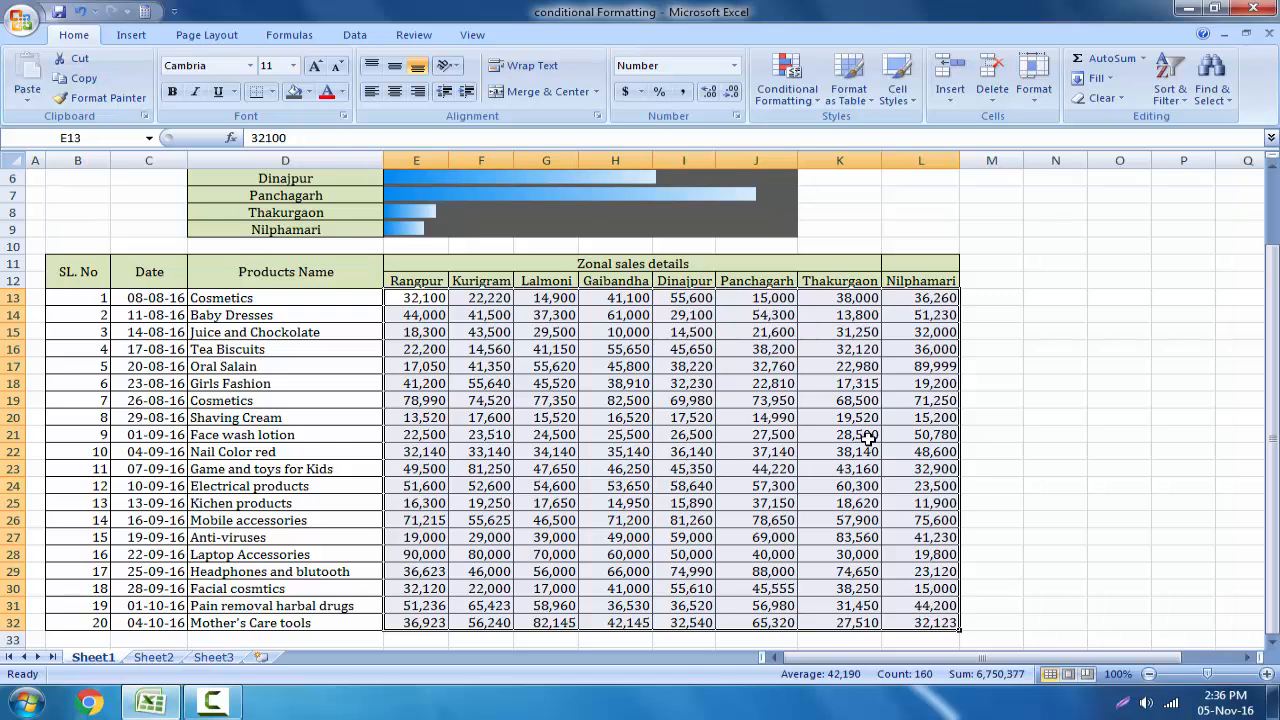
click(812, 92)
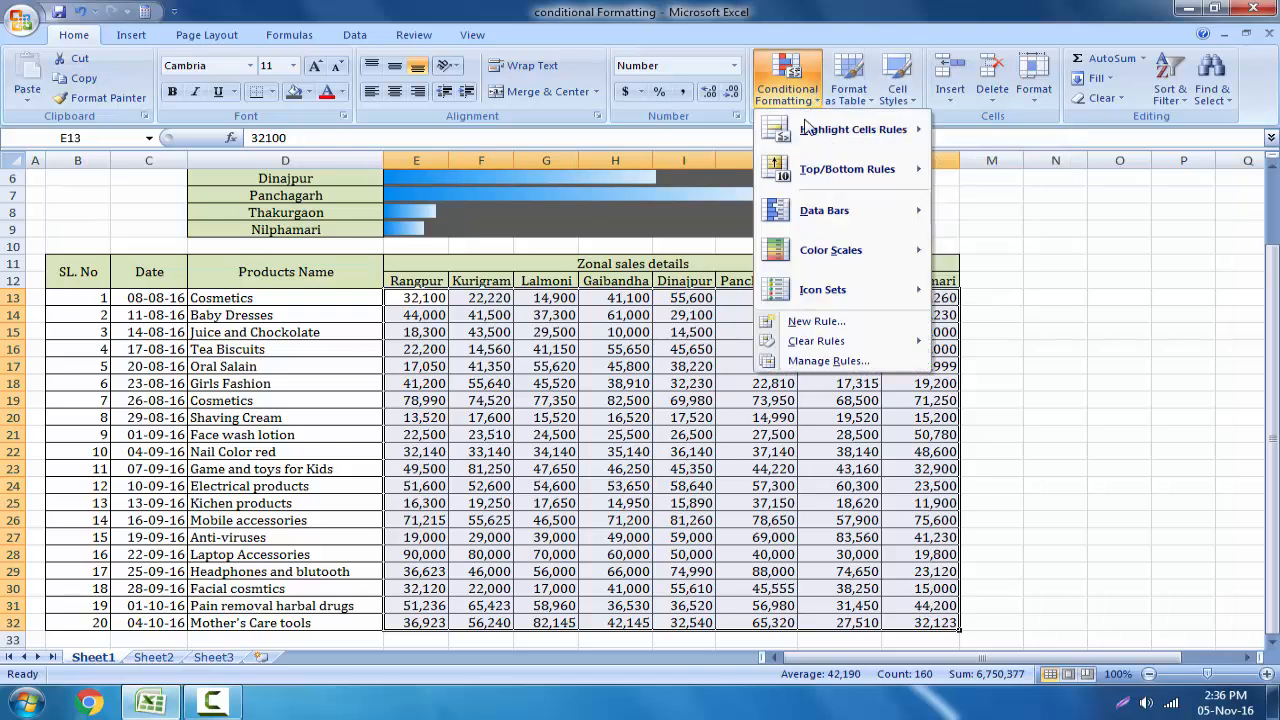
mouse_move(838, 262)
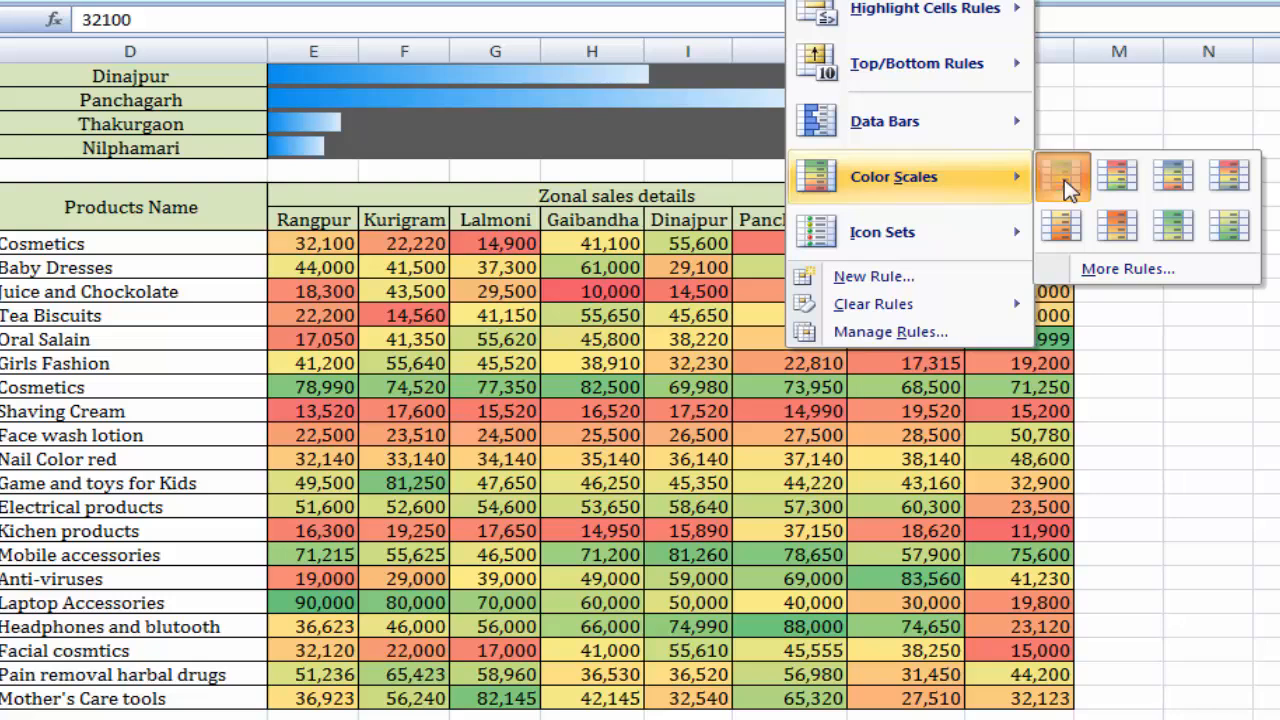
click(1066, 182)
click(1137, 410)
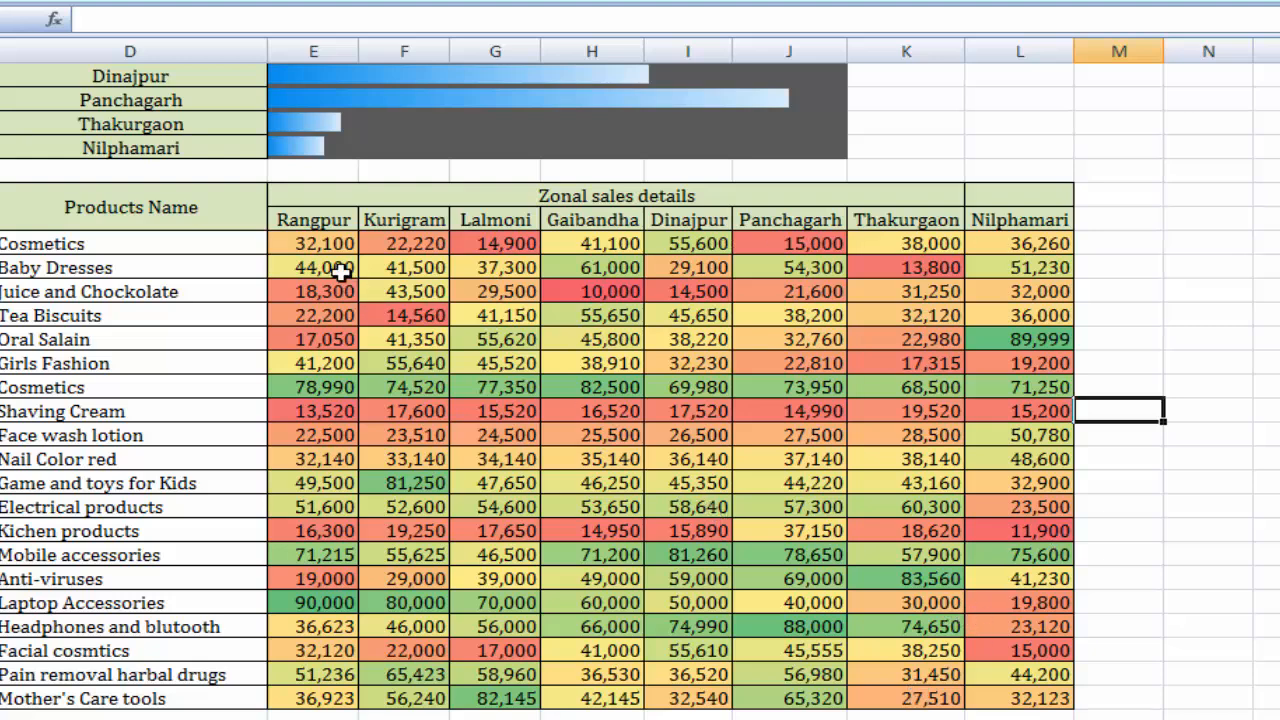
Edit the Graded Color Scale rule for E13:L32 so its minimum is of type Number with the value 10000.
drag(327, 244, 995, 698)
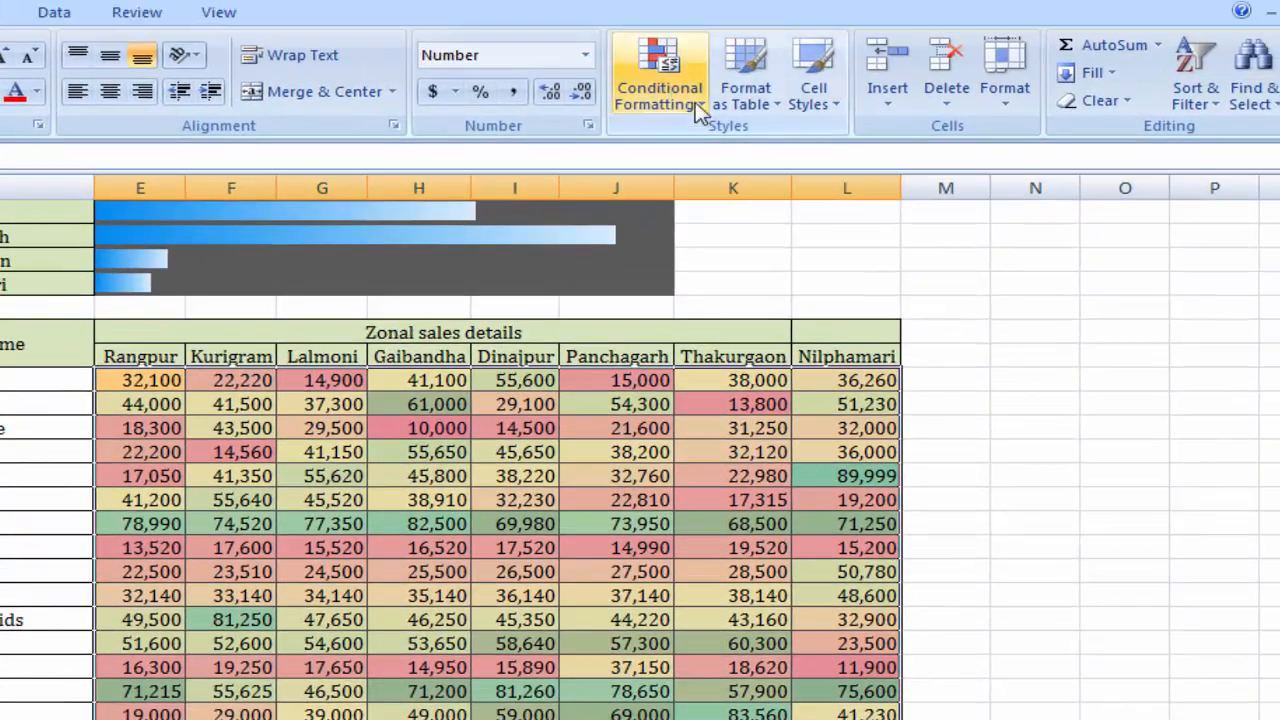
click(697, 105)
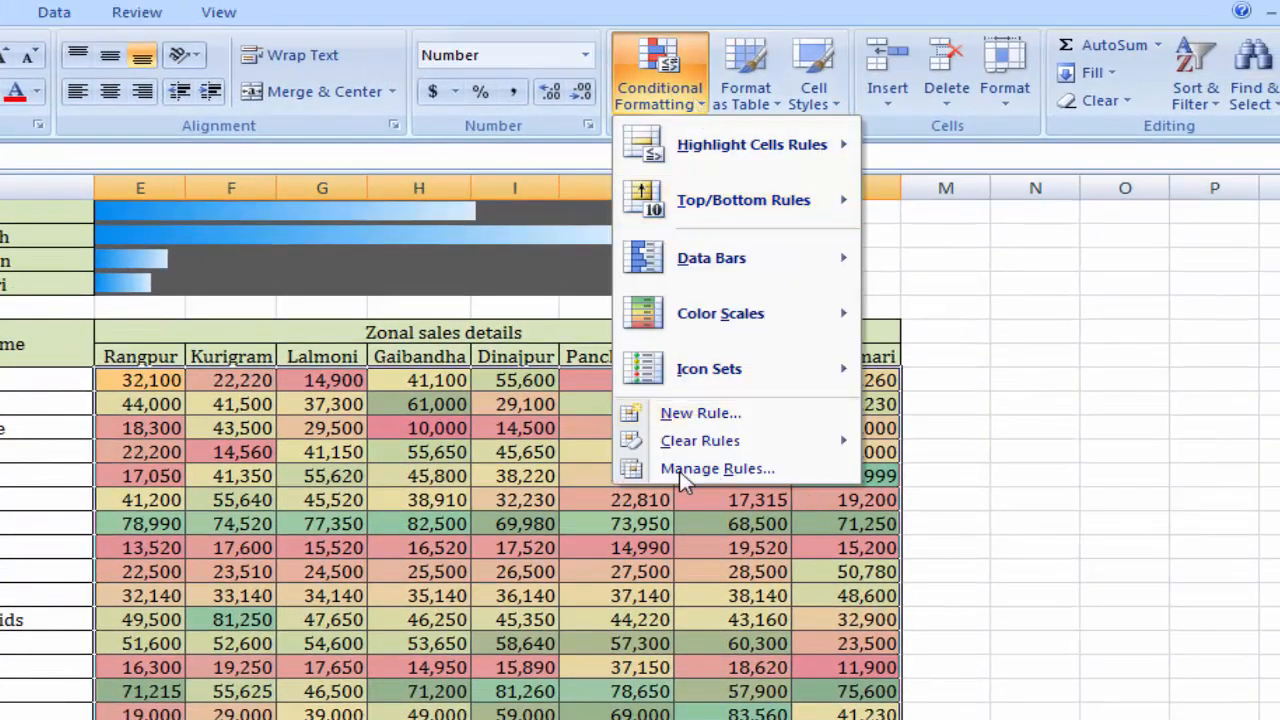
click(769, 472)
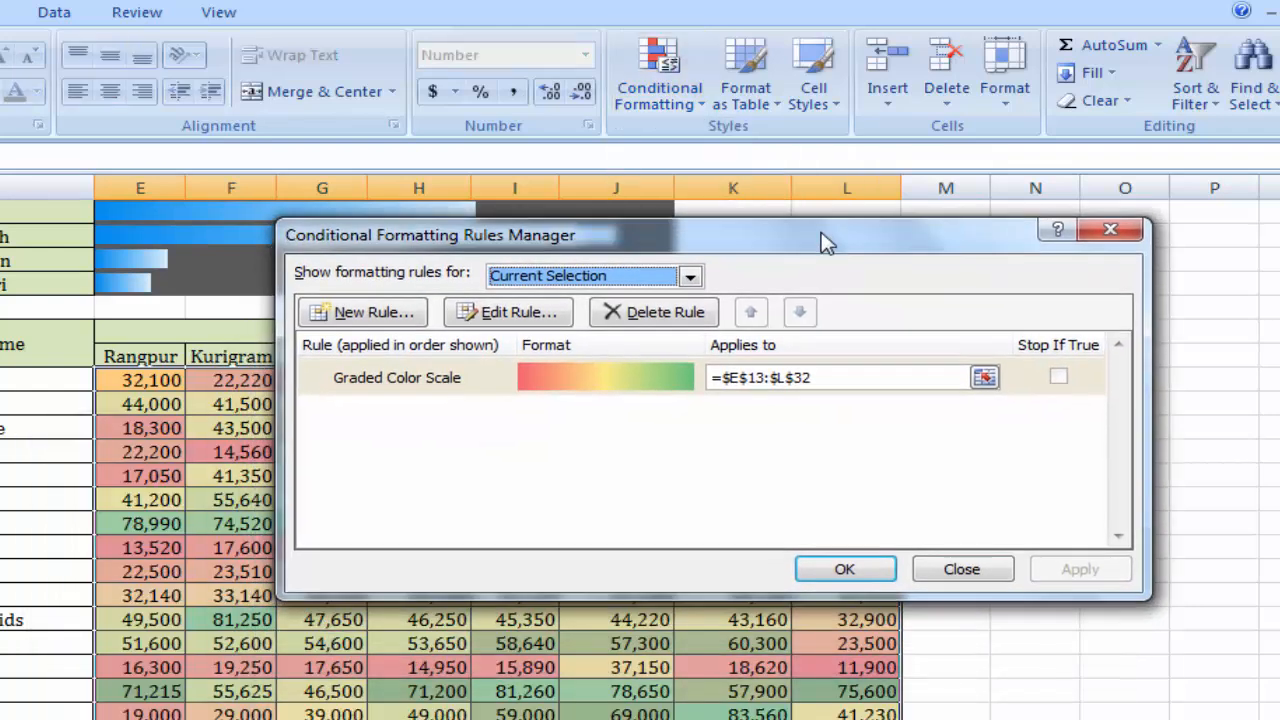
click(605, 380)
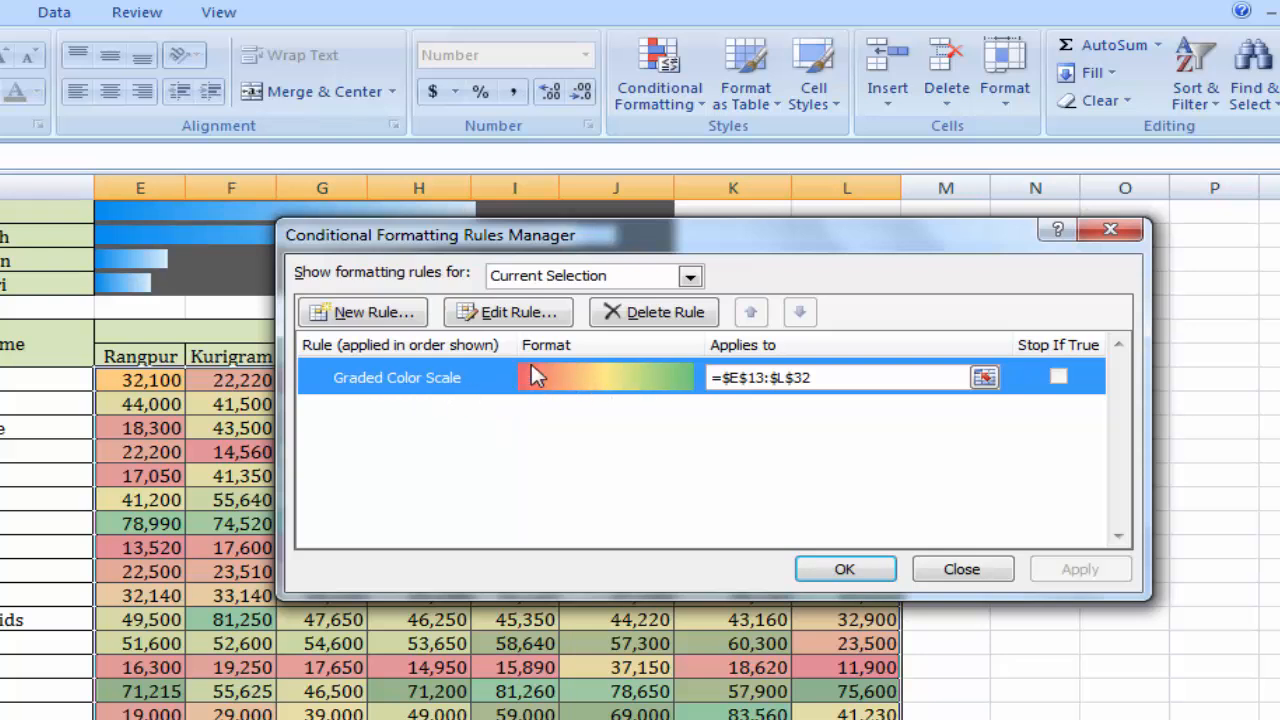
click(522, 312)
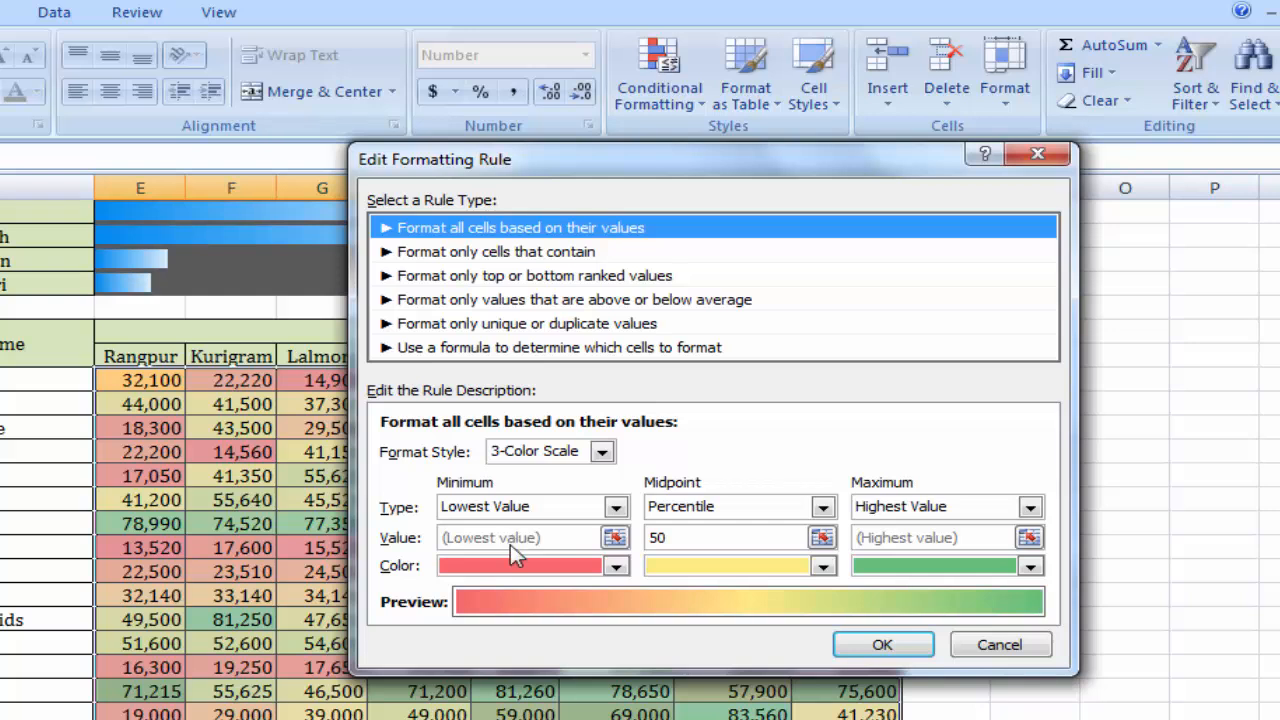
click(553, 508)
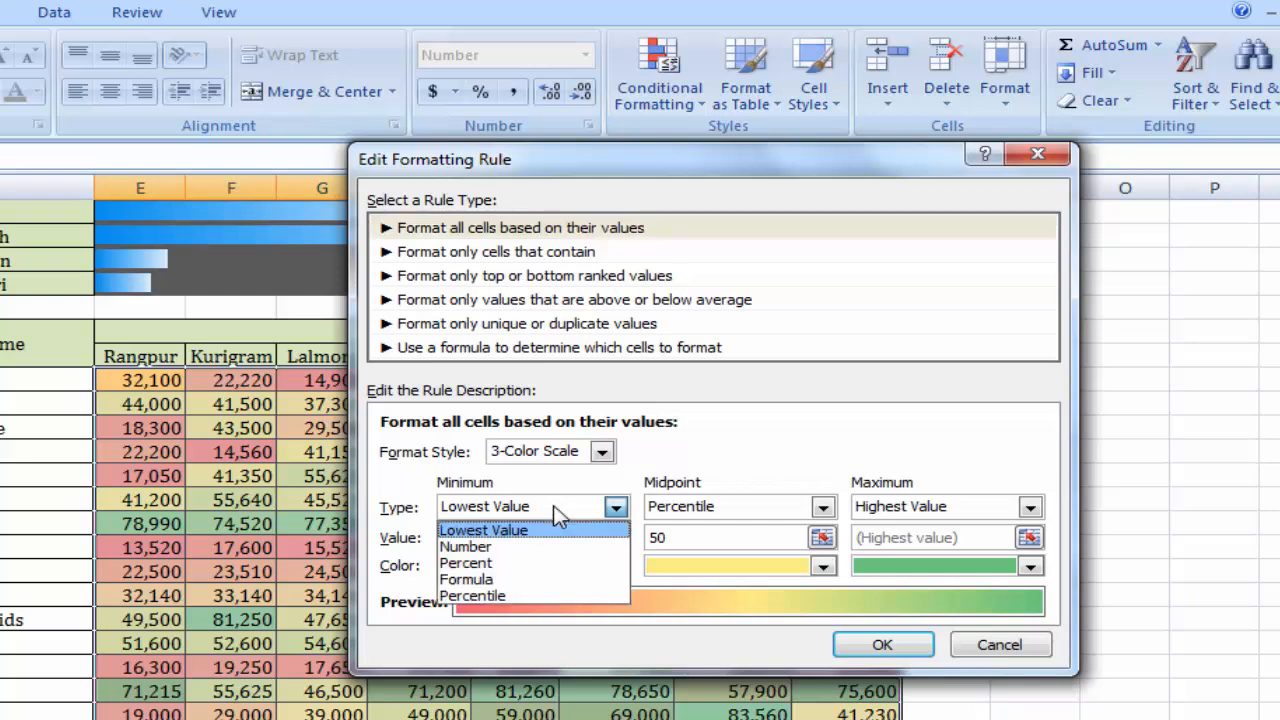
click(505, 547)
click(463, 537)
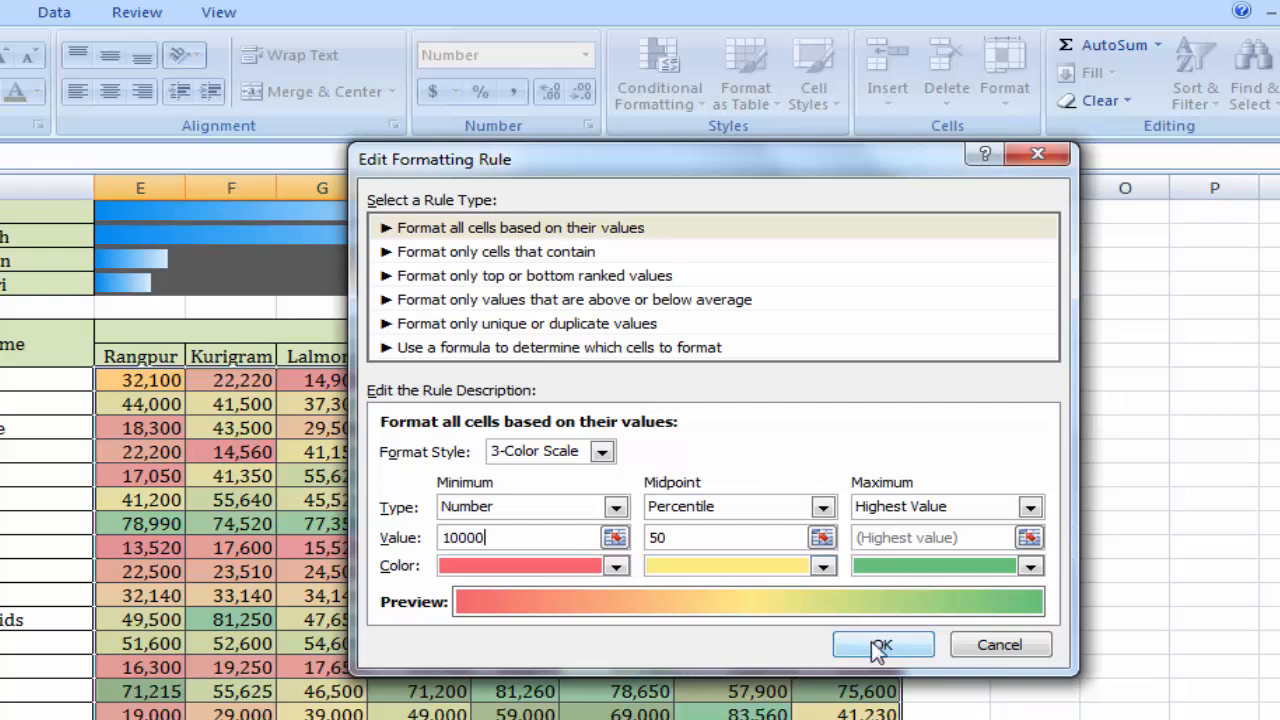
Set the color scale's maximum to type Number with the value 80000 and apply the edited rule to the sales figures.
click(965, 513)
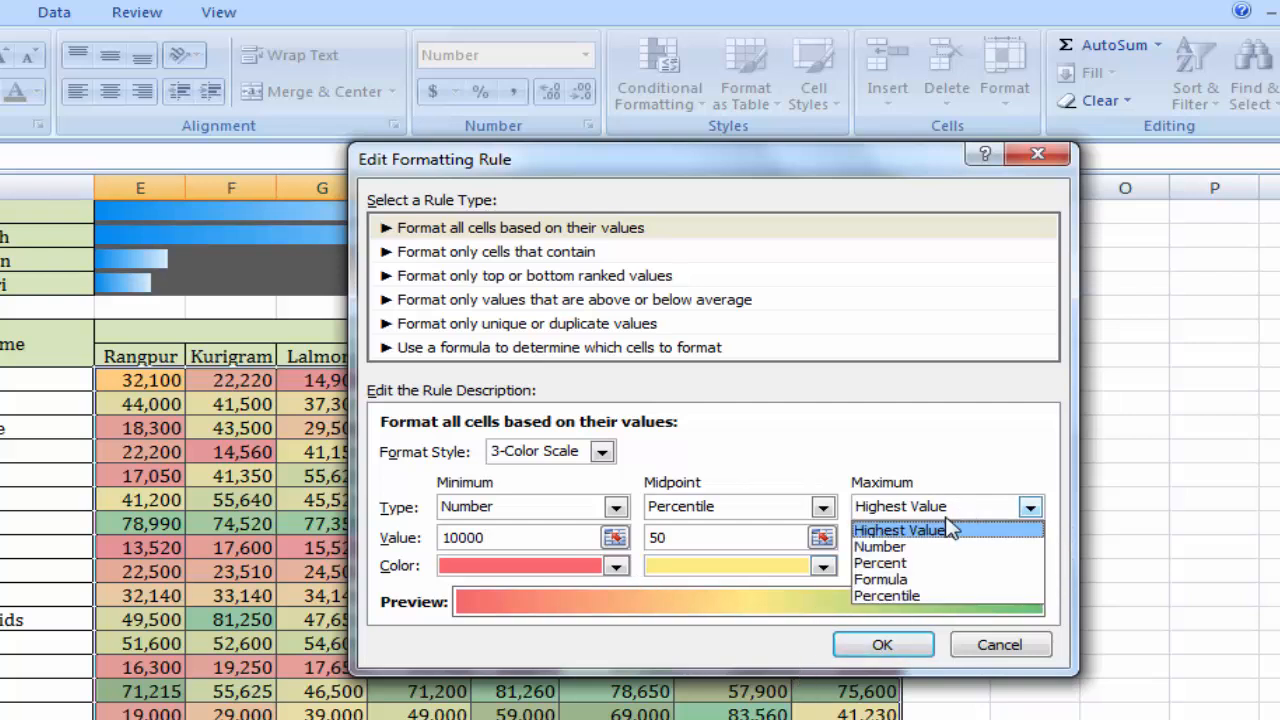
click(900, 550)
key(Tab)
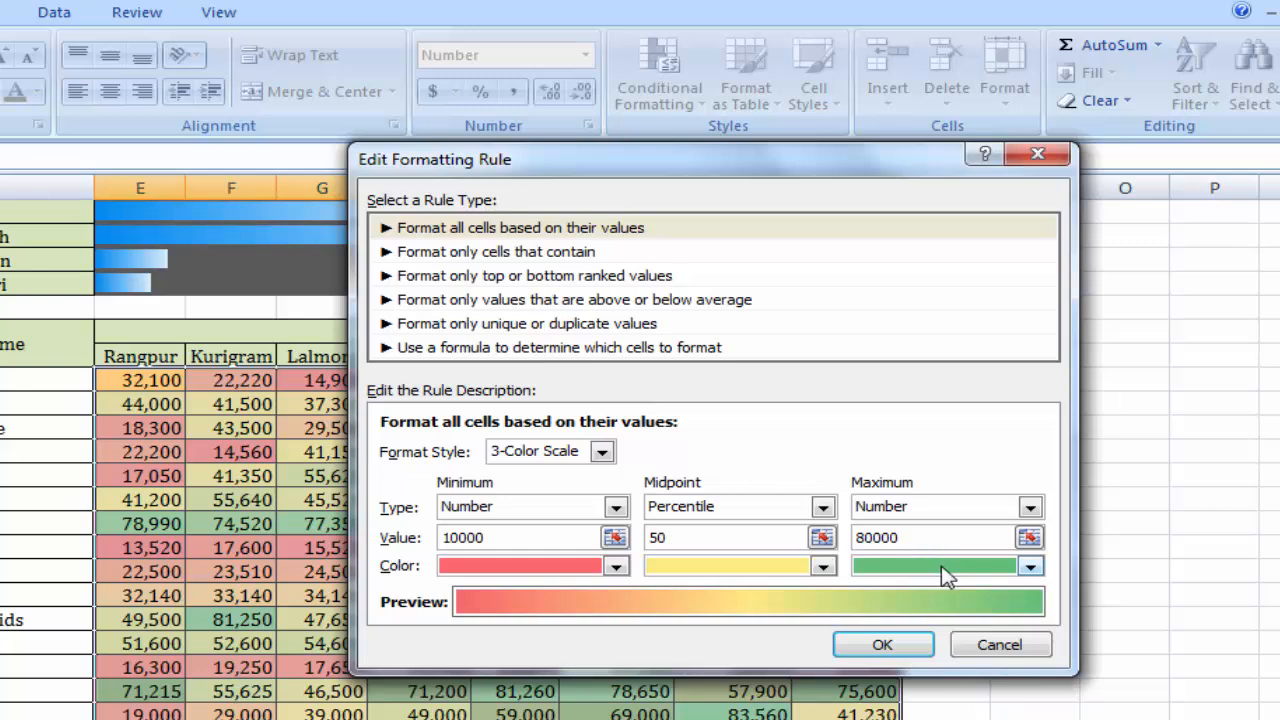
click(884, 647)
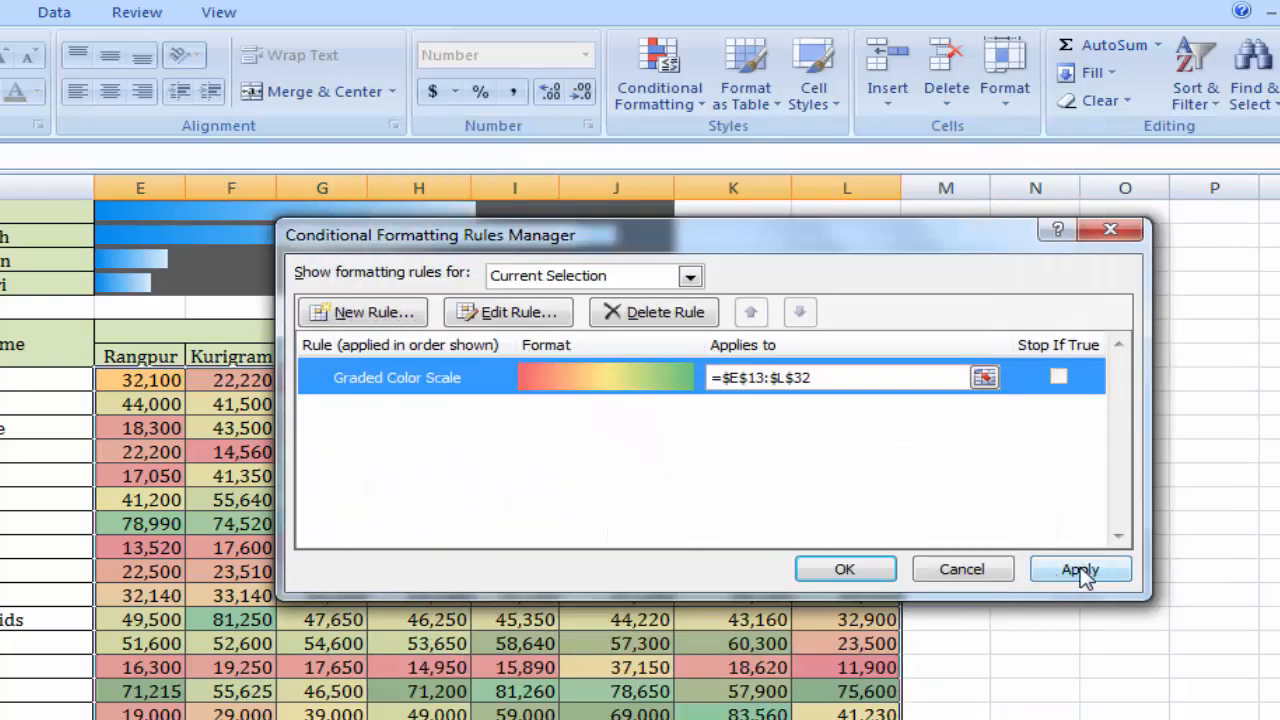
click(1080, 570)
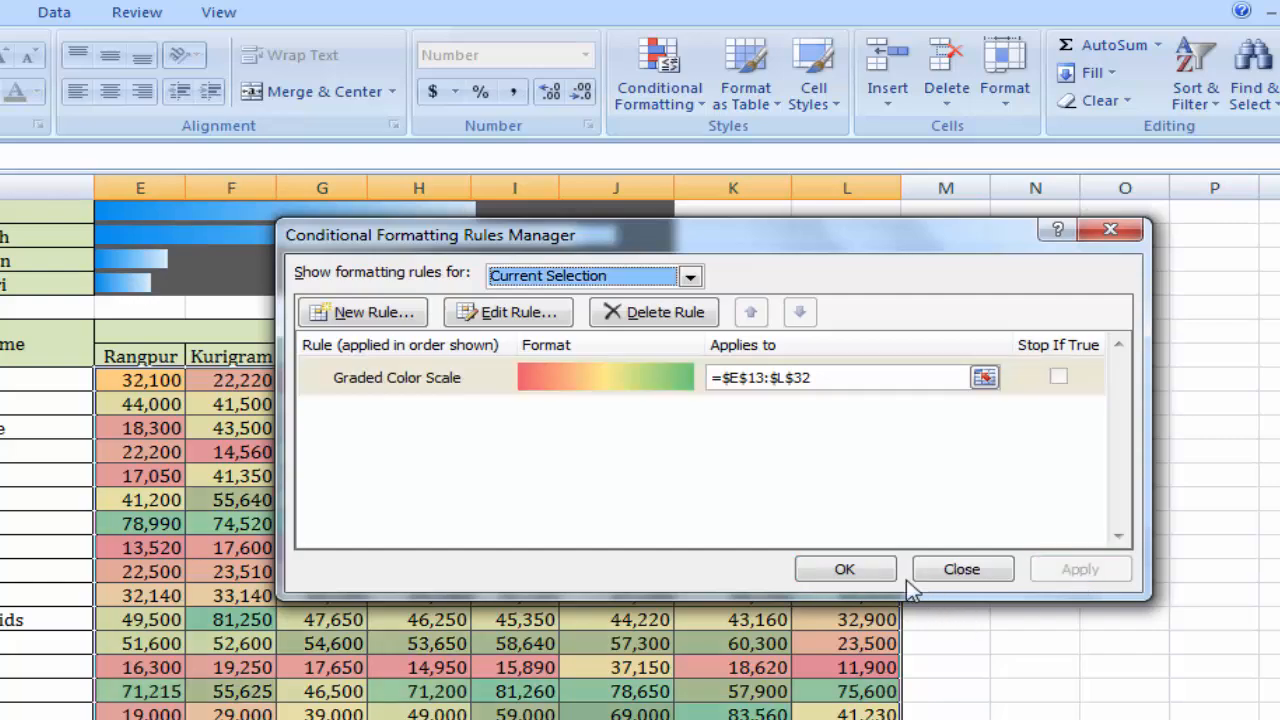
click(836, 570)
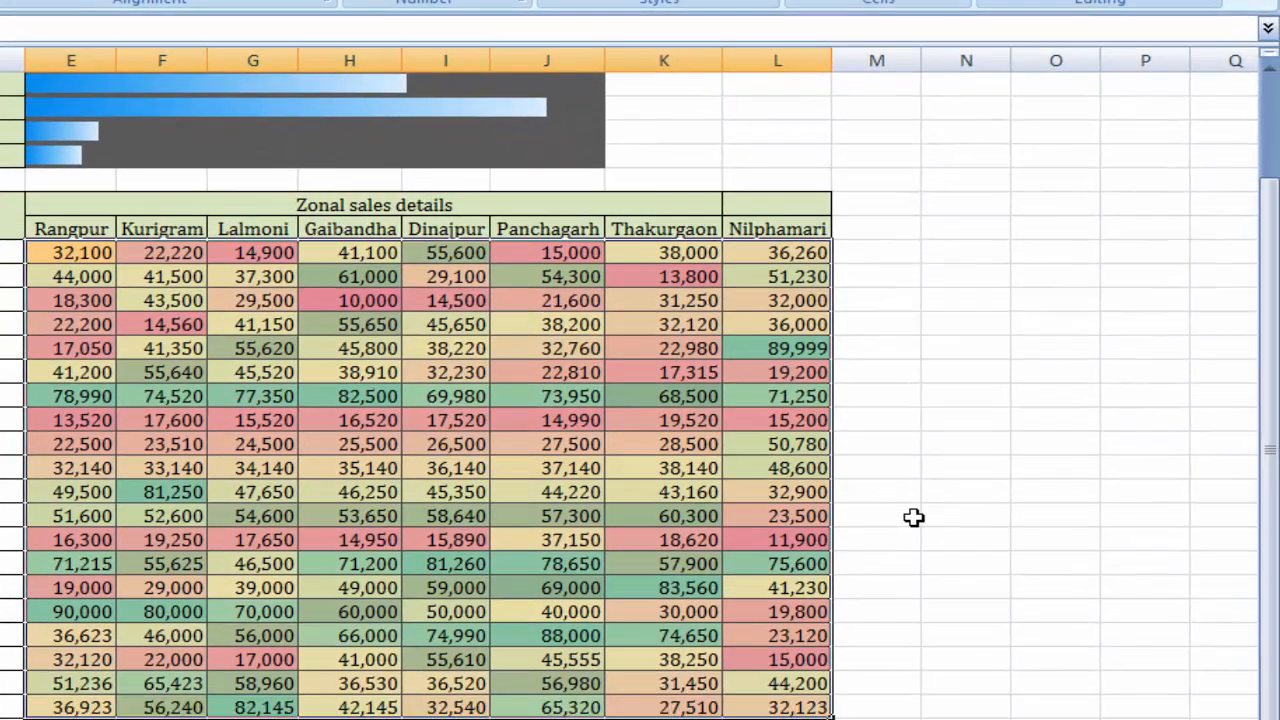
click(895, 522)
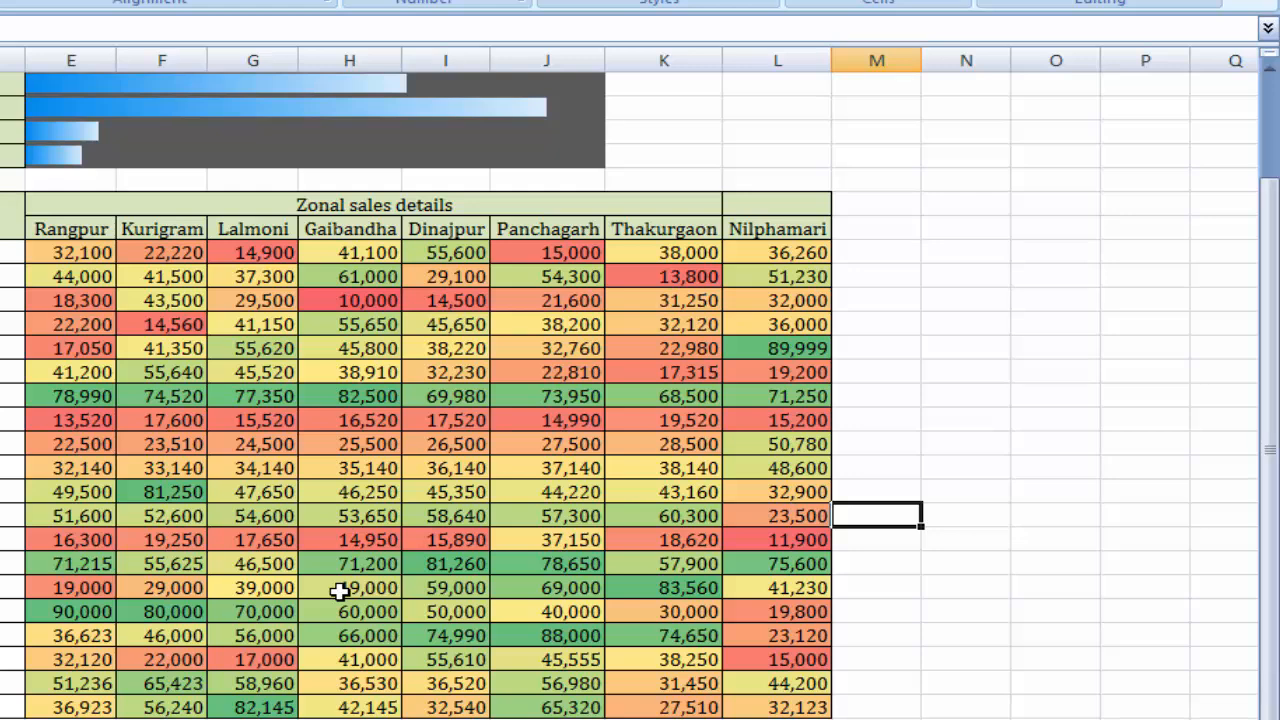
scroll(340, 591, down, 1)
scroll(342, 568, up, 1)
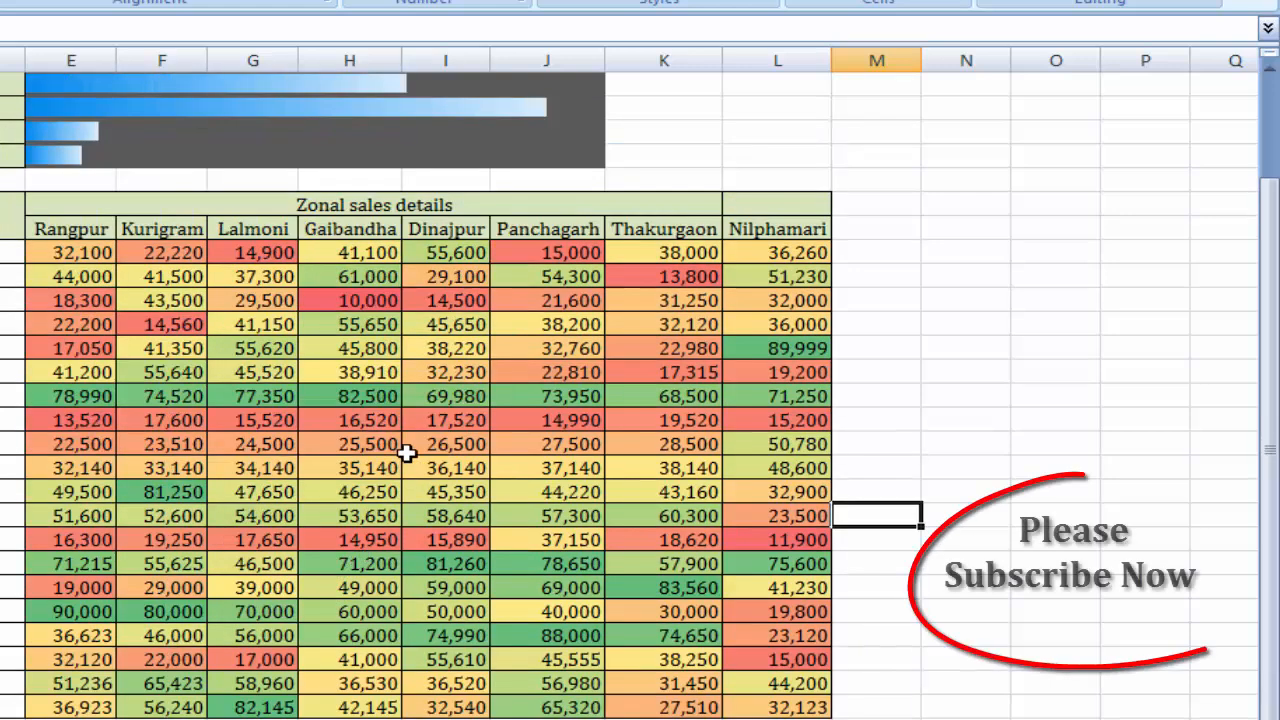